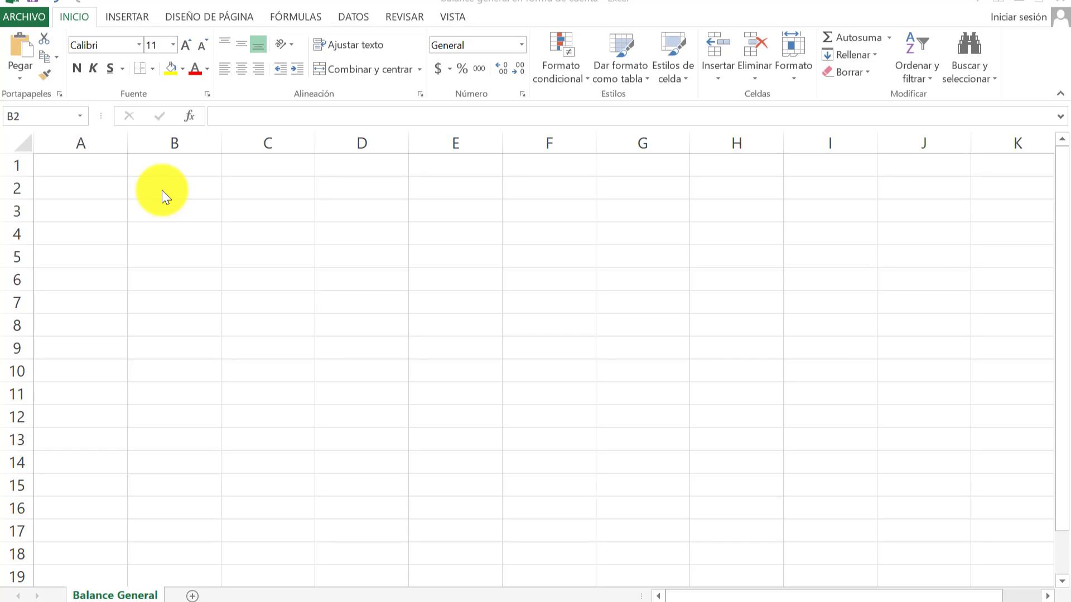
Merge each row of B2:E6 across columns B to E with Combinar horizontalmente.
mouse_move(179, 184)
mouse_down()
mouse_move(443, 192)
mouse_move(446, 285)
mouse_up()
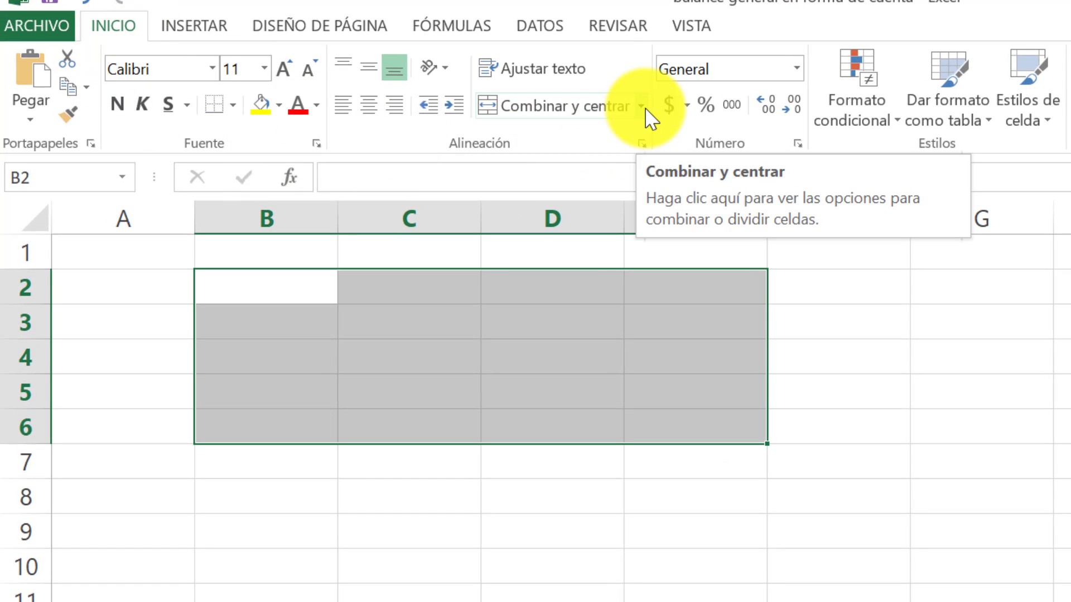
click(646, 110)
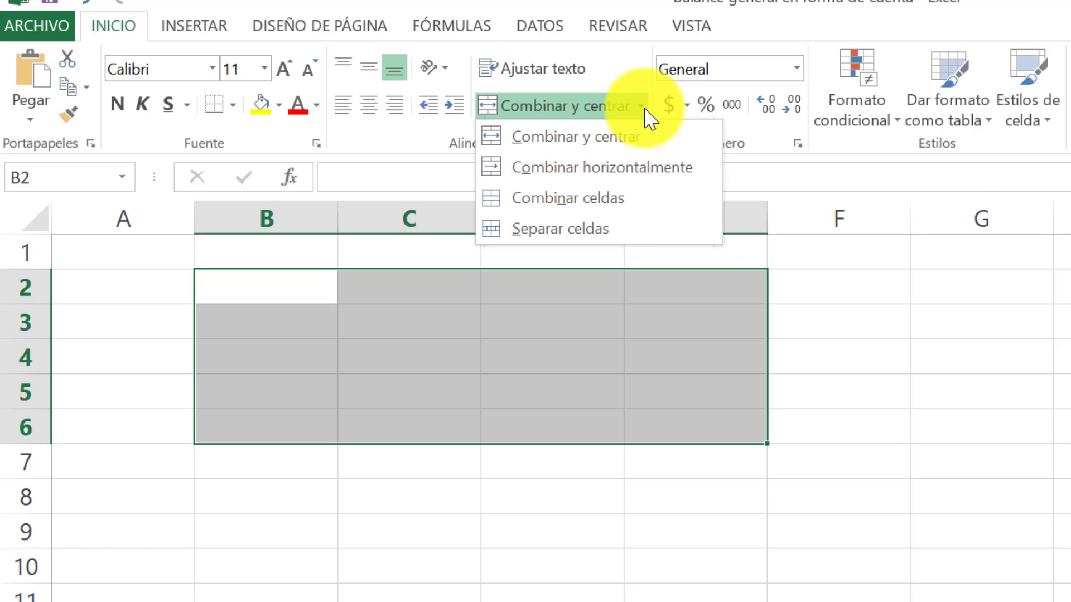
click(663, 181)
key(shift+Up)
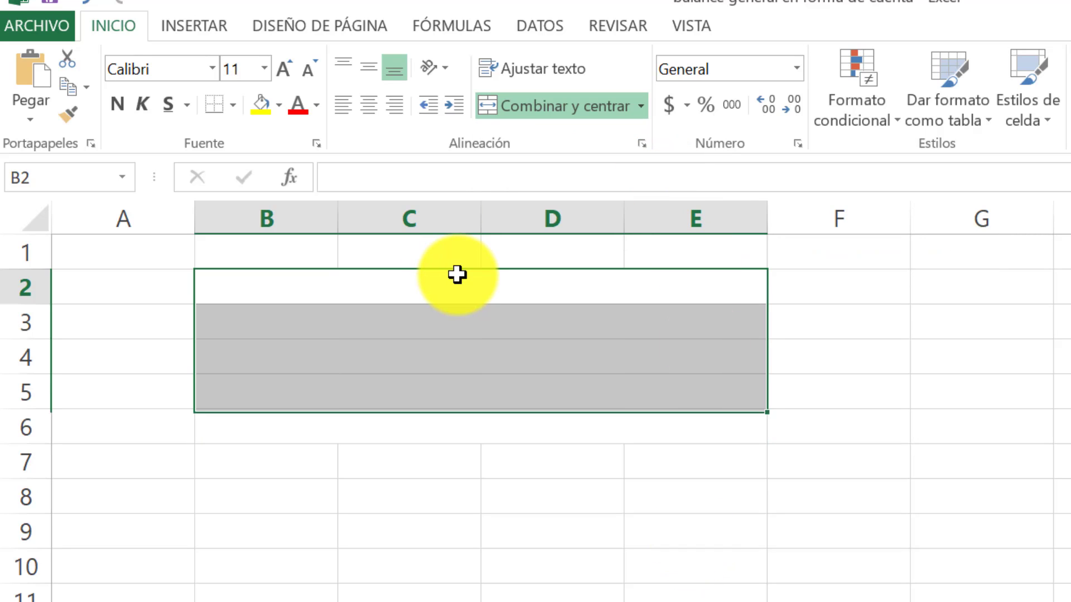
click(457, 274)
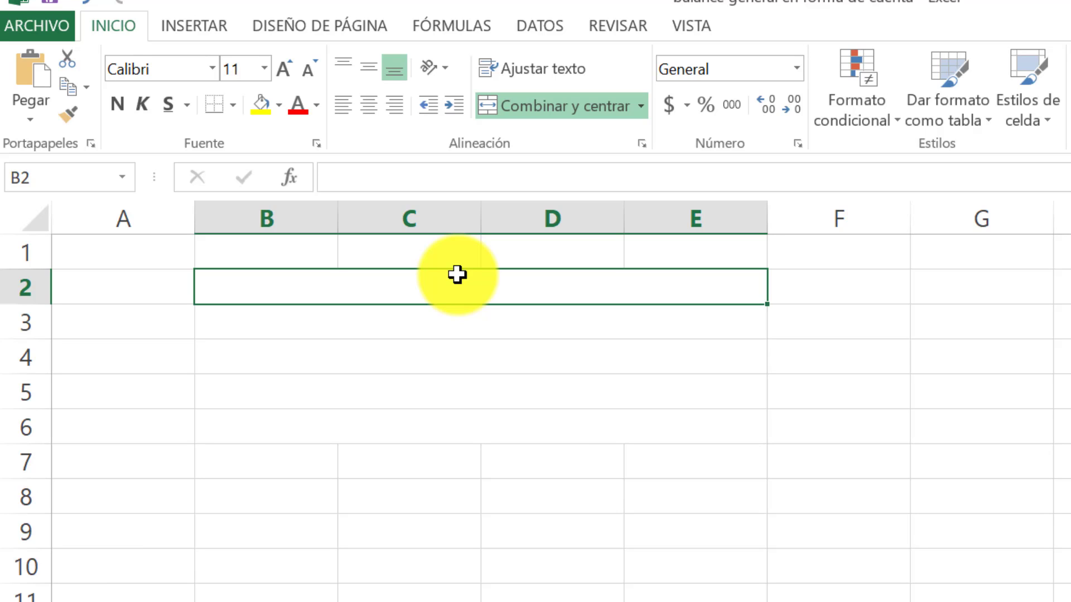
Enter 'Alpina S.A.' in B2 and 'Balance general' in B3.
text(Alpl)
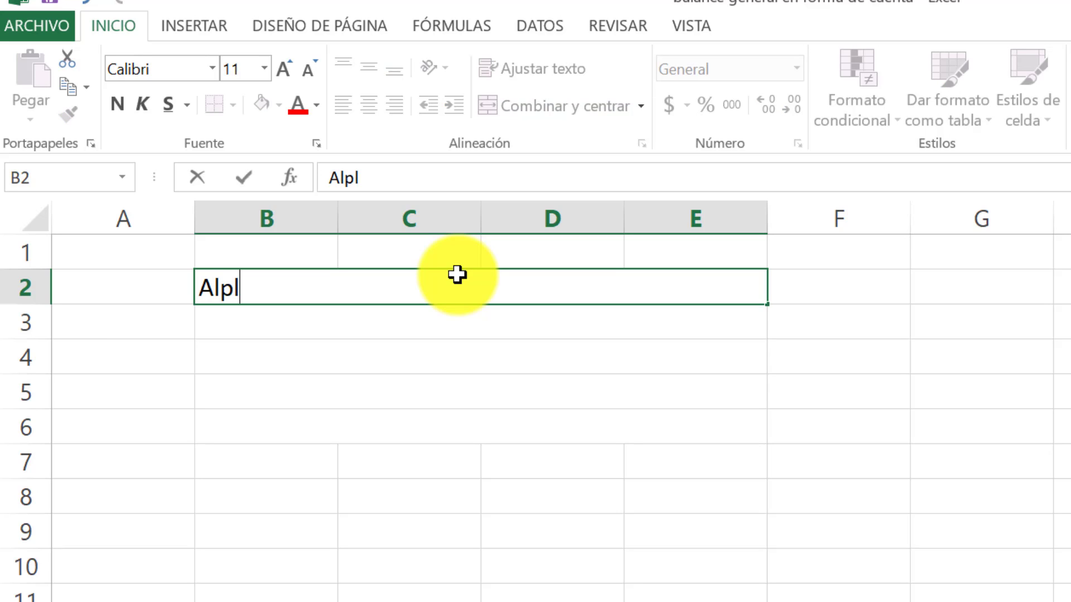
key(BackSpace)
text(ina )
text(S.A.)
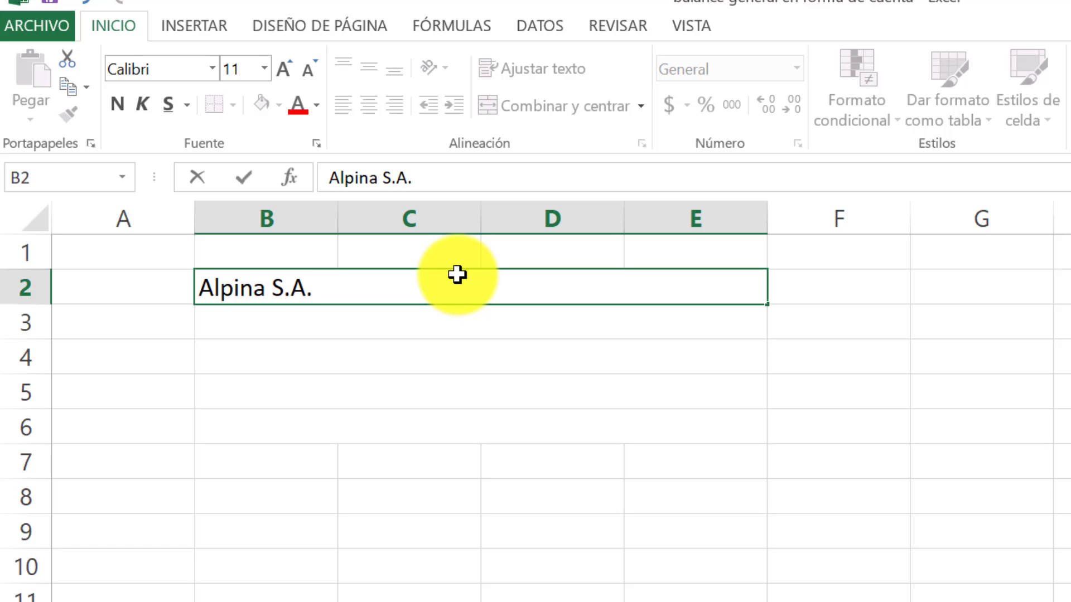
key(Return)
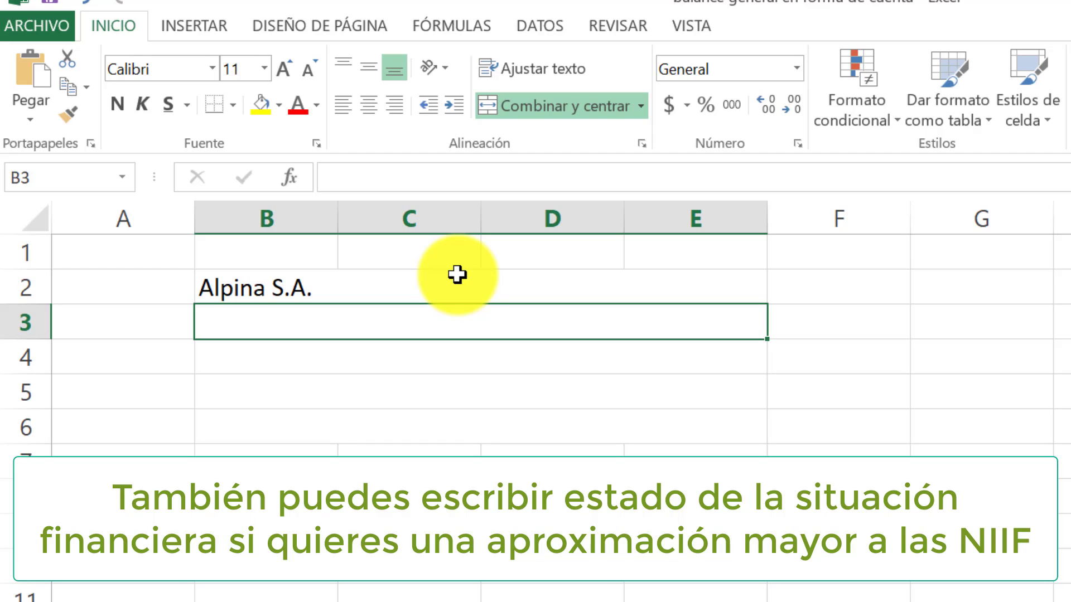
text(Balance ge)
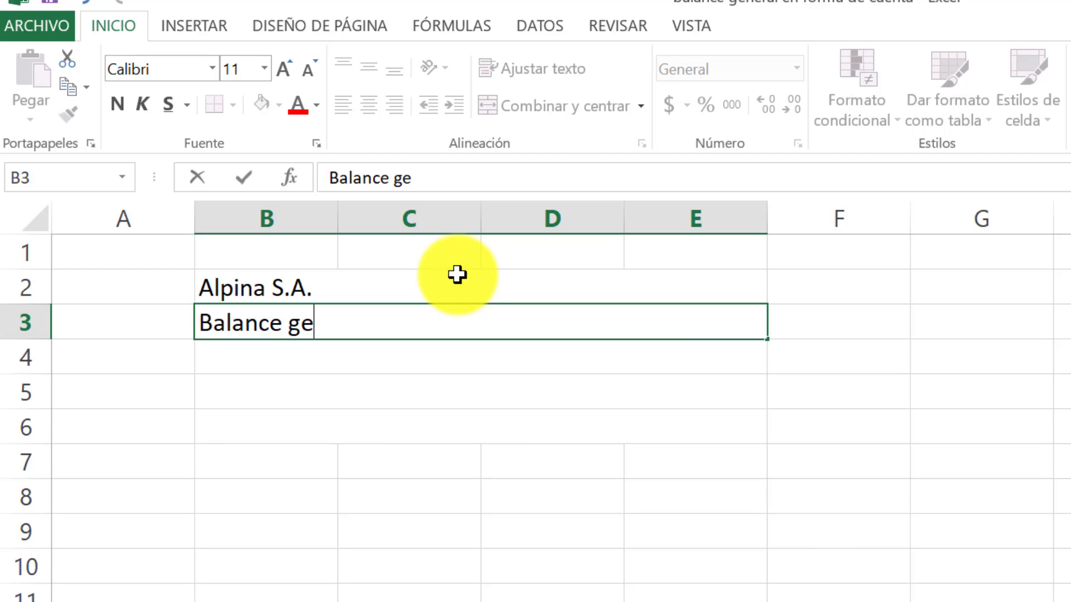
text(neral)
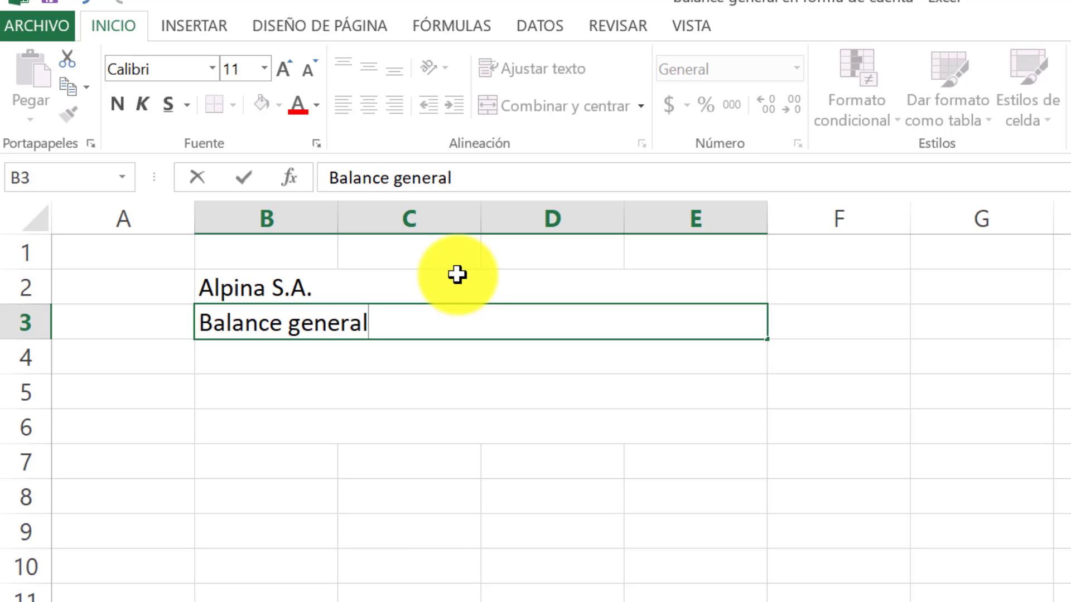
click(322, 350)
Type 'al 31 de Diciembre de 2023' in B4 and 'cifras en millones de pesos' in B5.
text(al 31 de )
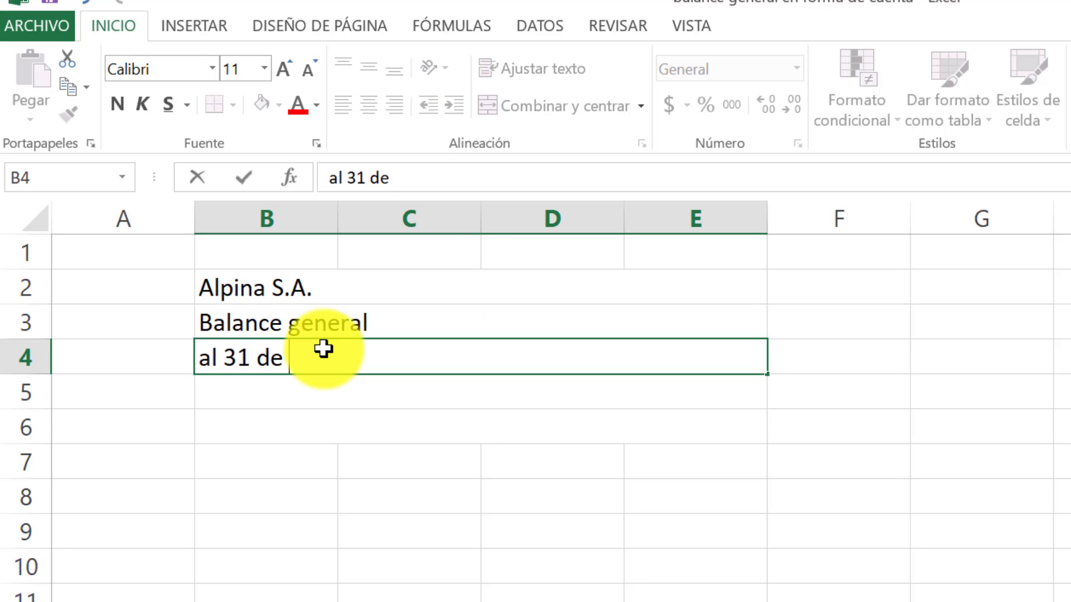
text(Diciembre d)
key(BackSpace)
text(Diciembre de )
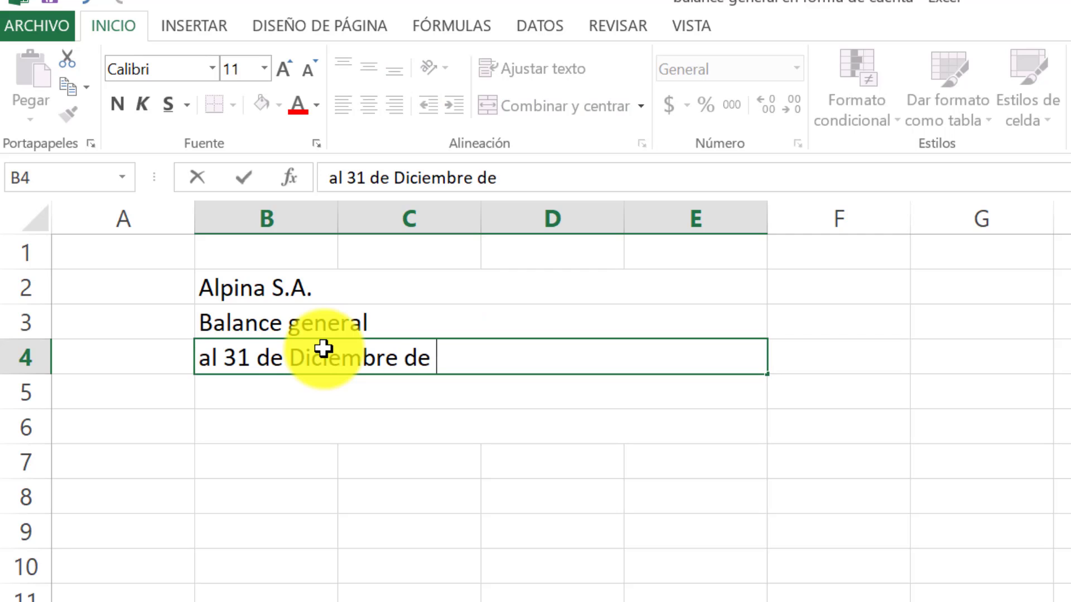
text(2023)
key(Return)
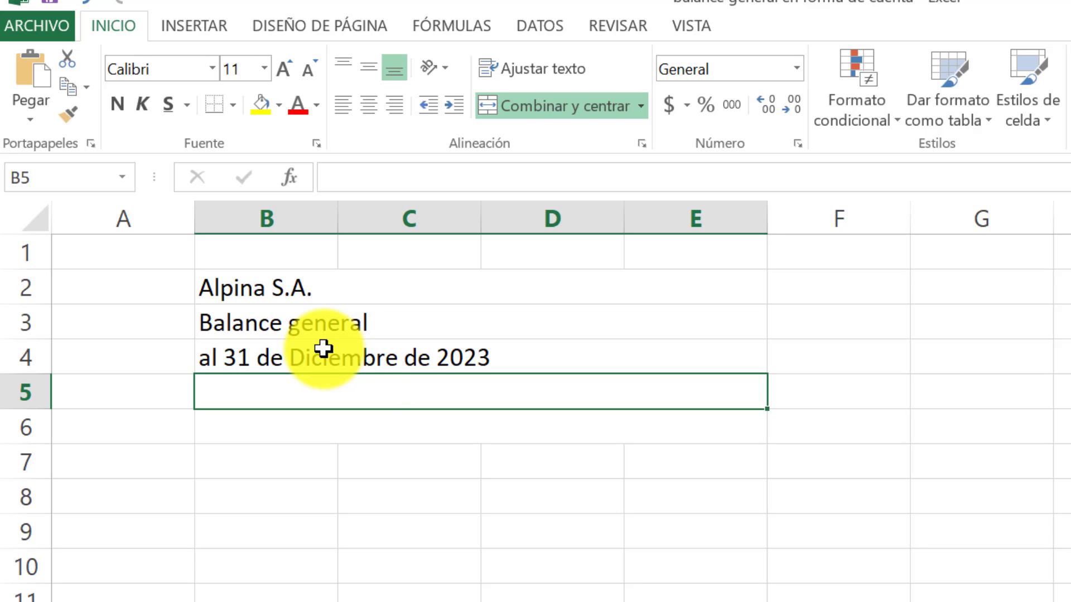
text(cifras en mill)
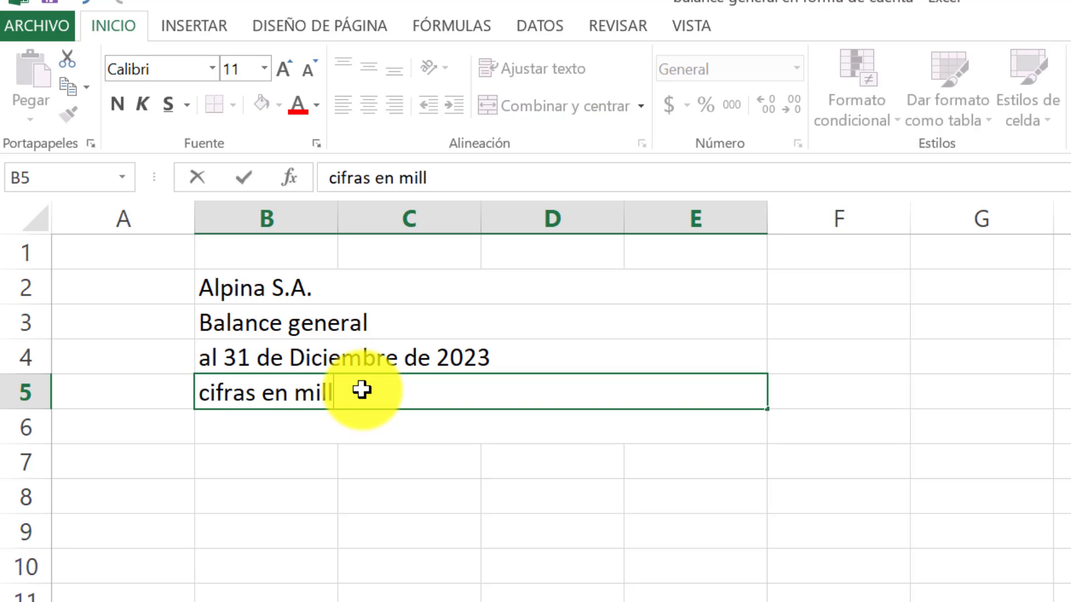
text(ones de pesos)
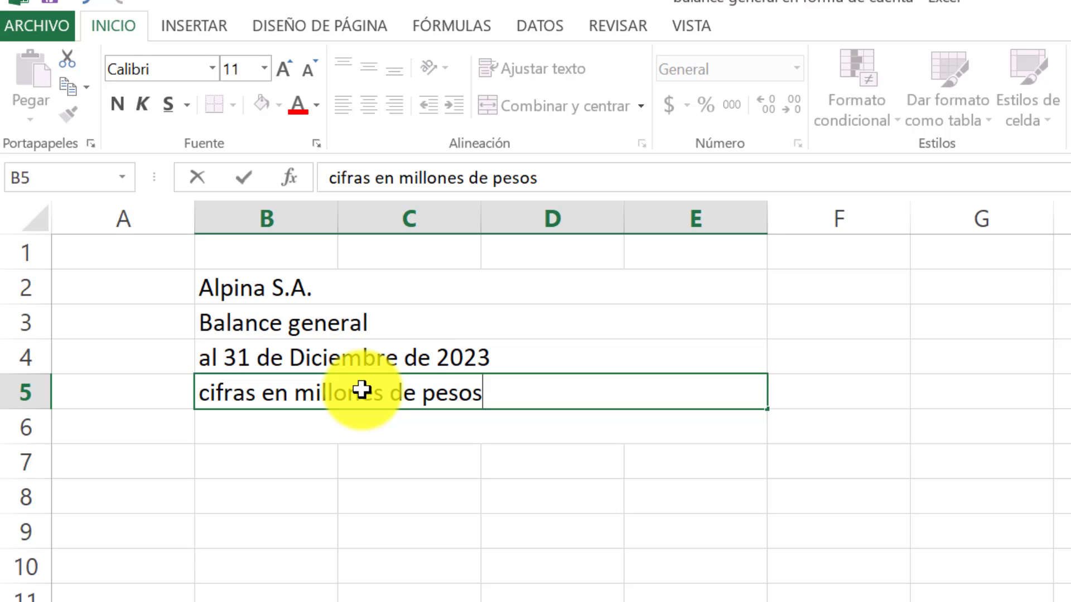
key(Return)
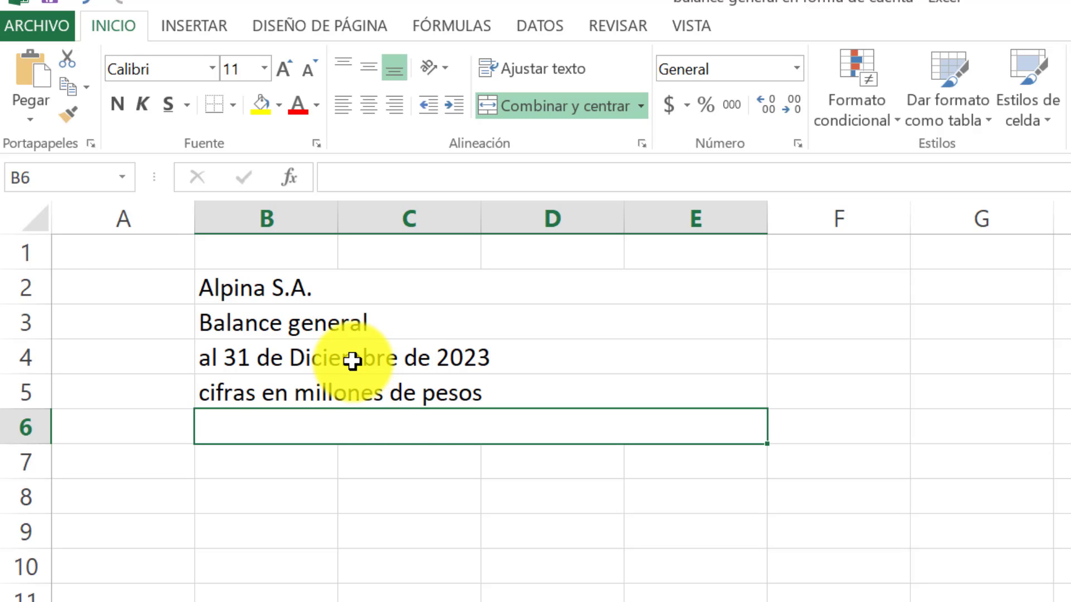
Enter the heading 'ACTIVO' in B7 and 'Activo corriente' in B8.
click(233, 456)
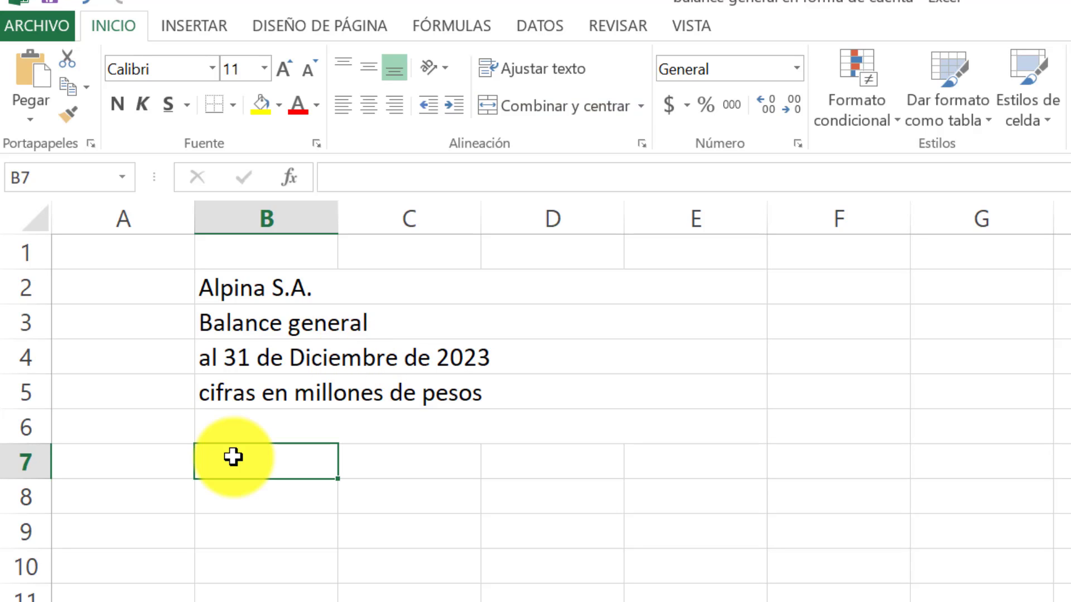
text(ACTIVO)
key(Return)
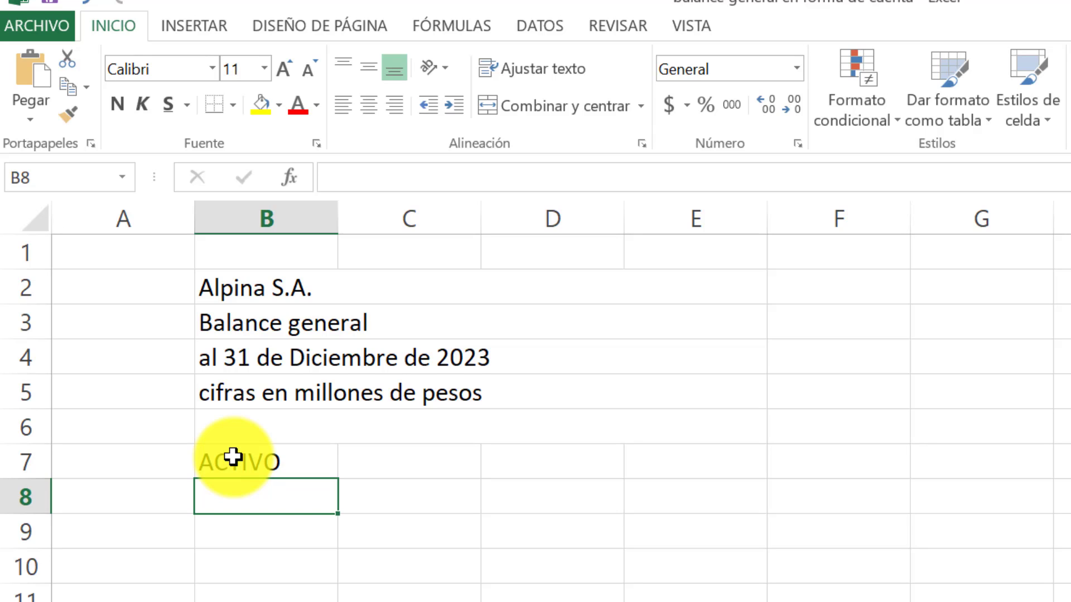
text(Acti)
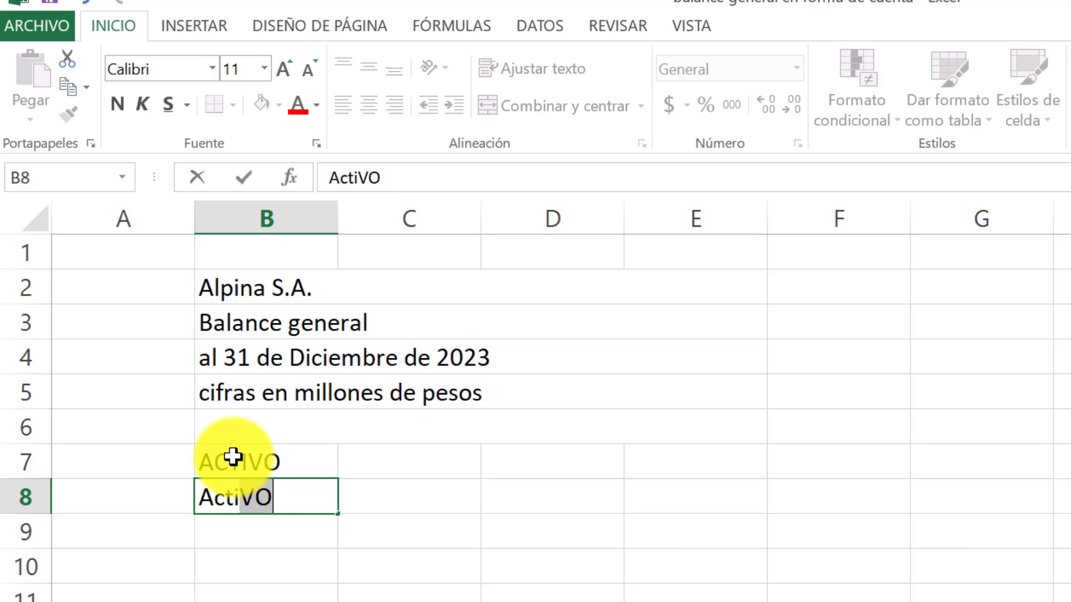
text(vo corri)
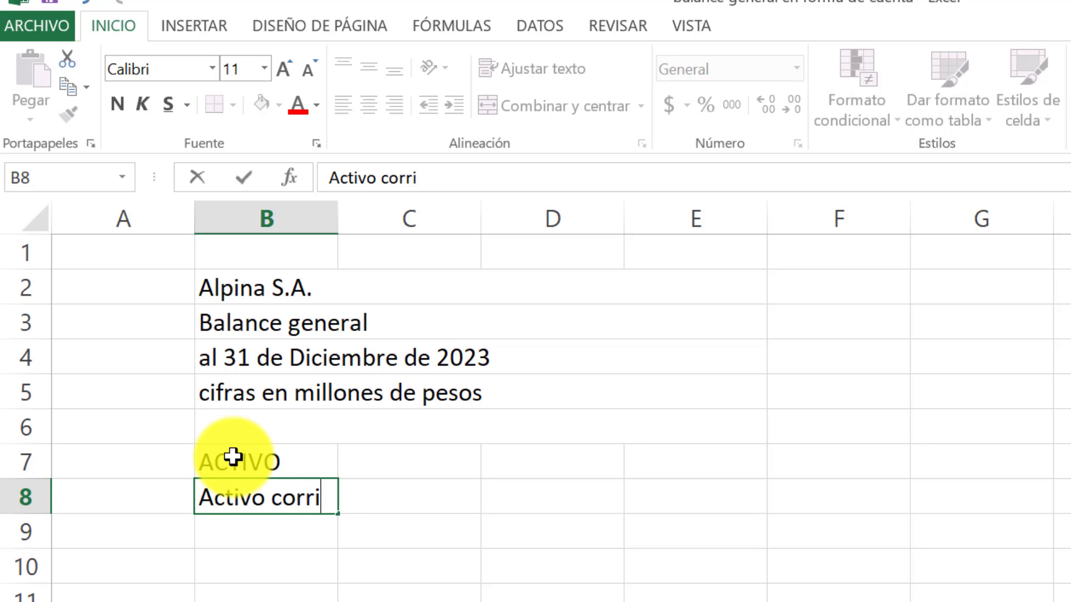
text(ente)
key(Return)
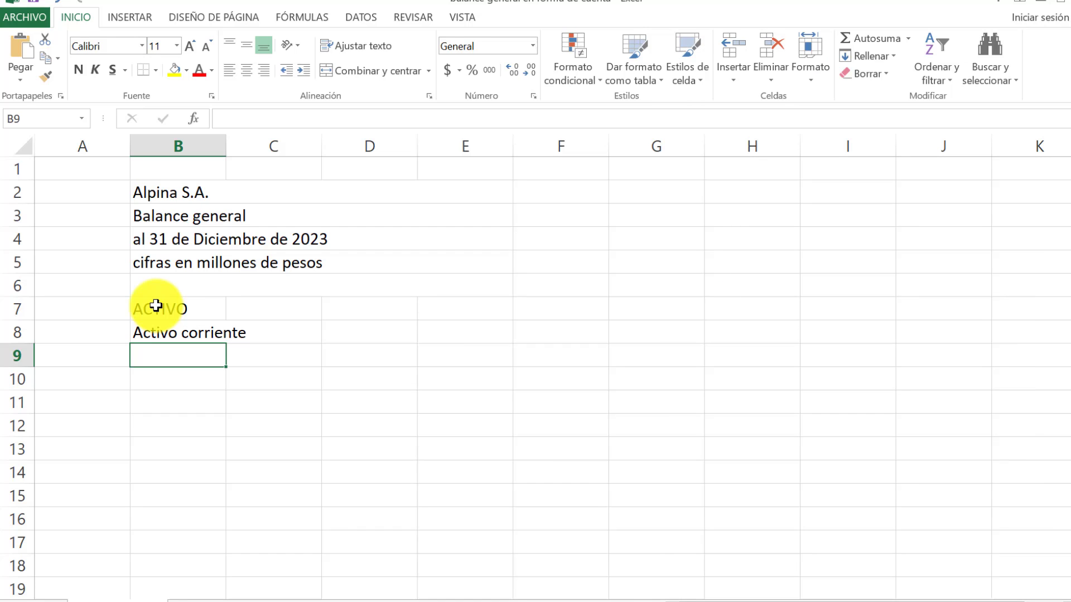
List Efectivo, Inversiones temporales a corto plazo, Cuentas por cobrar a clientes, Otros deudores and Inventarios in B9:B13.
text(Efe)
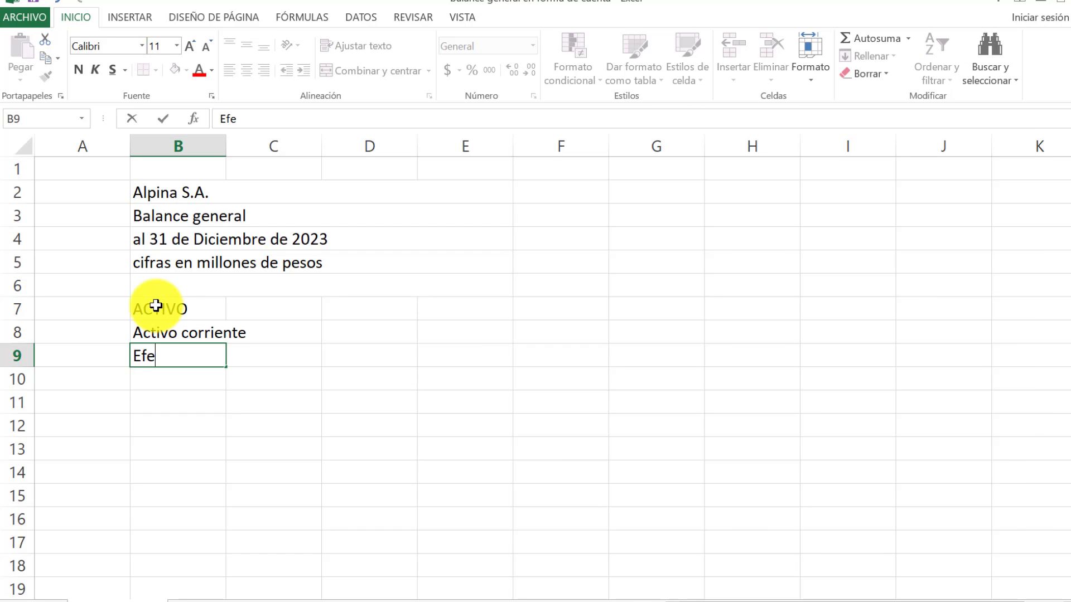
text(ctivo)
key(Return)
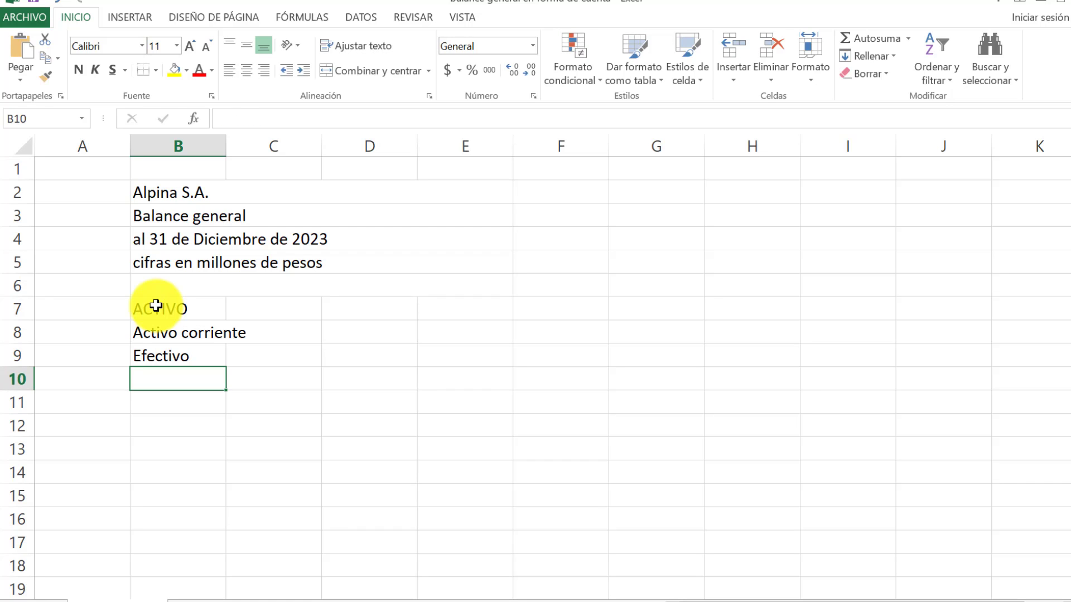
text(In)
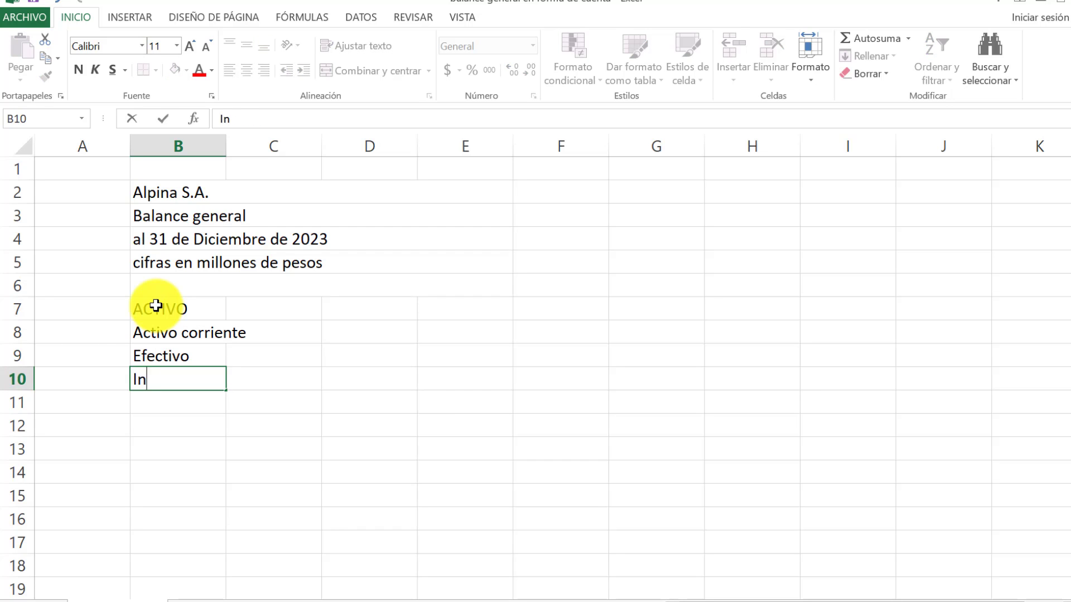
text(versiones temporal)
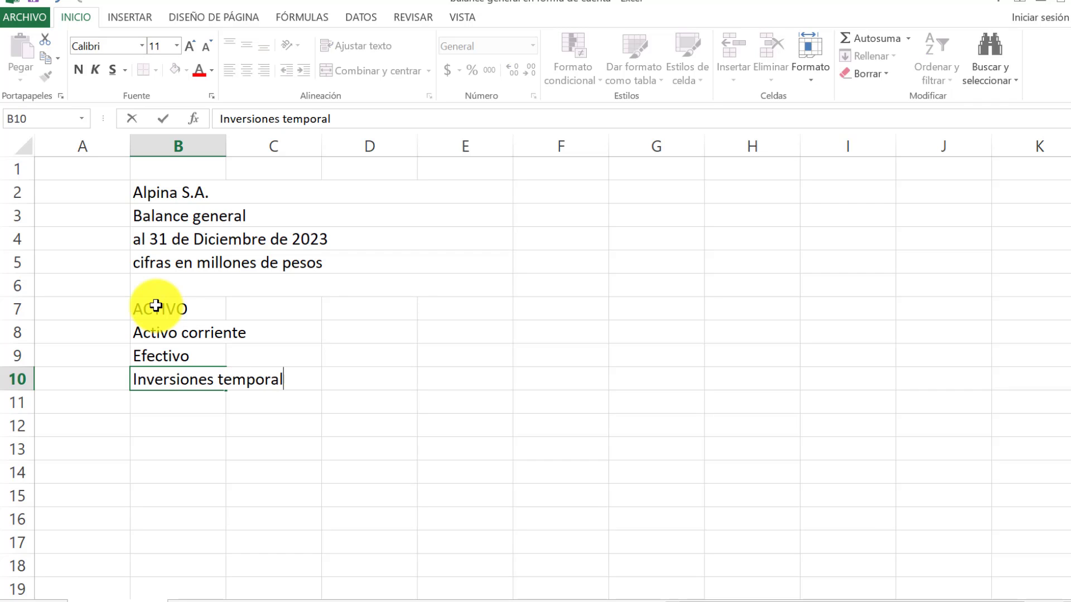
text(es a corto plazo)
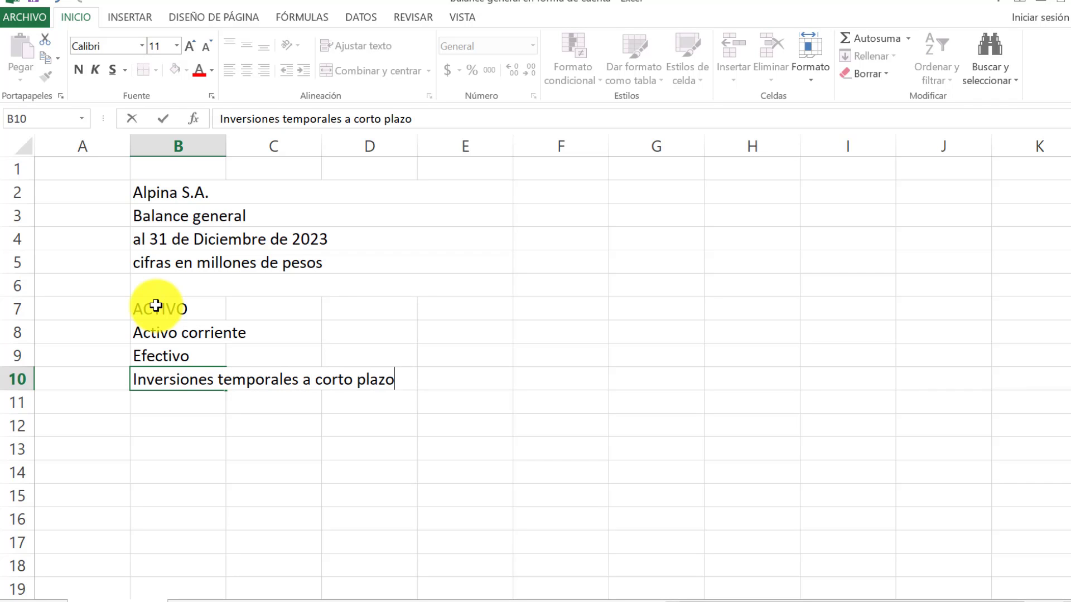
key(Return)
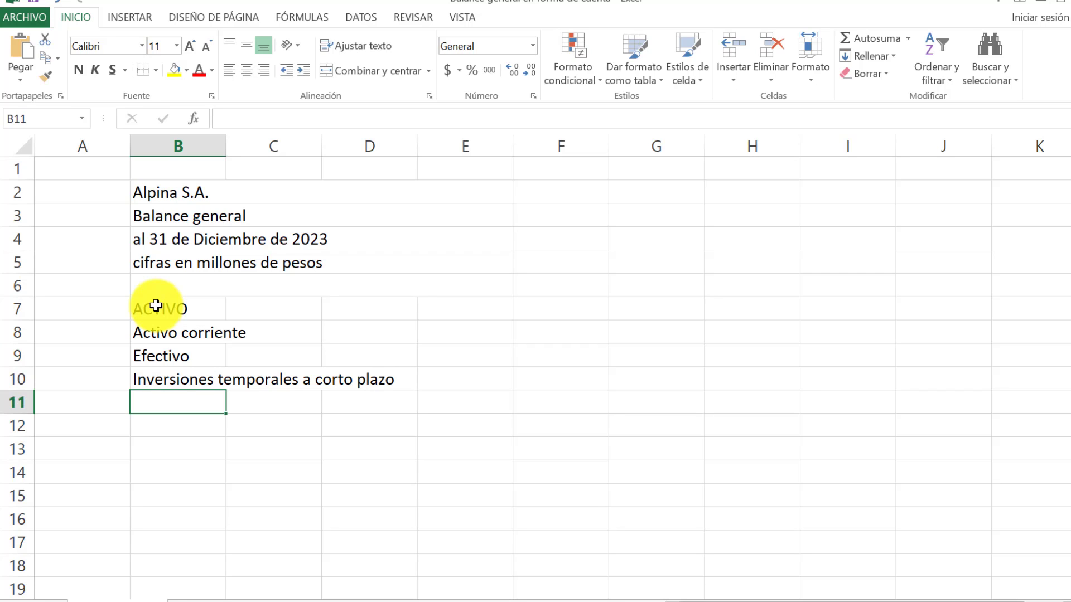
text(Cuentas por)
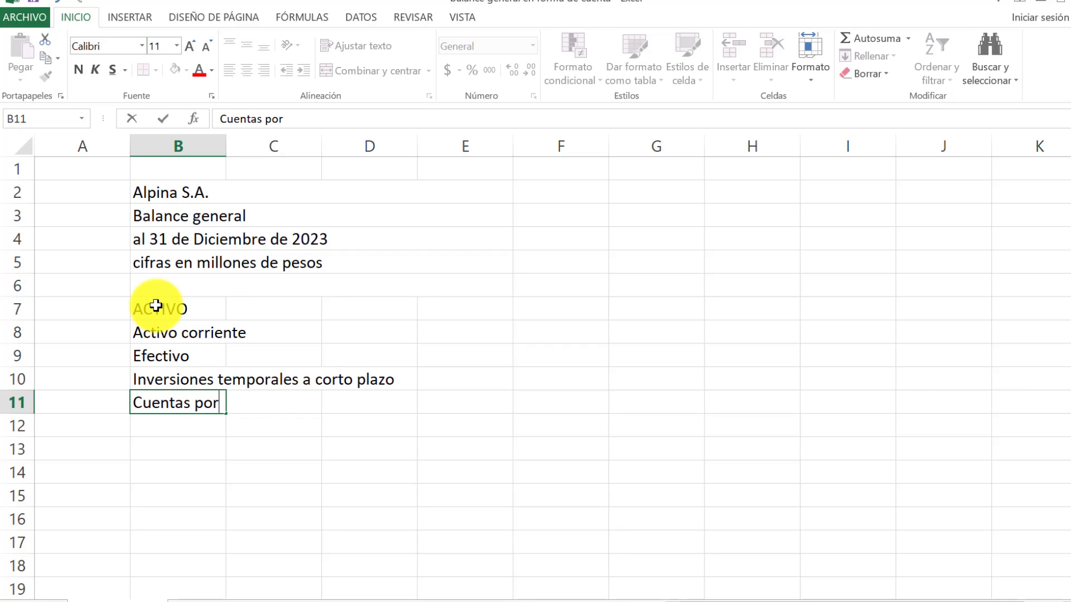
text( cobrar a cliente)
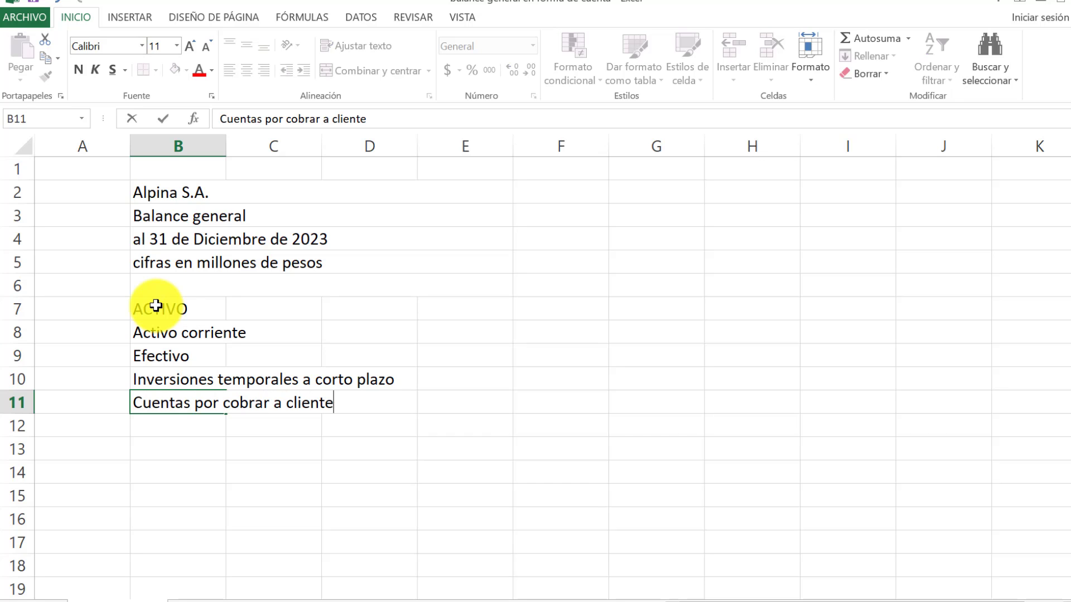
text(s)
key(Return)
text(Otros de)
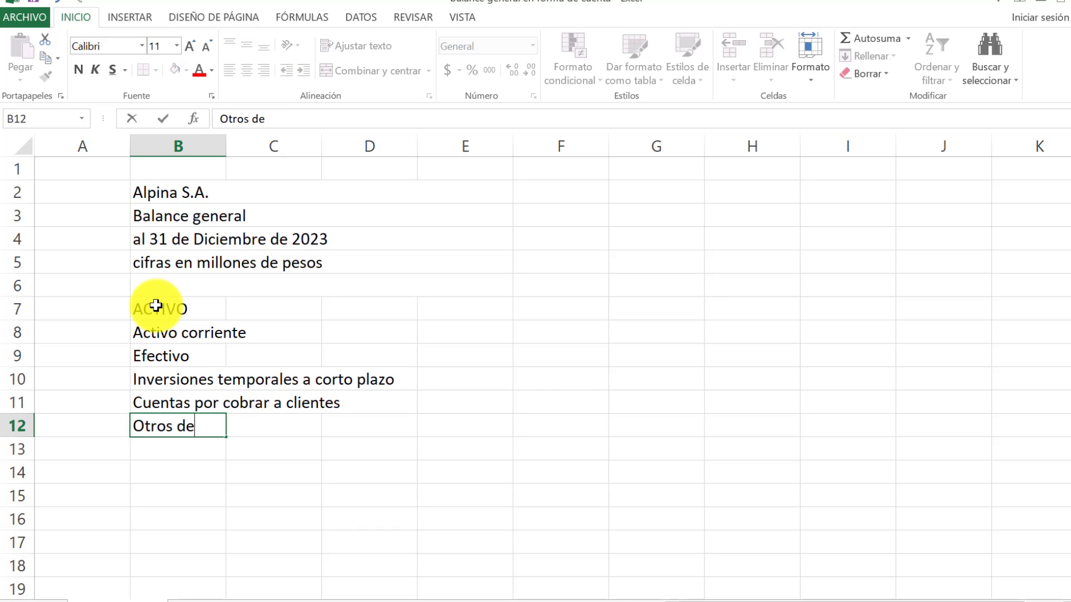
text(udores)
key(Return)
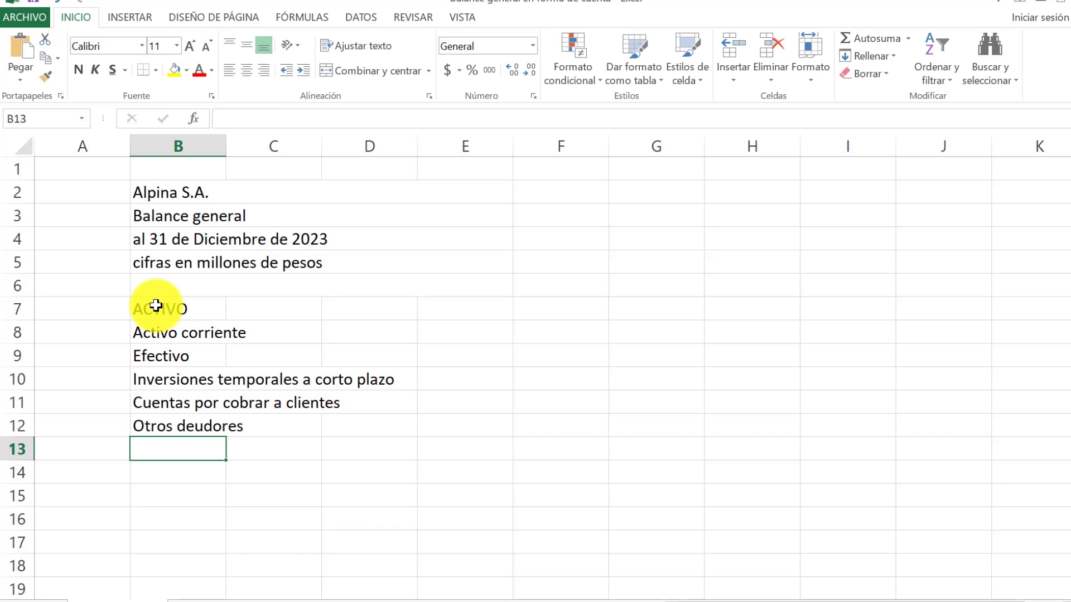
text(Invb)
key(BackSpace)
text(e)
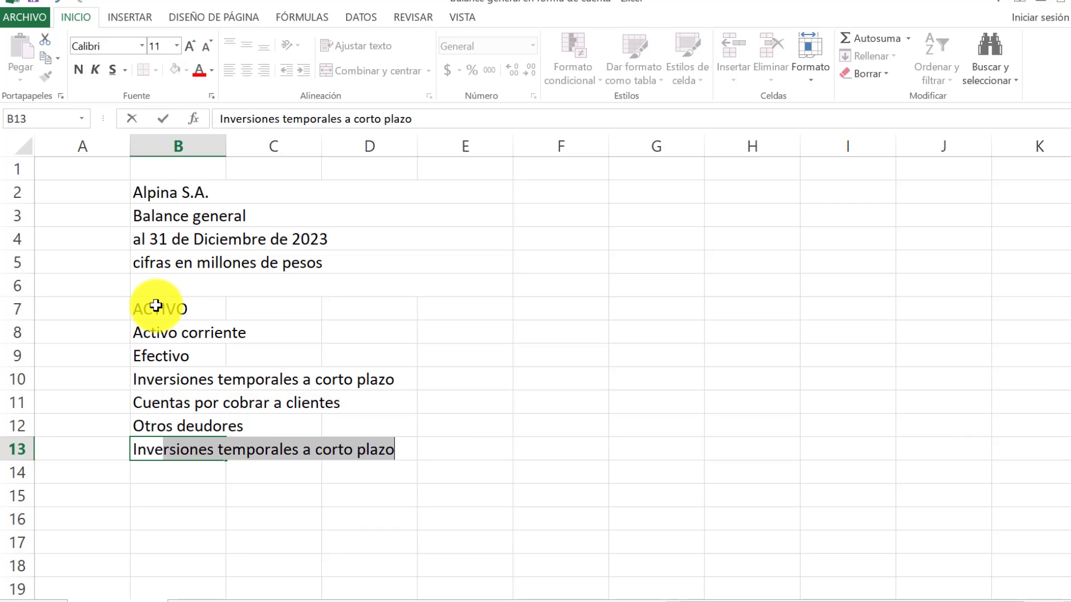
text(ntarios)
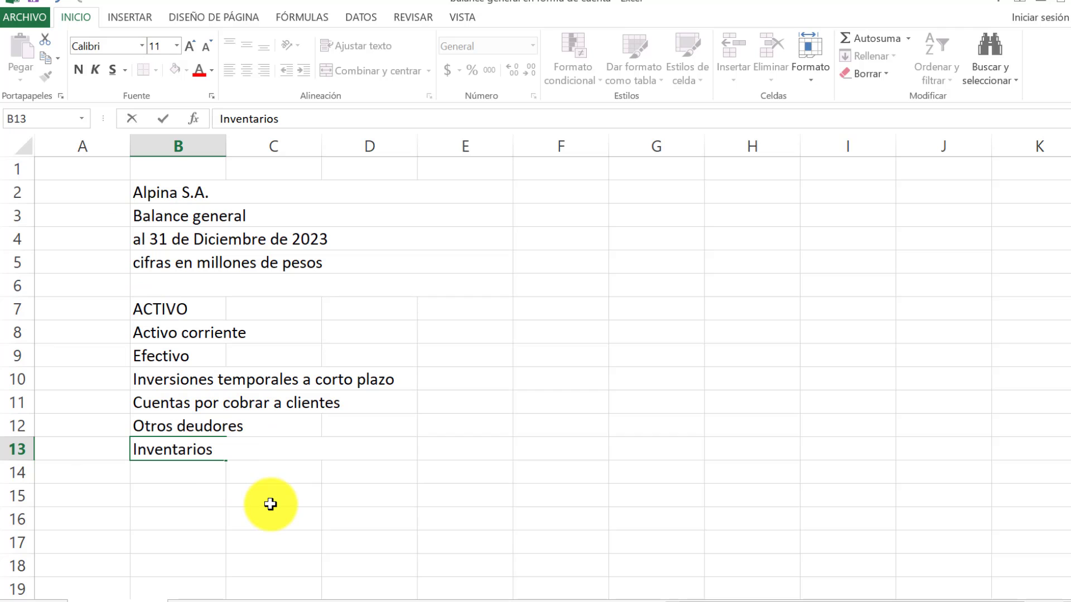
key(Return)
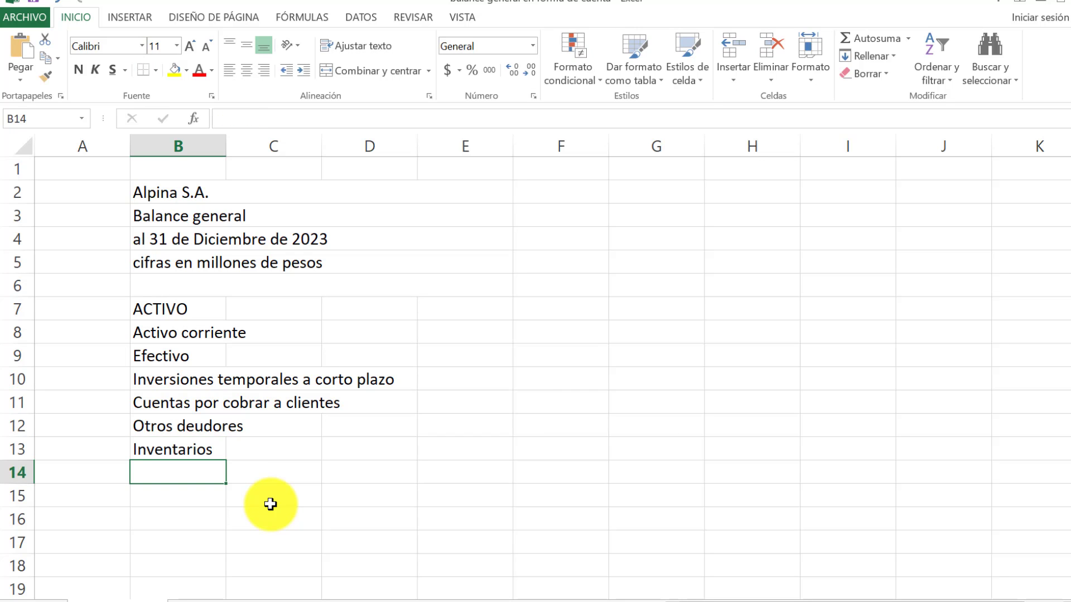
Widen column B and label B14 'Total de activo corriente'.
drag(225, 147, 398, 148)
click(449, 313)
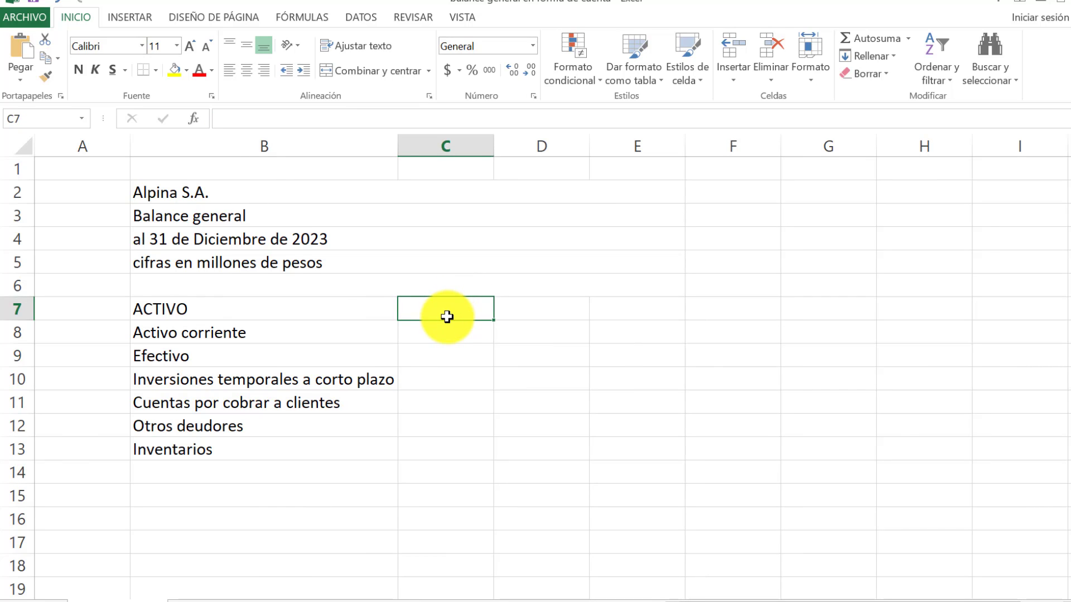
drag(446, 316, 419, 442)
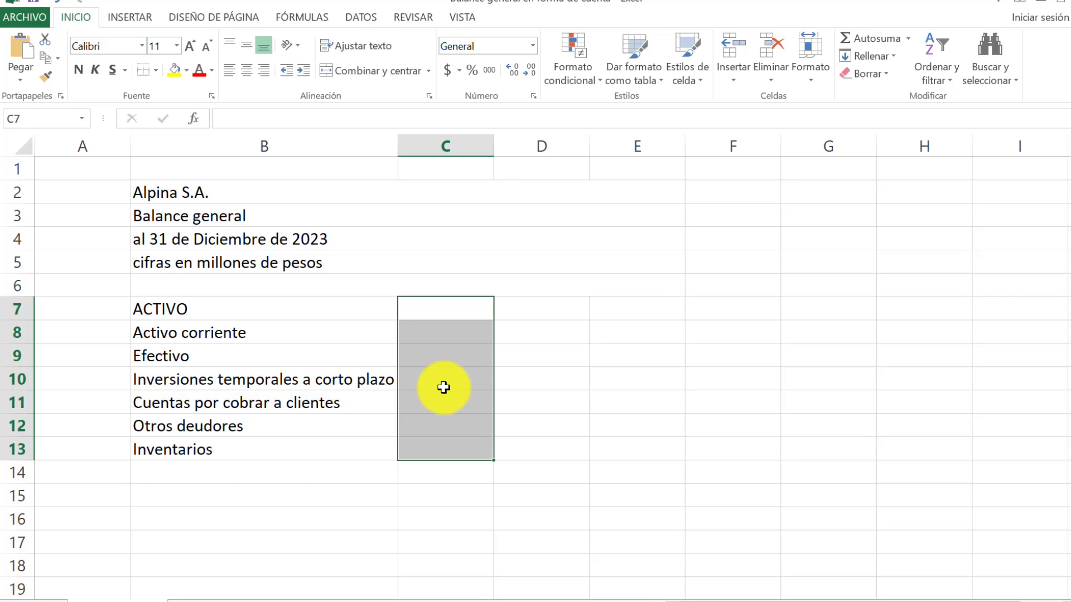
click(178, 469)
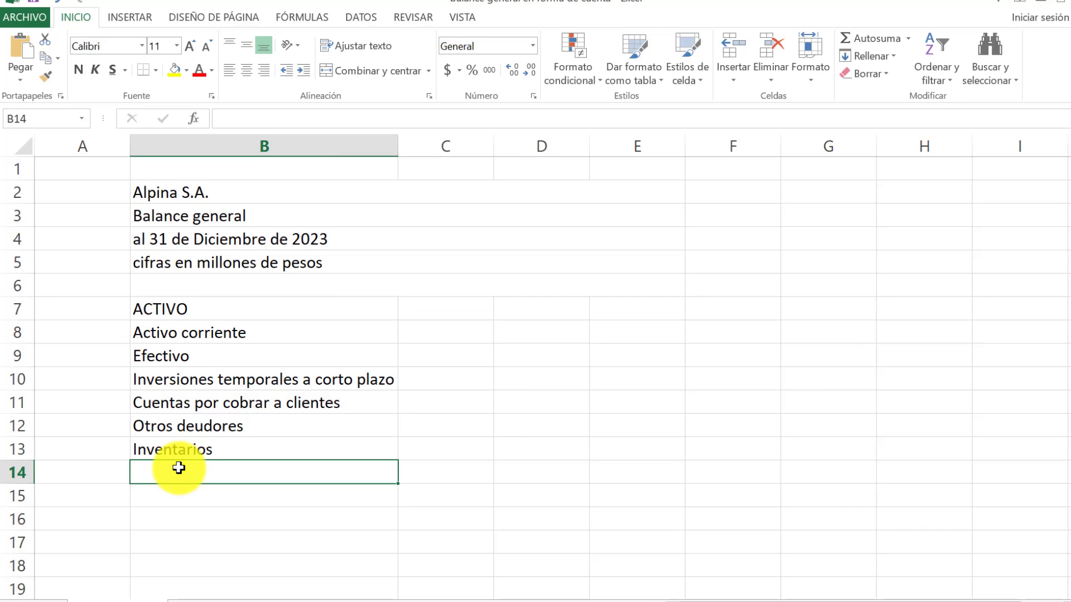
text(Total de ac)
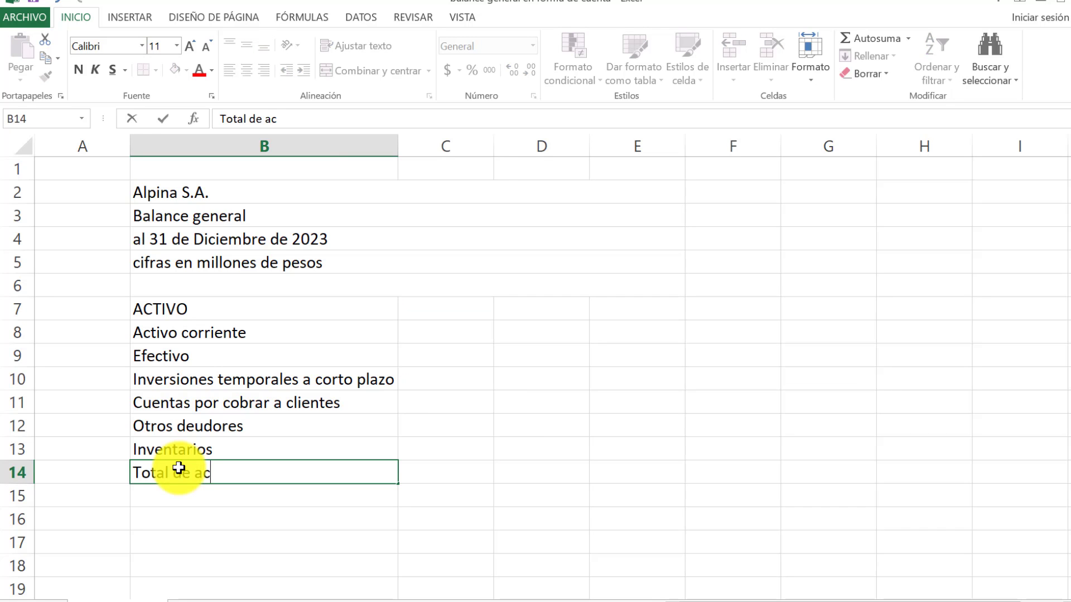
text(tivo corriente)
key(Return)
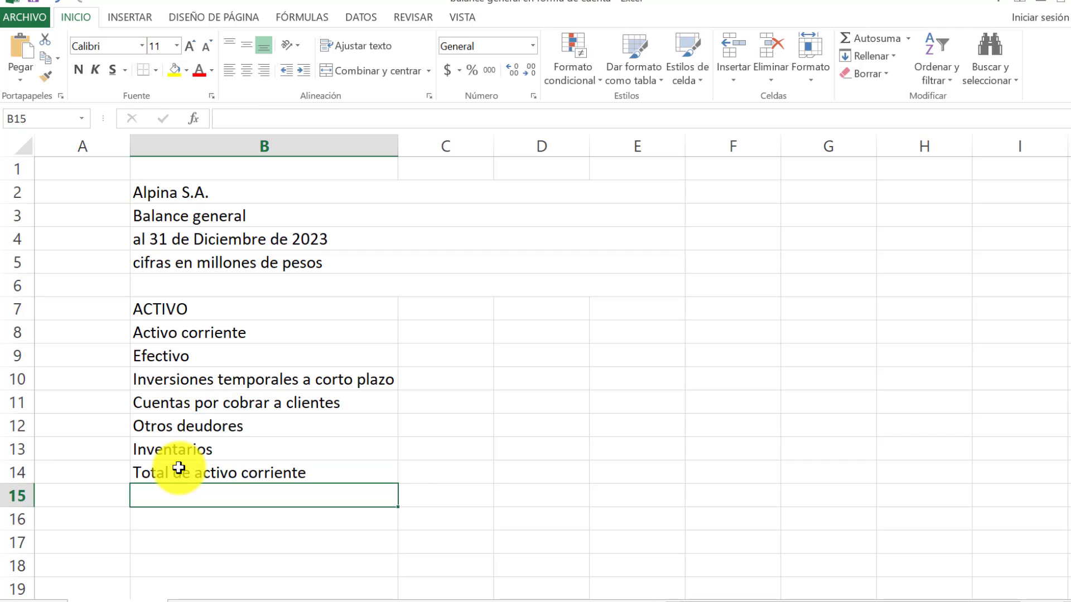
Enter =SUMA(C9:C13) in C14 to total the current assets.
click(465, 480)
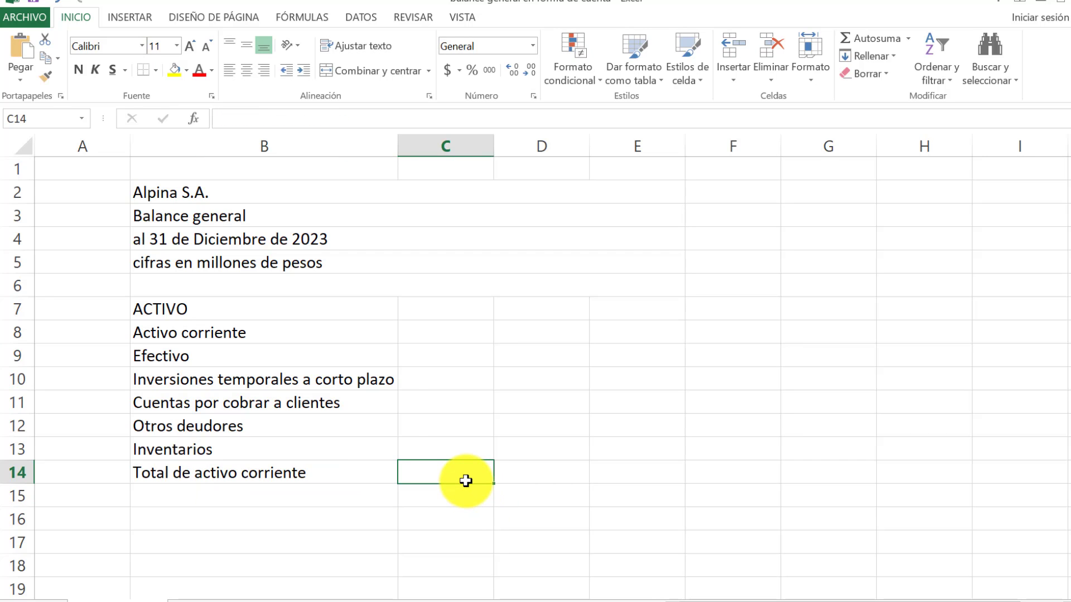
double_click(466, 481)
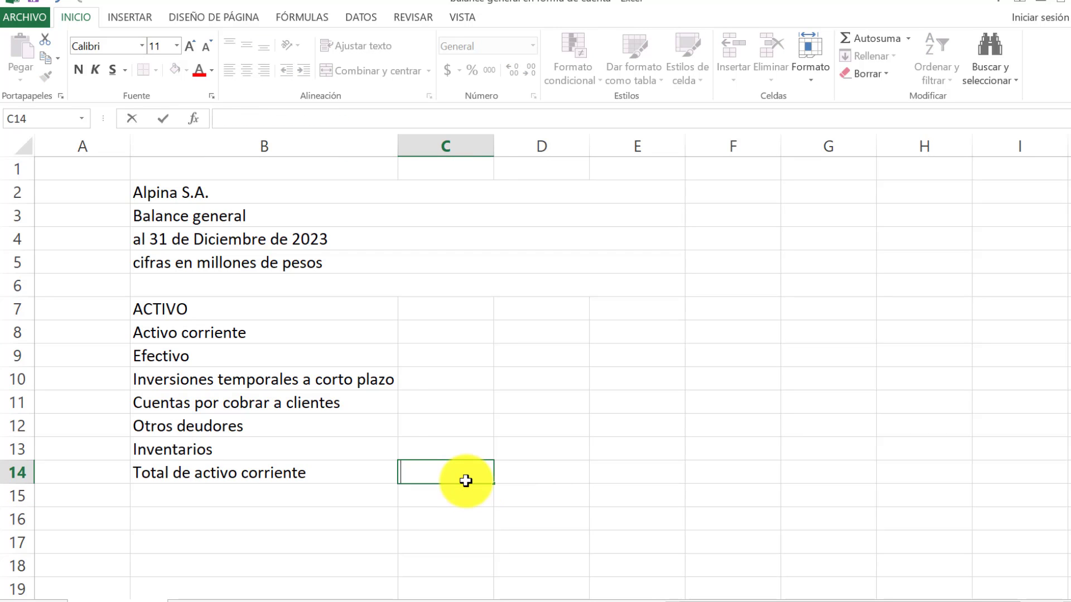
text(=)
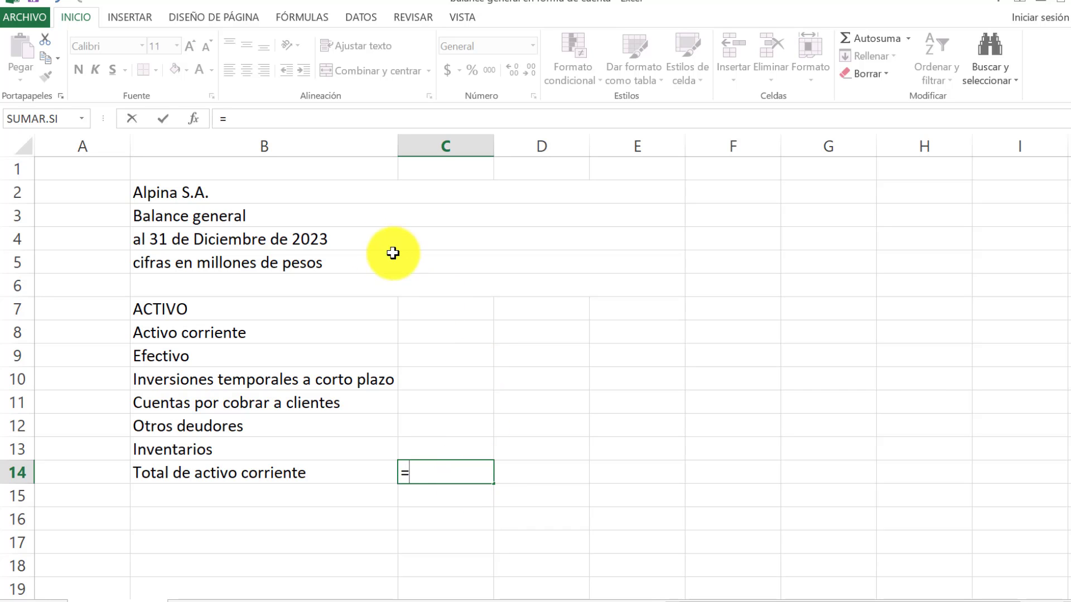
text(sum)
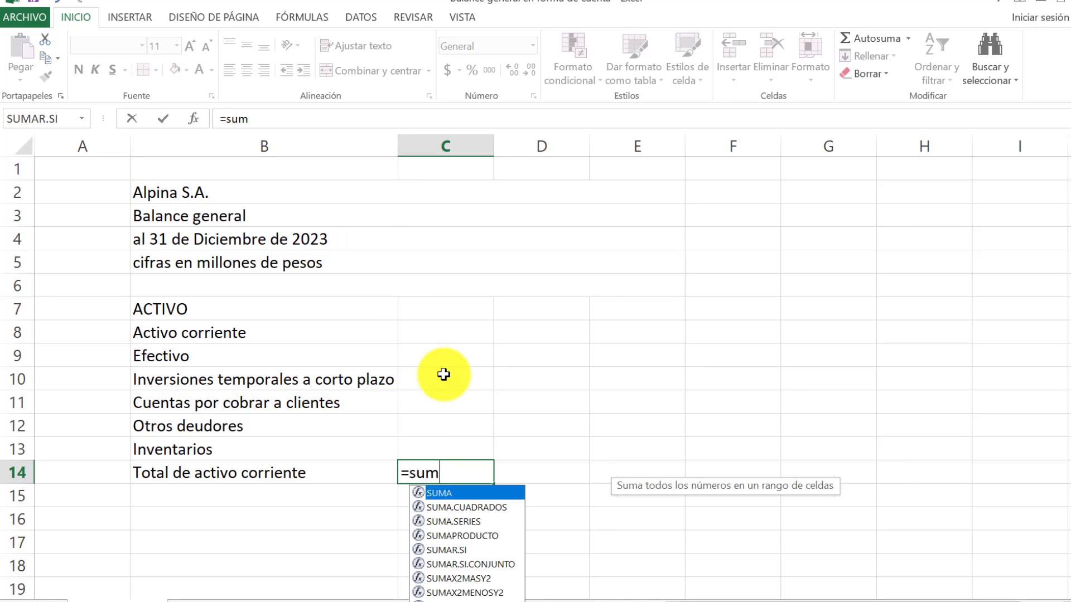
double_click(439, 493)
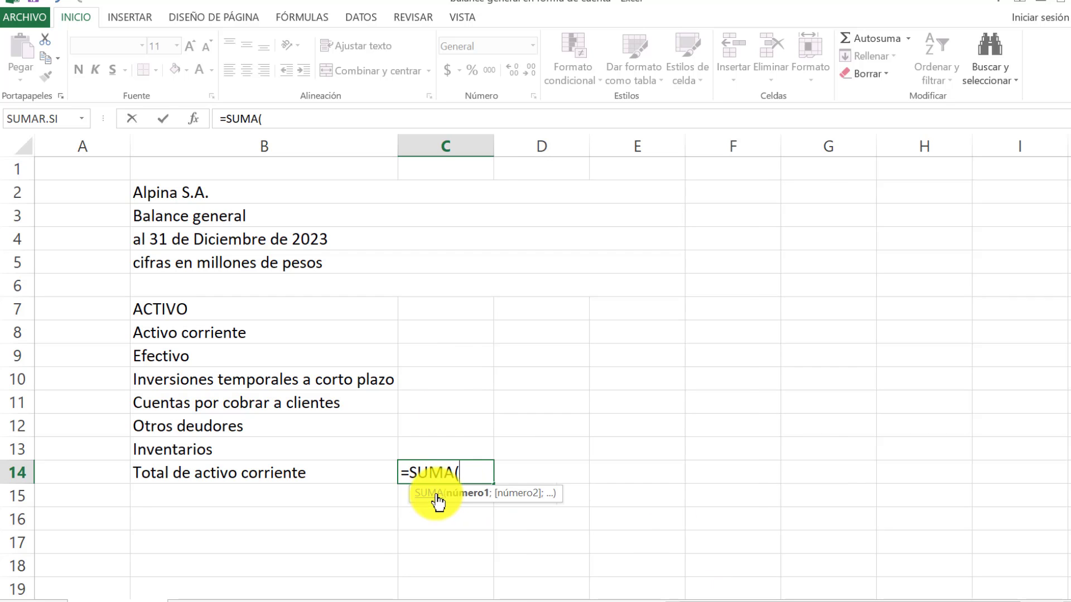
drag(435, 358, 437, 447)
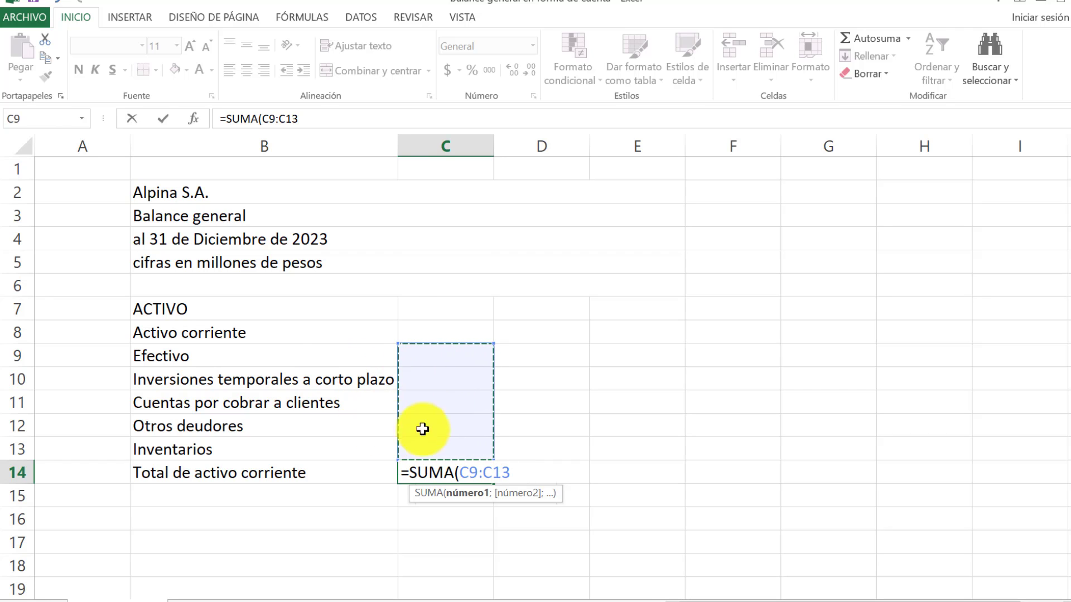
key(Return)
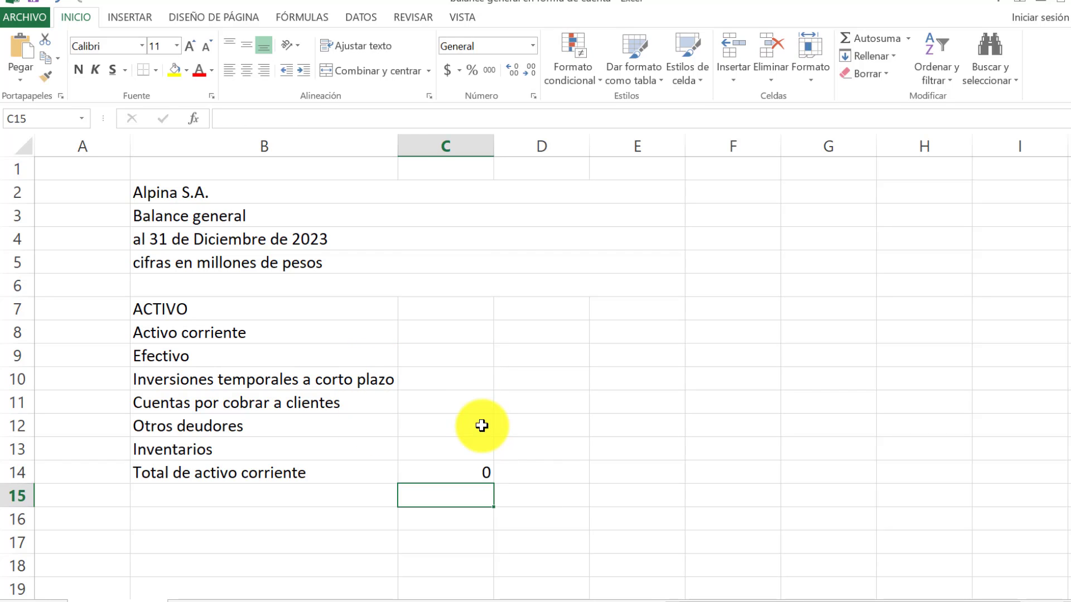
key(Up)
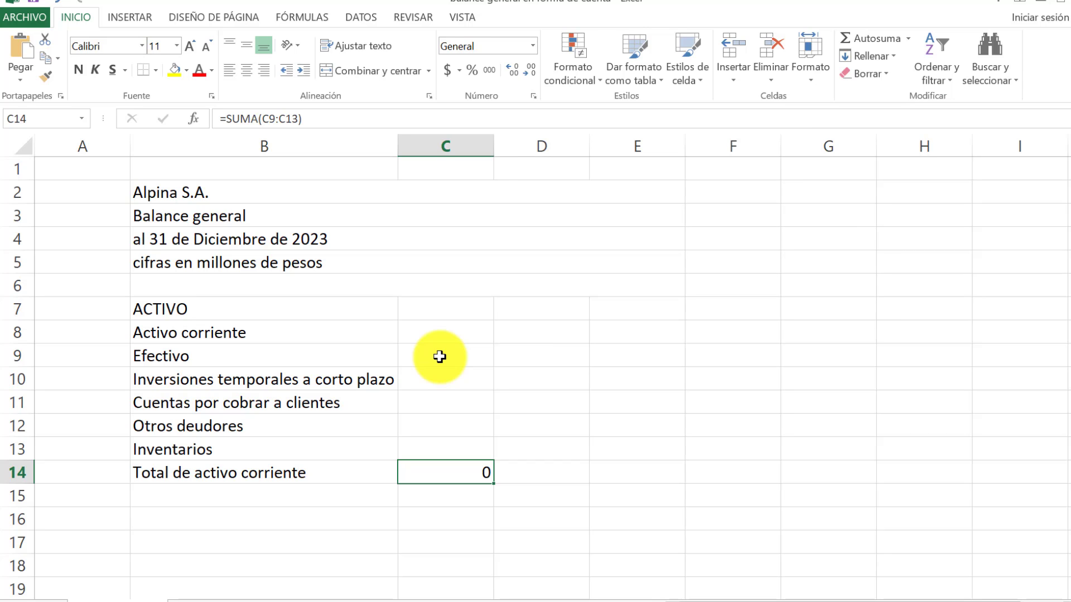
Add the heading 'Activo no corriente' in B15.
click(206, 489)
text(Activo no c)
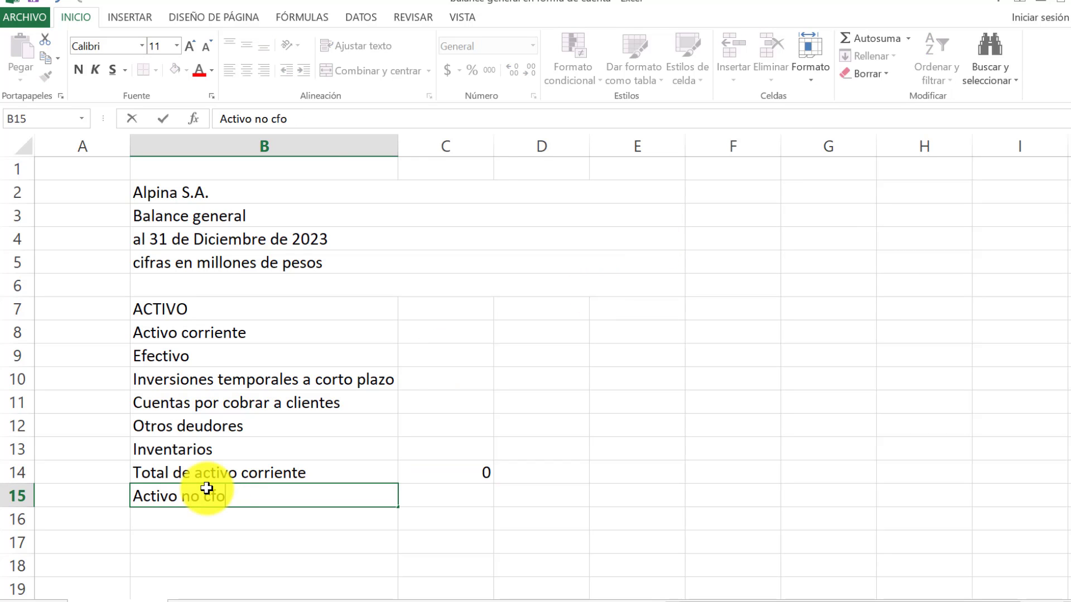
text(orriente)
key(Return)
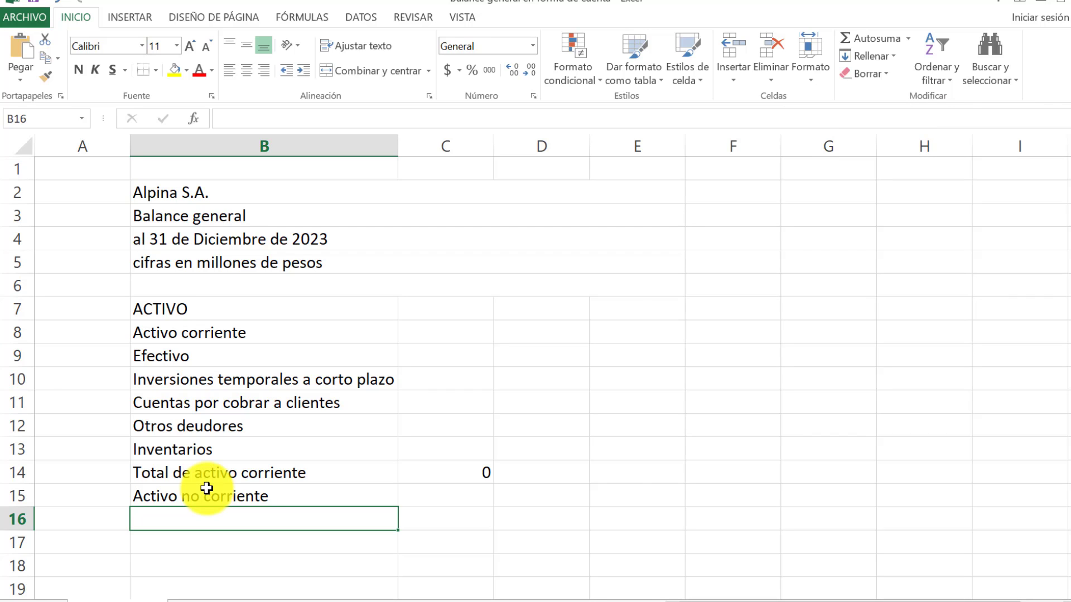
List Terrenos, Edificios, Maquinaria y equipo and Muebles y enseres in B16:B19.
text(Terrenos)
key(Return)
text(Edificios)
key(Return)
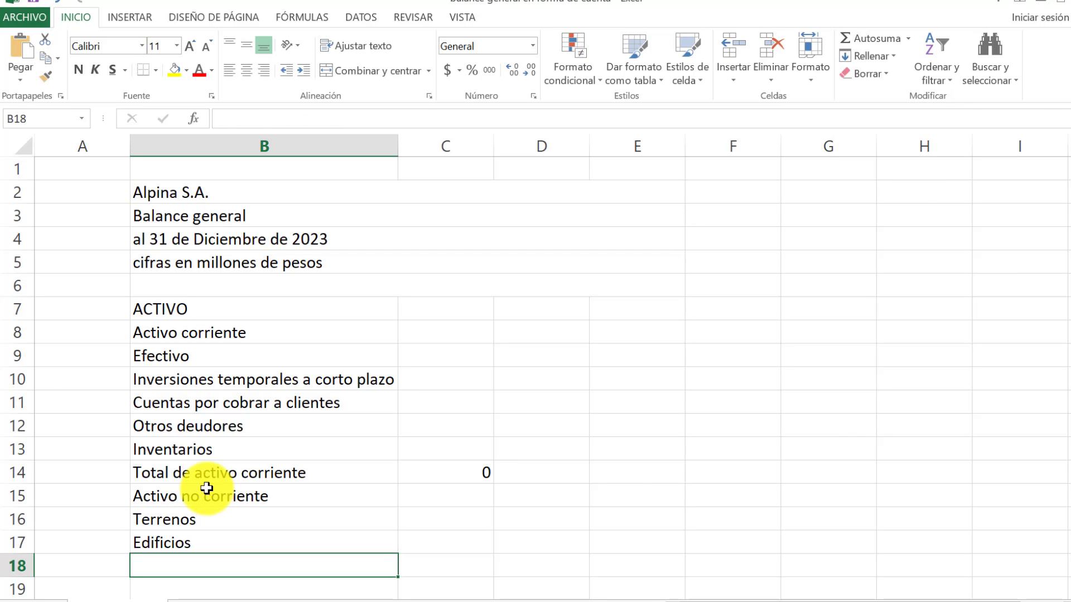
text(Maquinaria y equipo)
key(Return)
text(M)
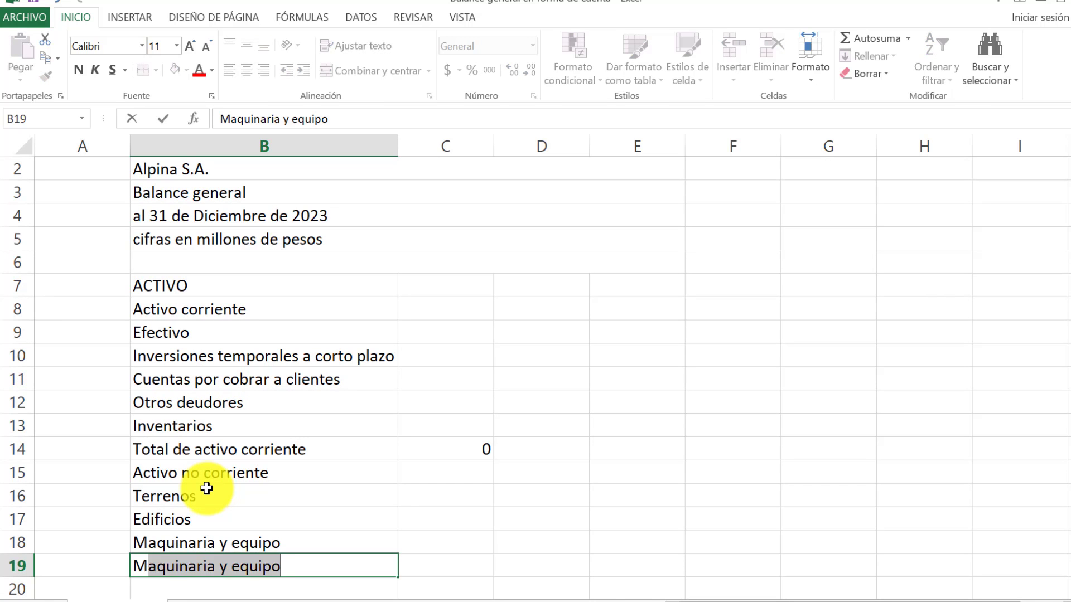
text(uebles y enseres)
key(Return)
Add Vehiculos, Equipo de computo y comunicaciones and Depreciacion in B20:B22.
text(Veh)
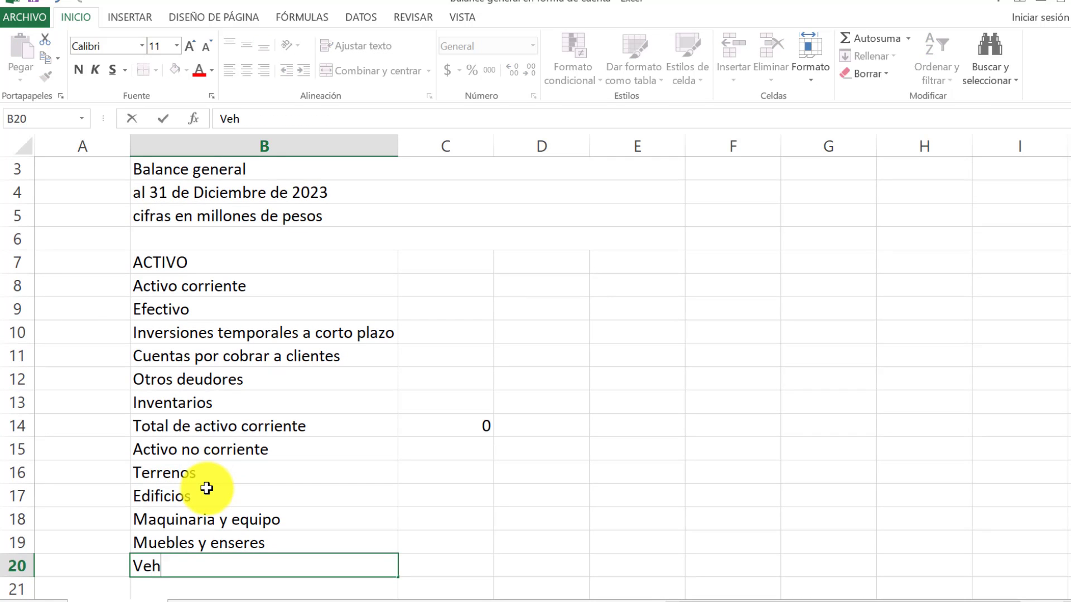
text(iculos)
key(Return)
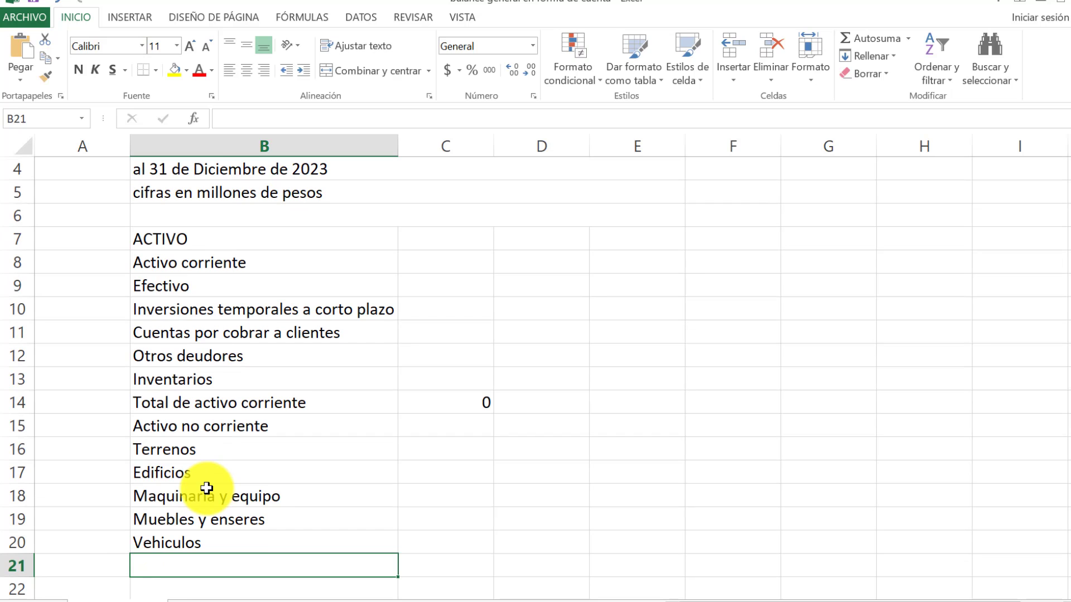
text(Equipo de computo y c)
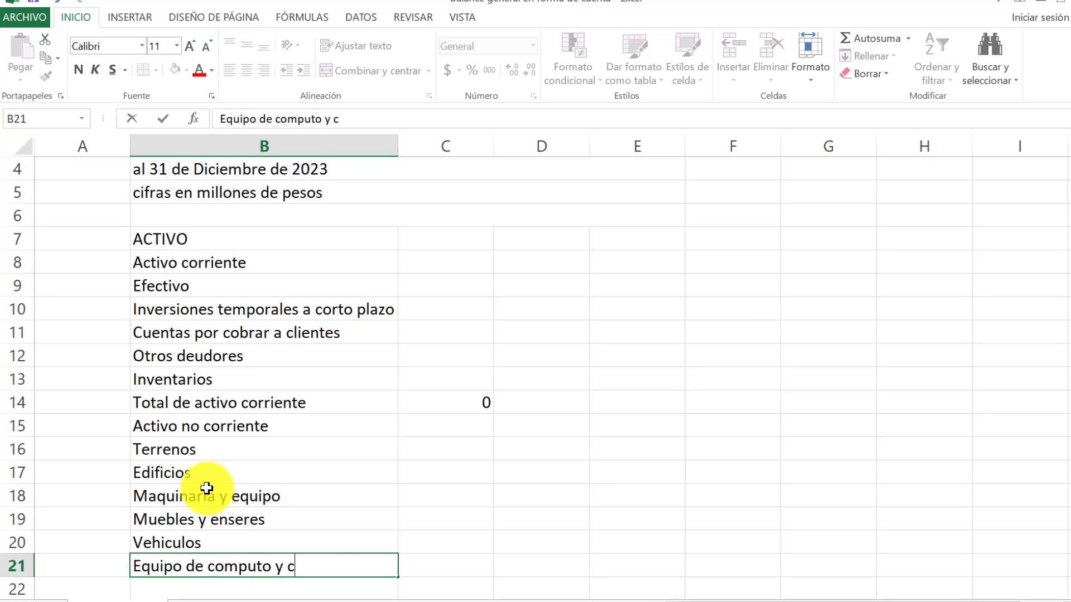
text(omunicaciones)
key(Return)
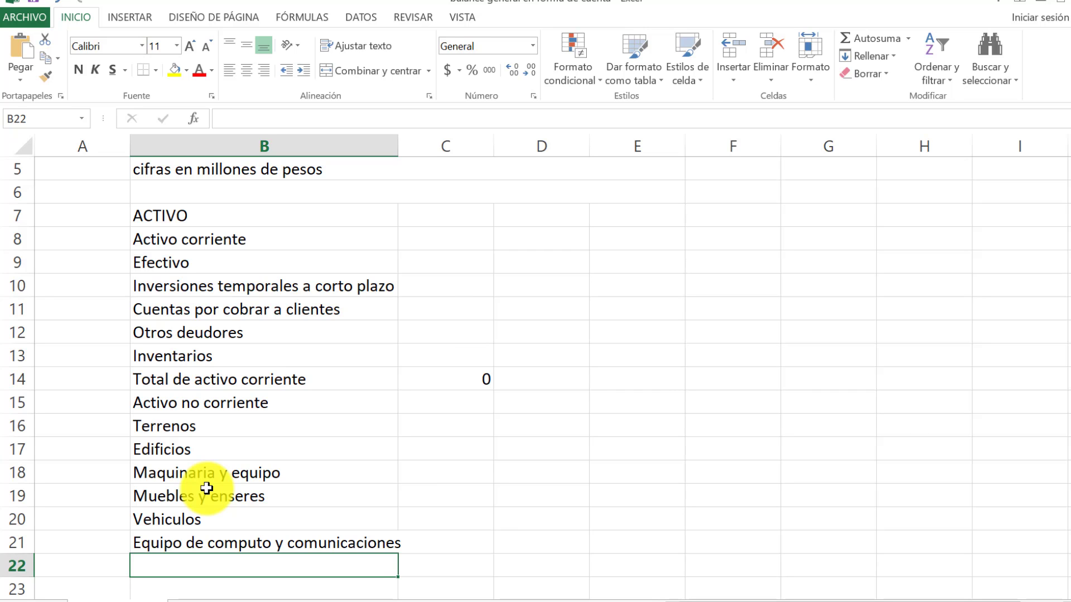
text(Depreciacion)
key(Return)
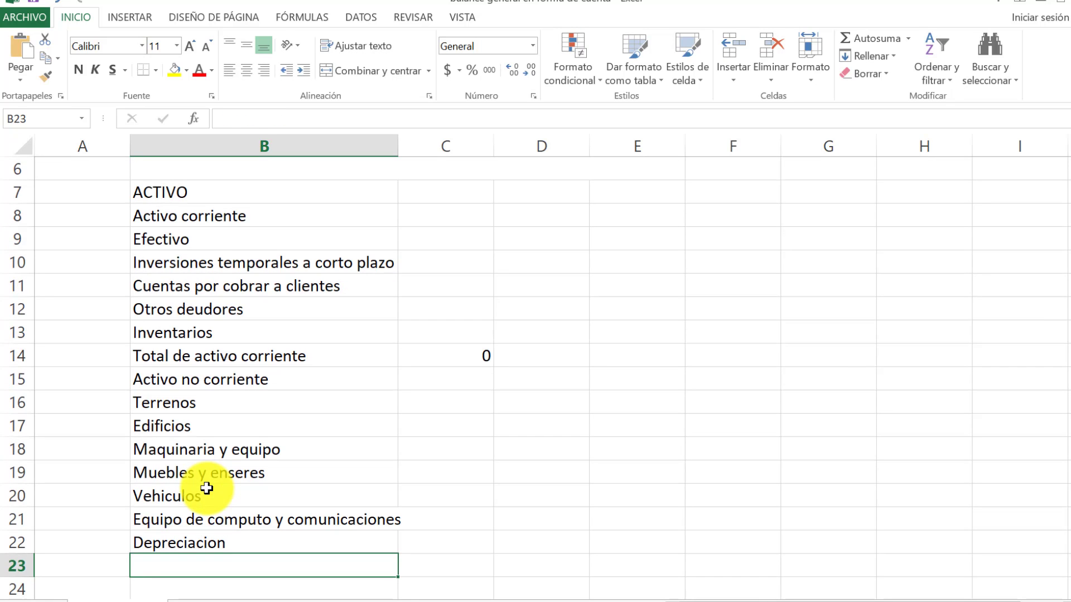
scroll(207, 488, down, 4)
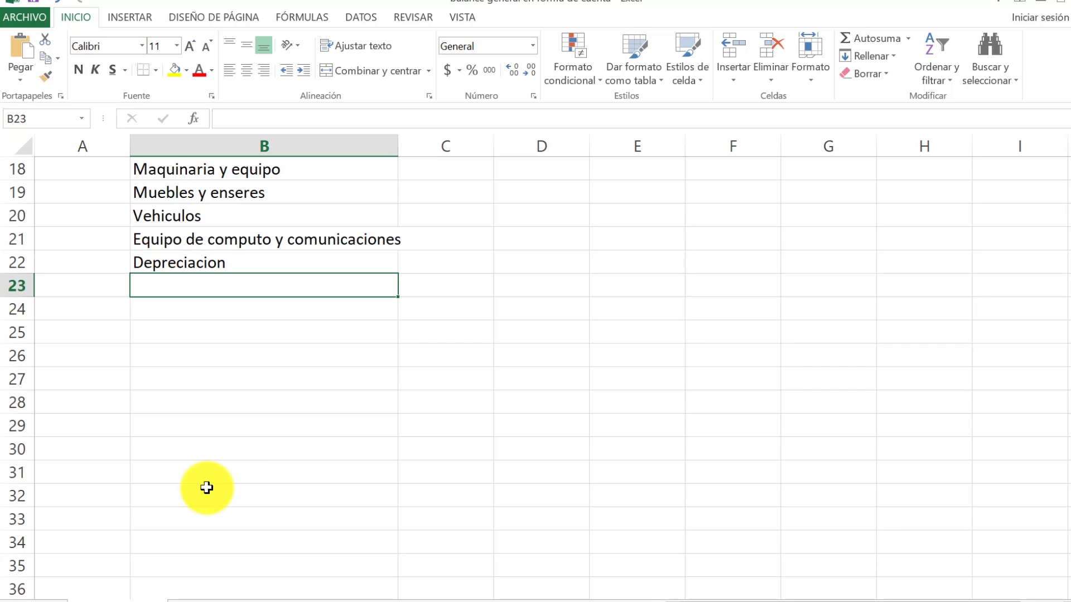
Type 'Total de activo no corriente' in B23 and autofit column B to its longest label.
text(Total de acti)
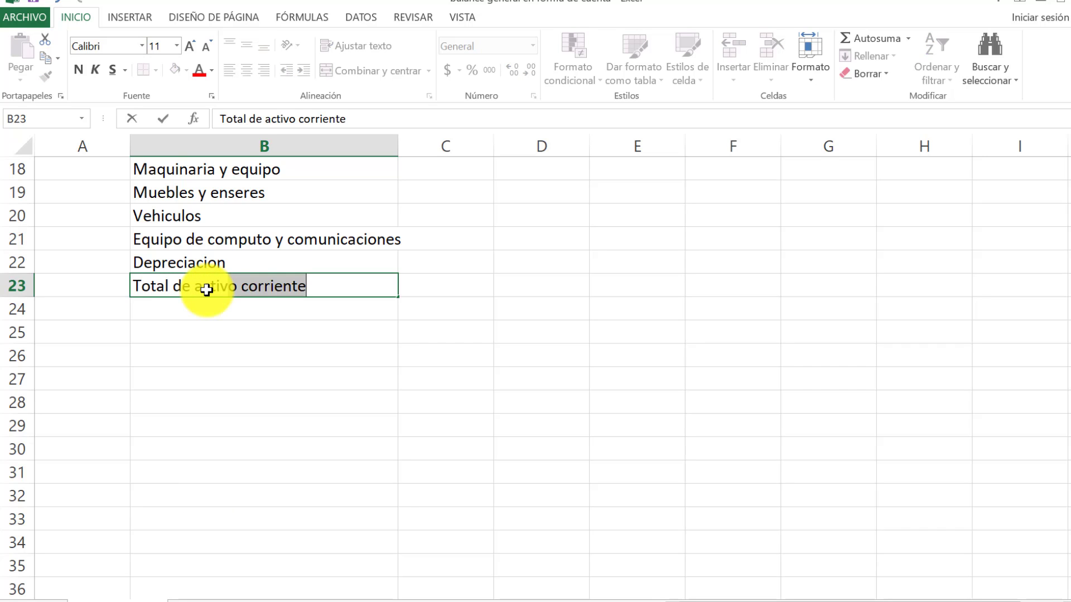
text(vo no corriente)
scroll(454, 206, up, 2)
click(424, 146)
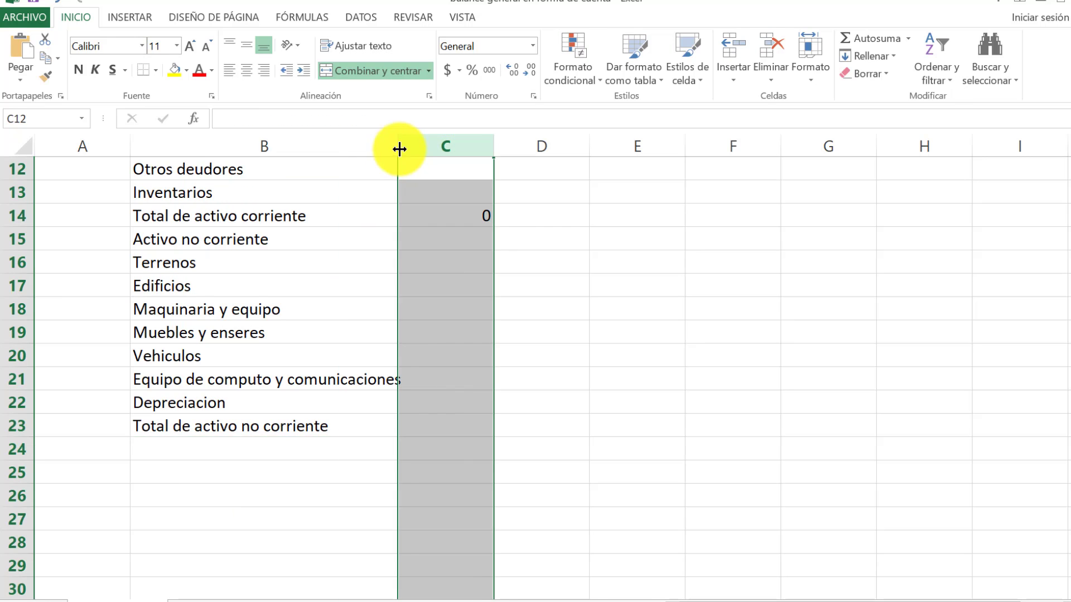
double_click(398, 146)
scroll(487, 197, up, 1)
Enter =SUMA(C16:C22) in C23 for the non-current assets total.
click(439, 496)
text(=)
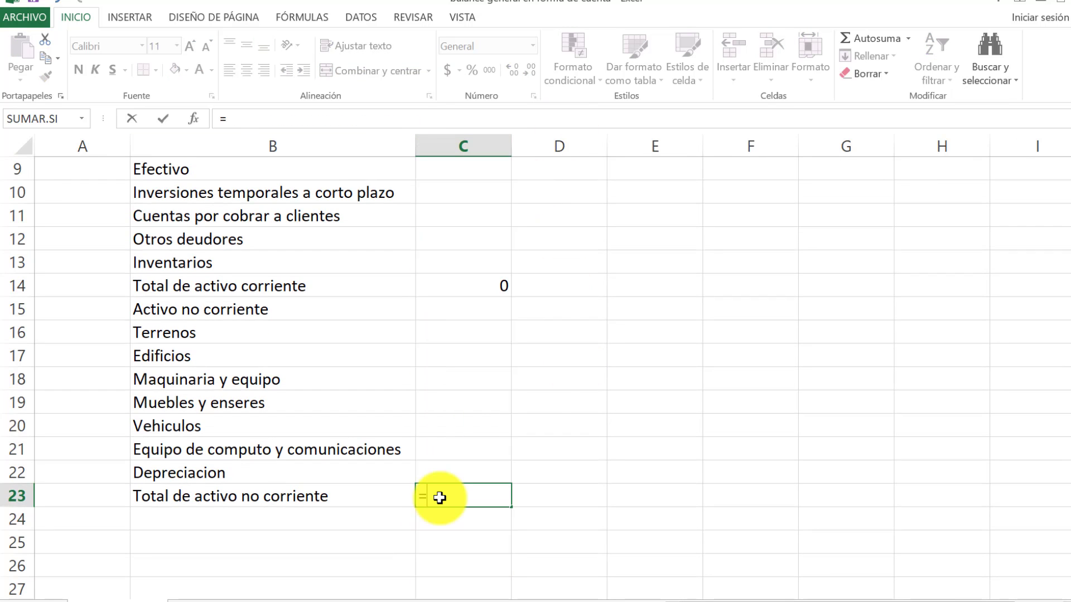
text(suma)
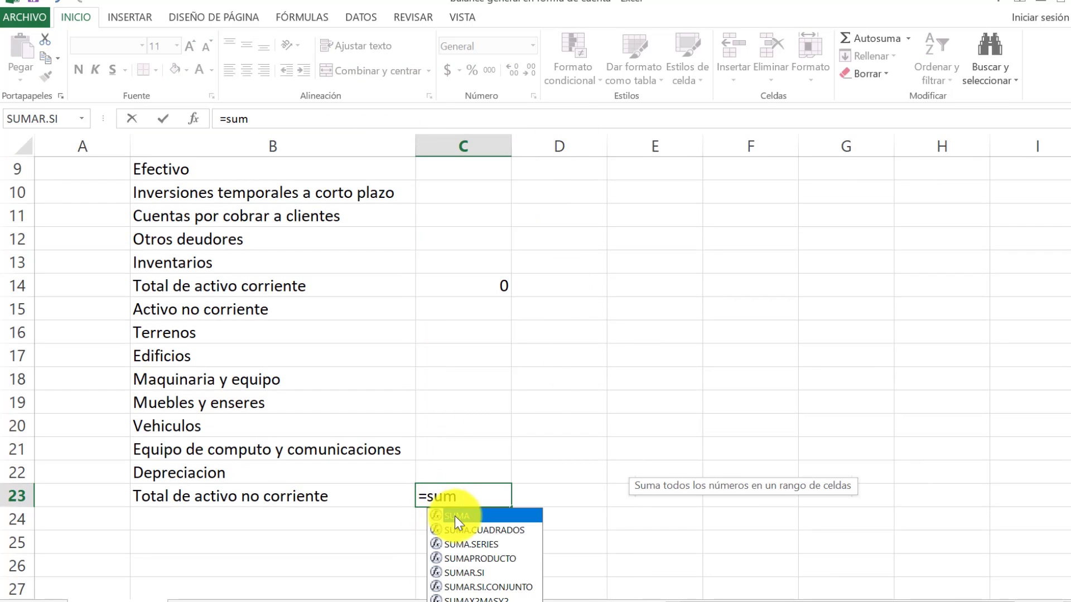
double_click(454, 516)
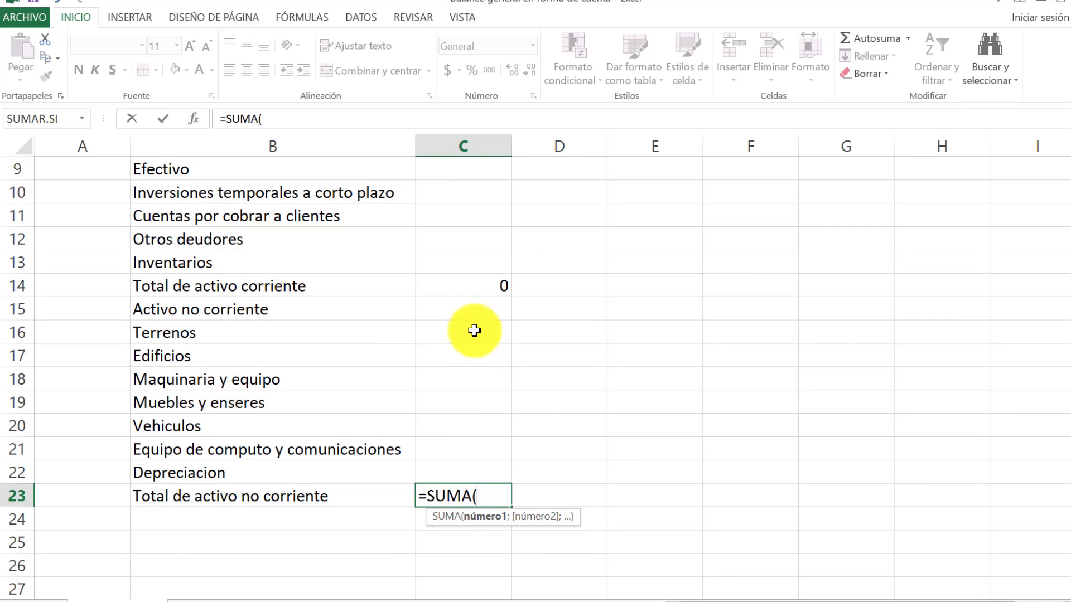
drag(474, 329, 478, 466)
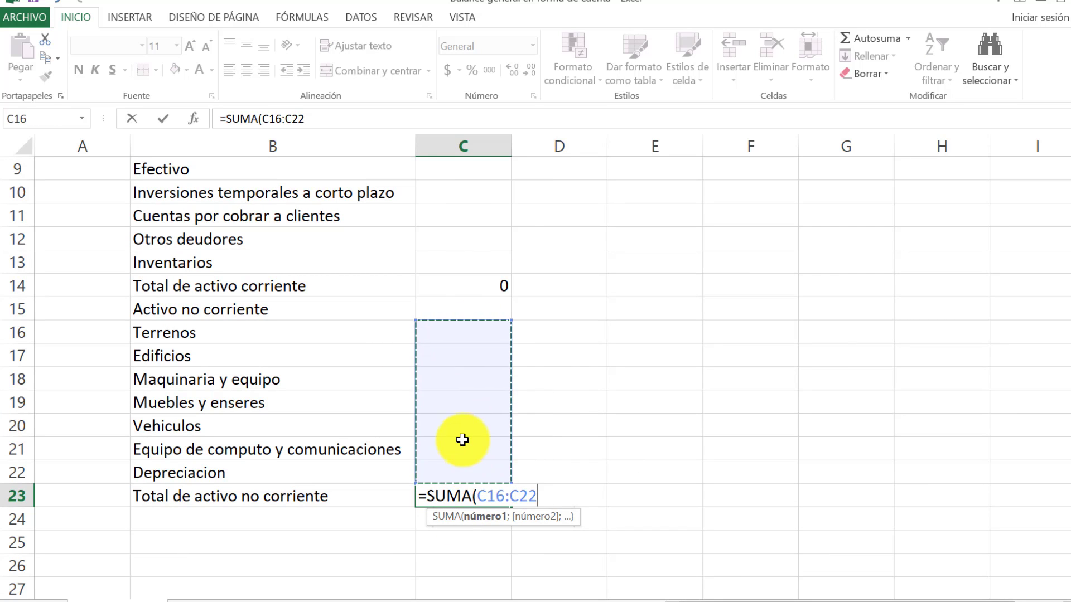
key(Return)
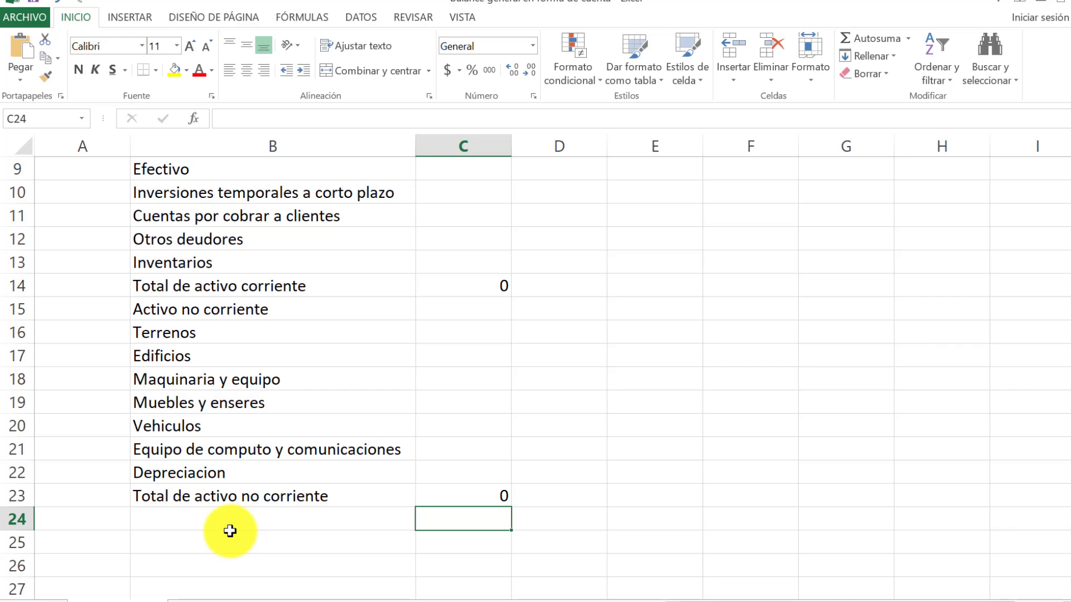
Label B24 'TOTAL ACTIVO' and enter =C14+C23 in C24.
click(229, 531)
text(TOTAL ACTIVO)
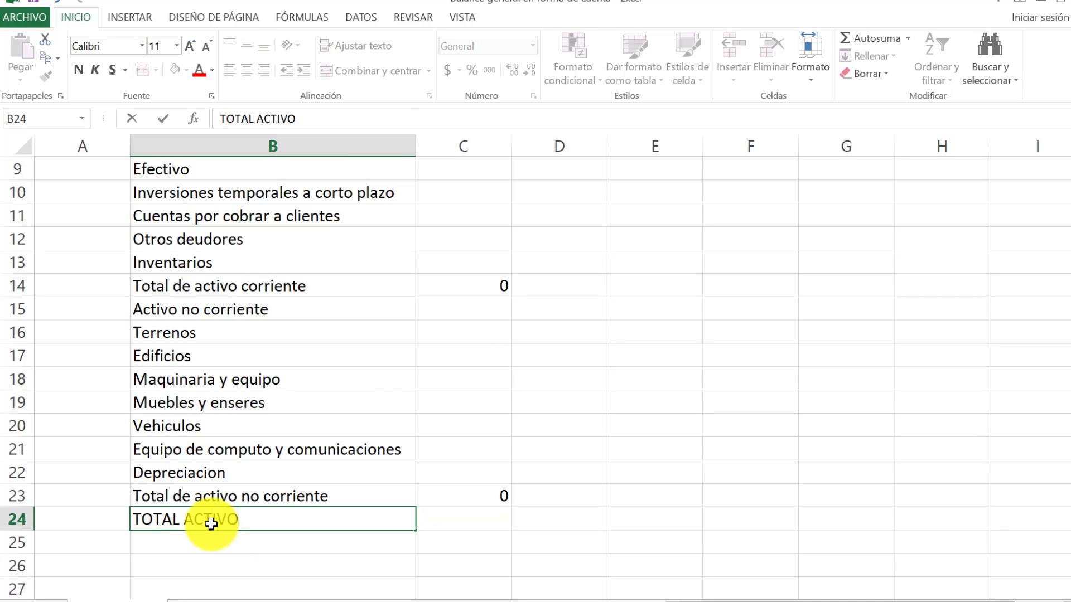
key(Return)
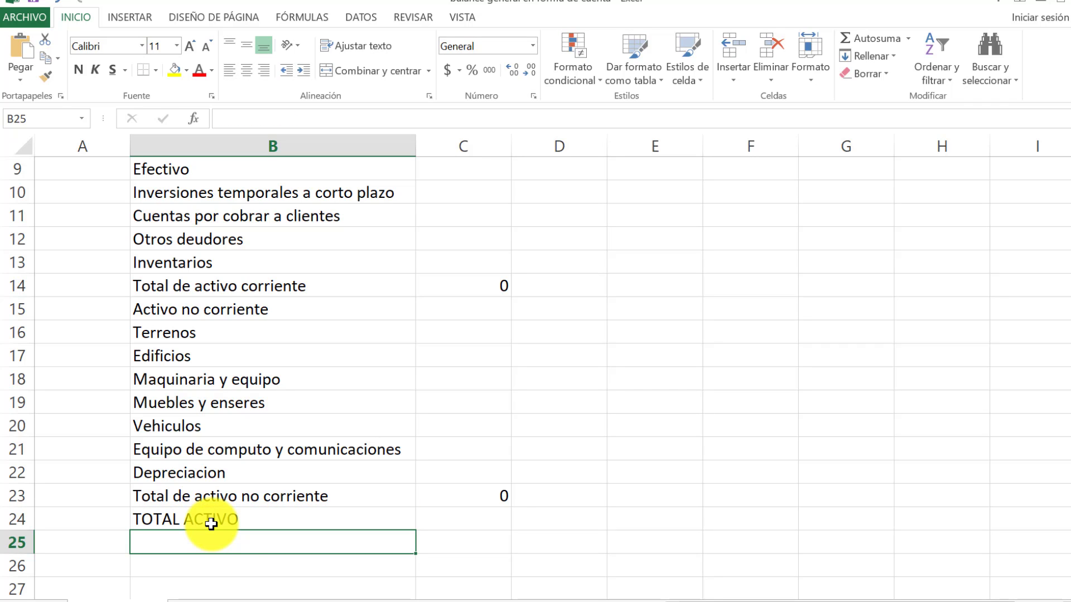
click(484, 519)
text(=)
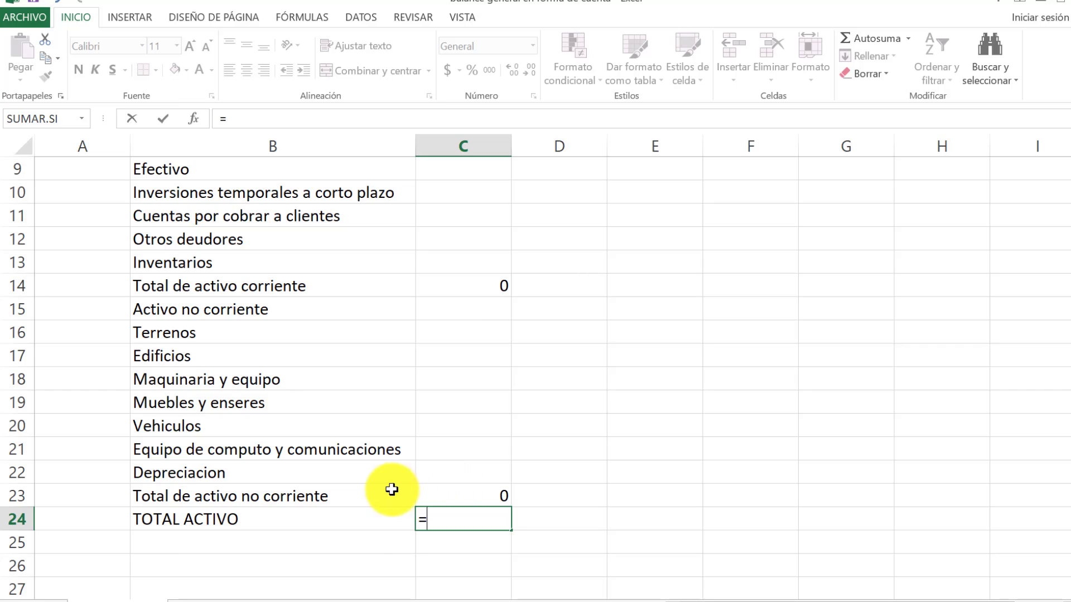
click(446, 285)
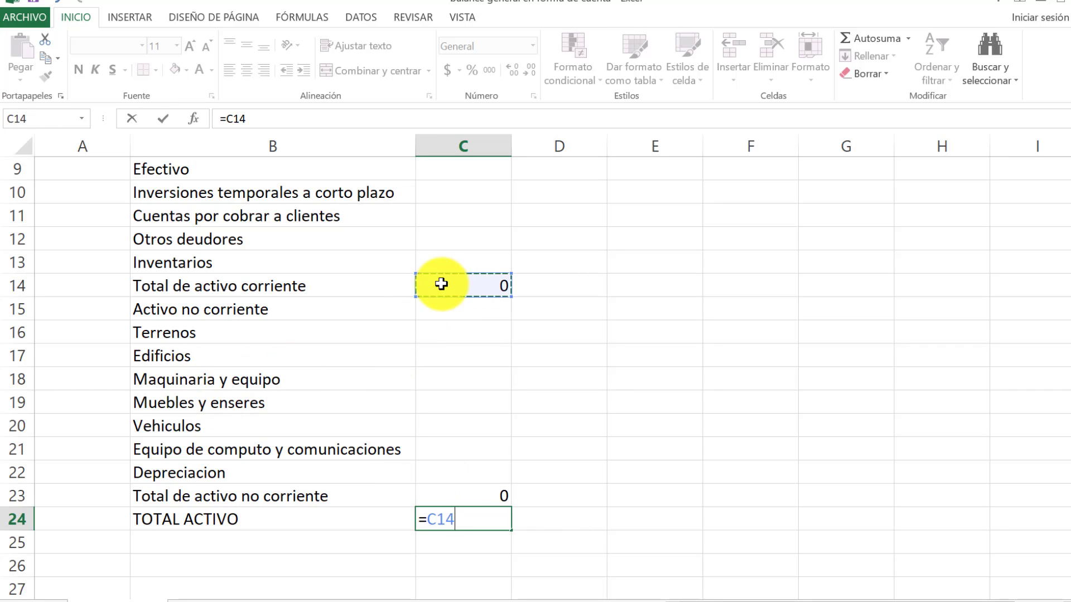
text(+)
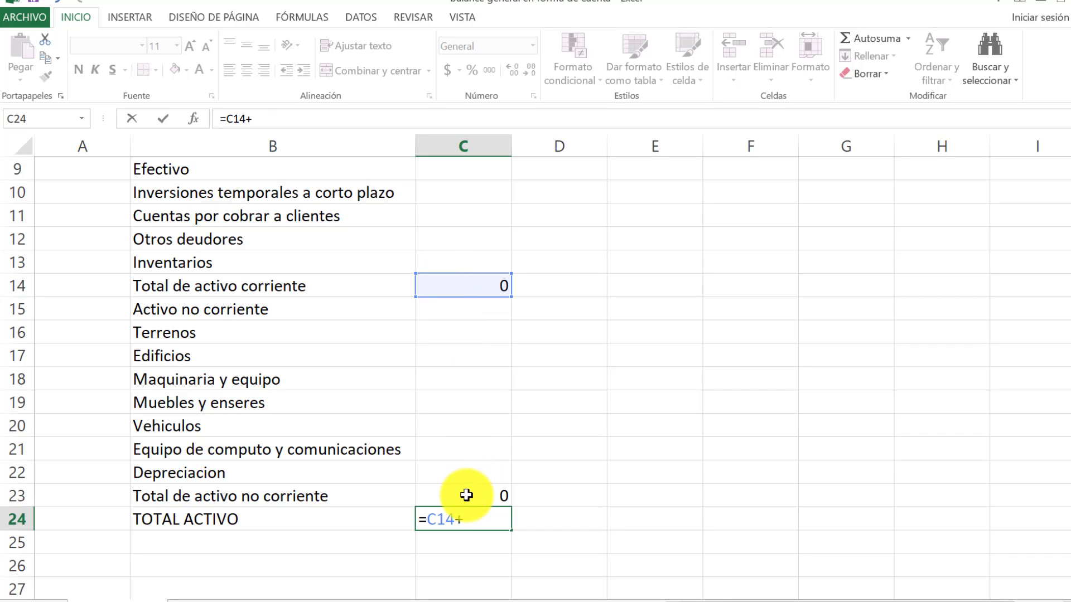
click(466, 495)
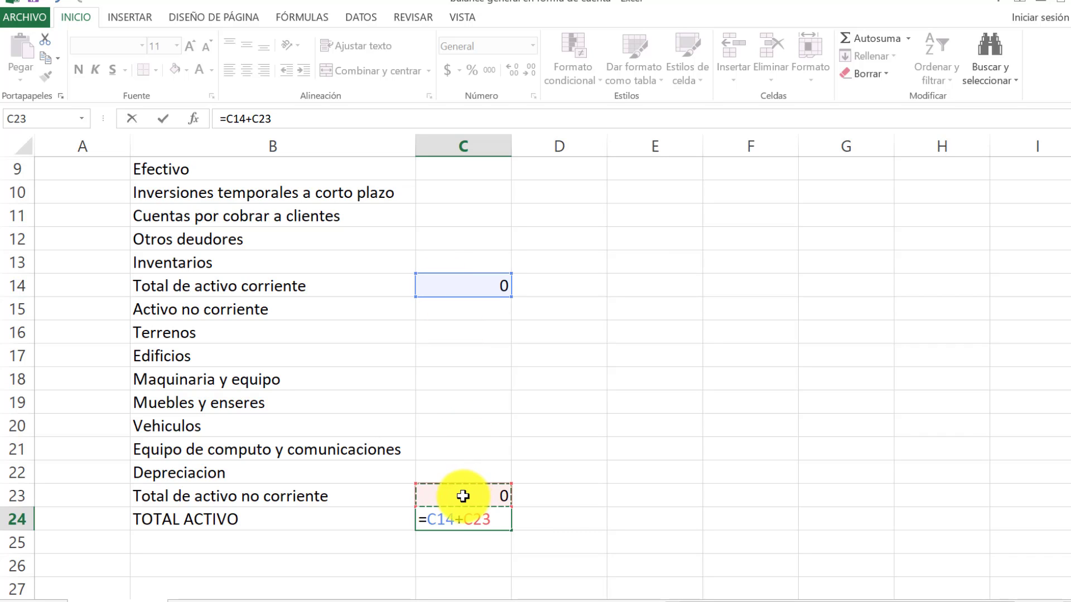
key(Return)
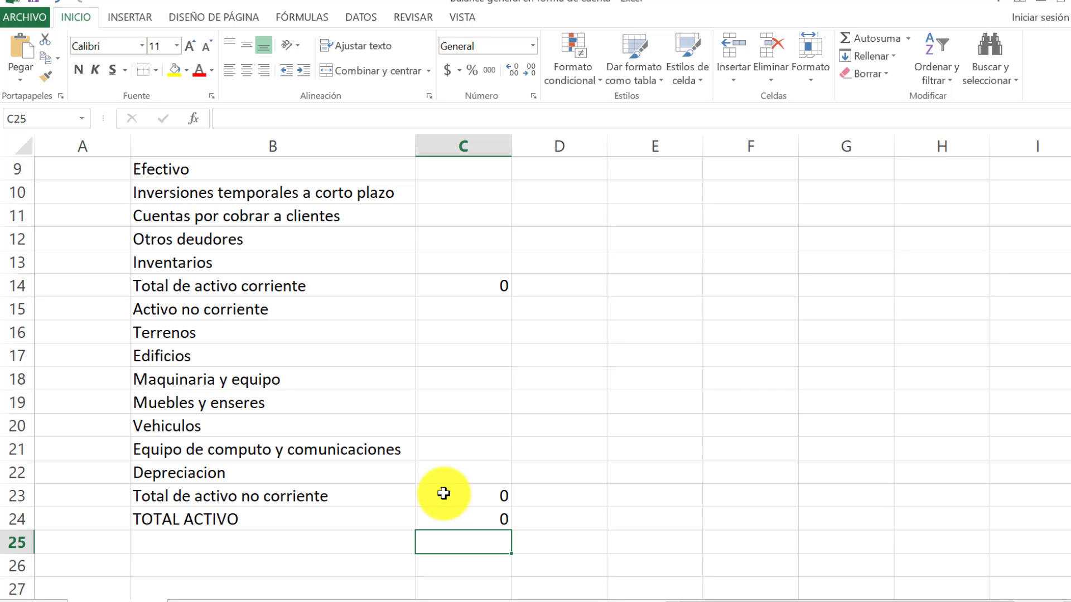
Enter the PASIVO heading in D7 and the Pasivo corriente subheading in D8.
scroll(593, 242, up, 1)
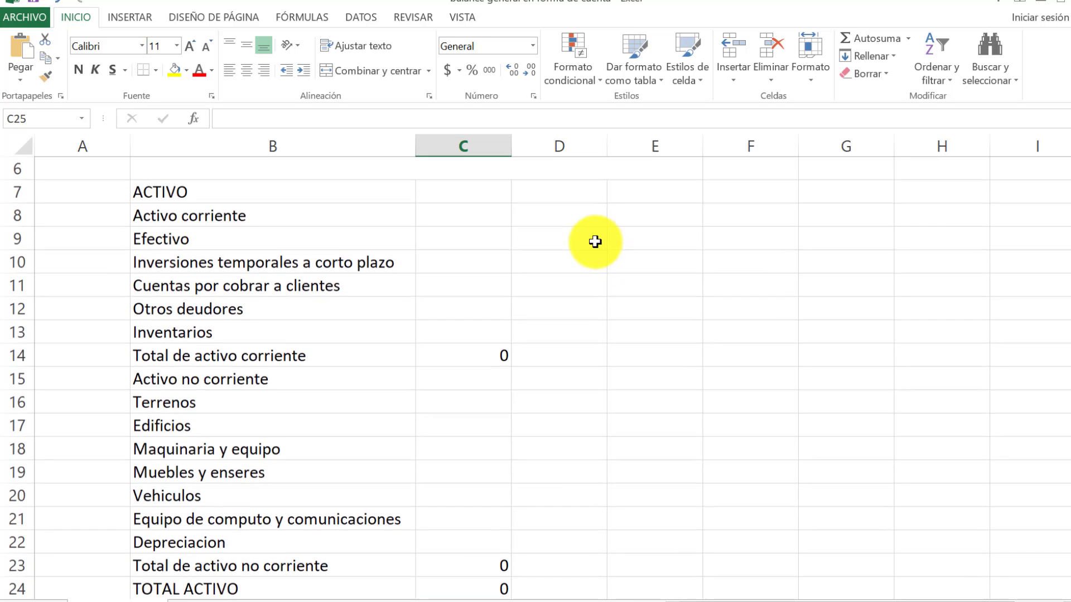
scroll(569, 251, up, 1)
click(548, 270)
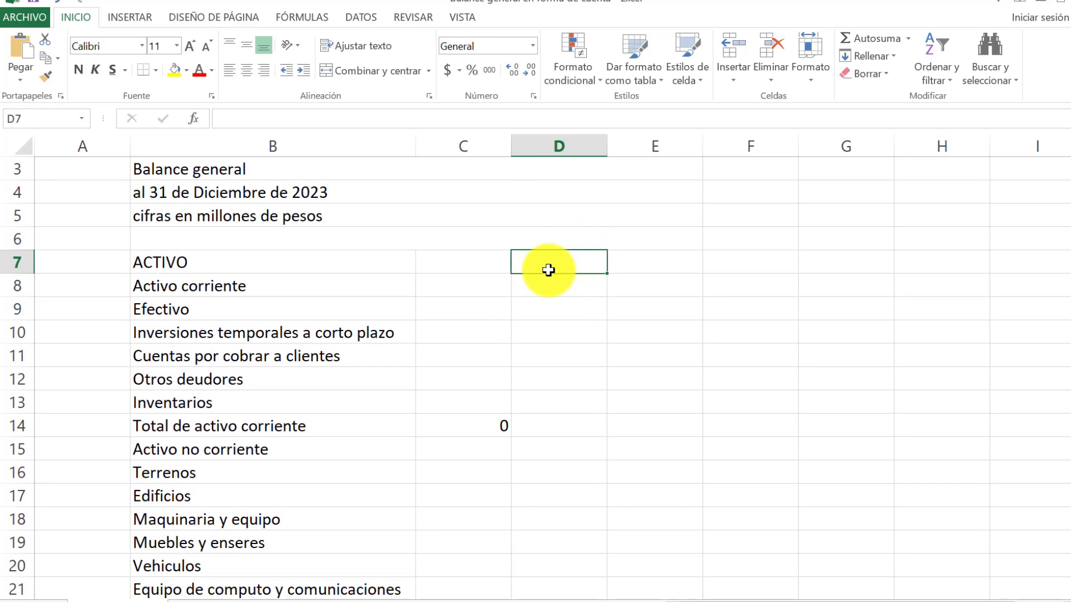
text(pas)
key(BackSpace)
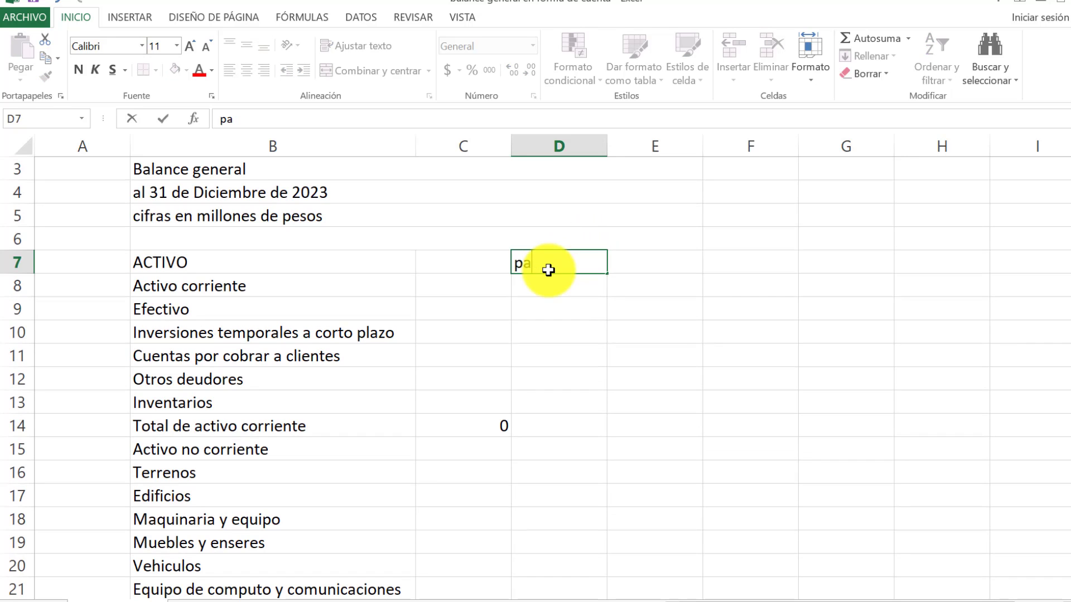
key(BackSpace)
key(BackSpace)
text(PASIVO)
key(Return)
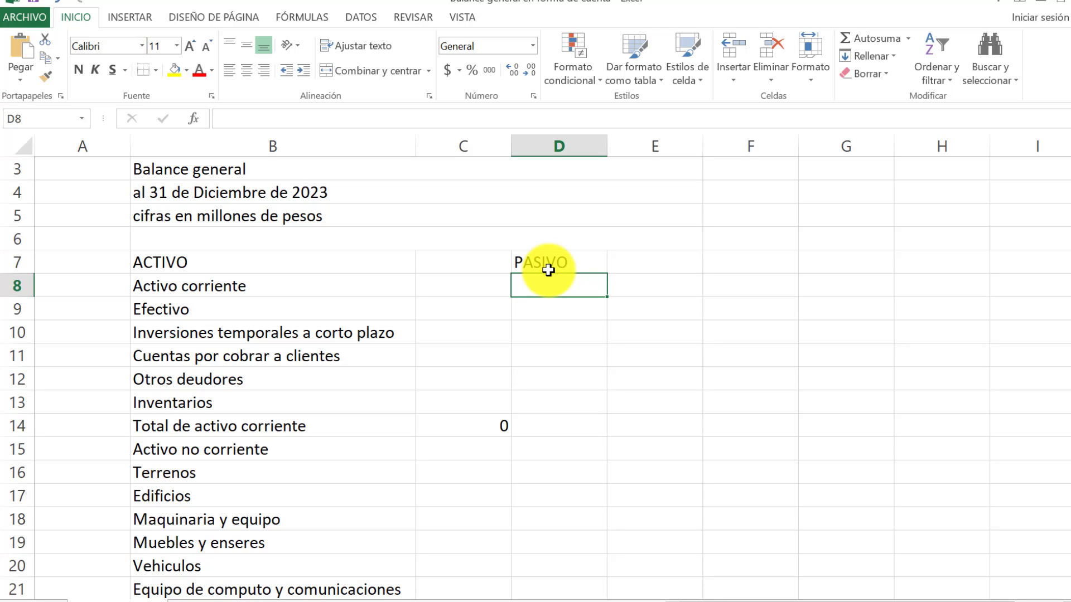
text(P)
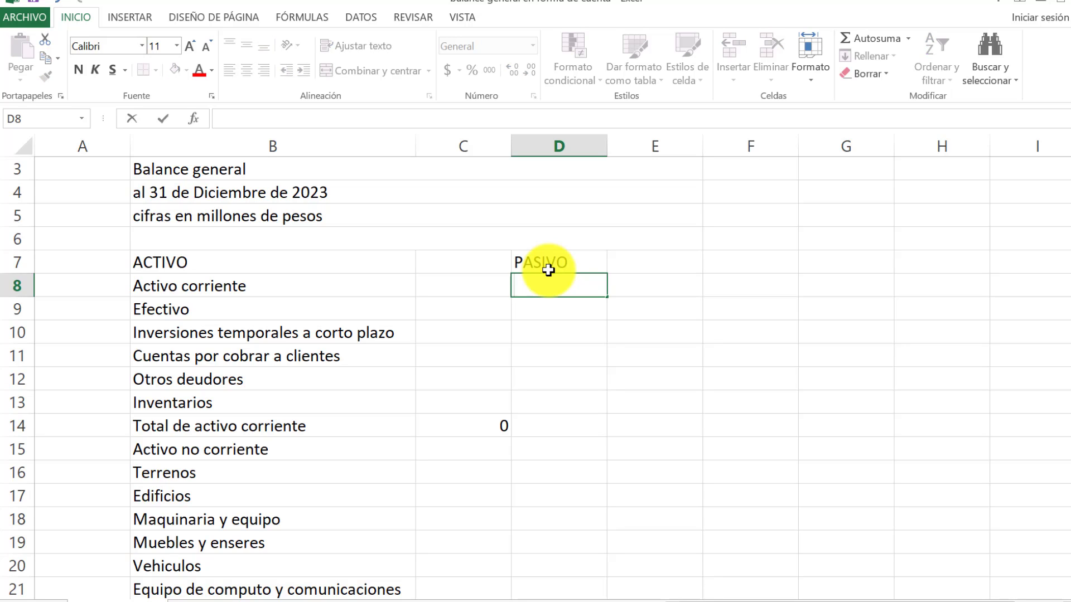
text(asivo corri)
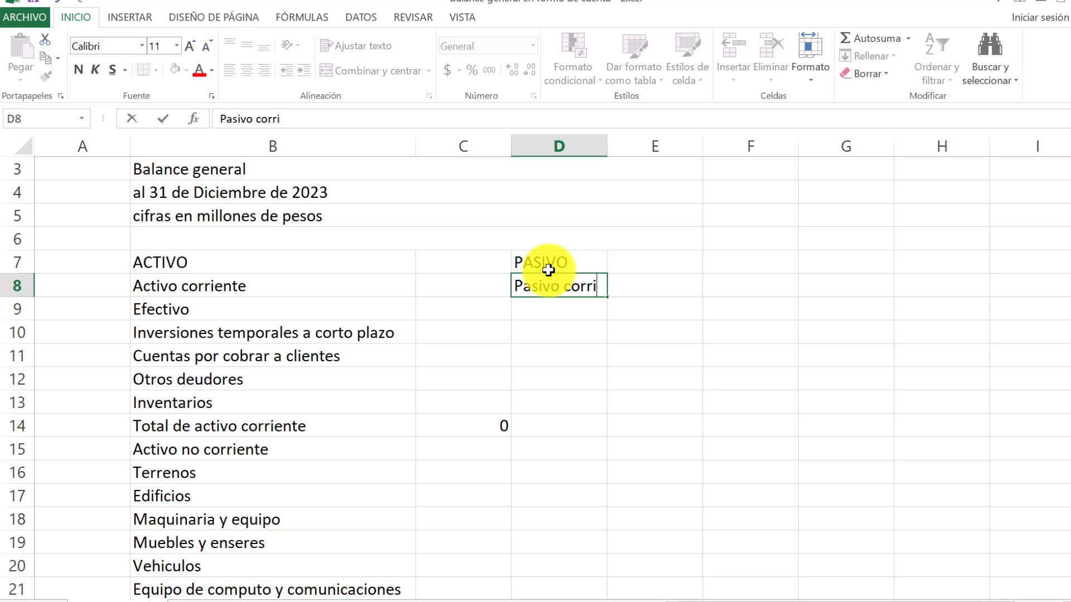
text(ente)
key(Return)
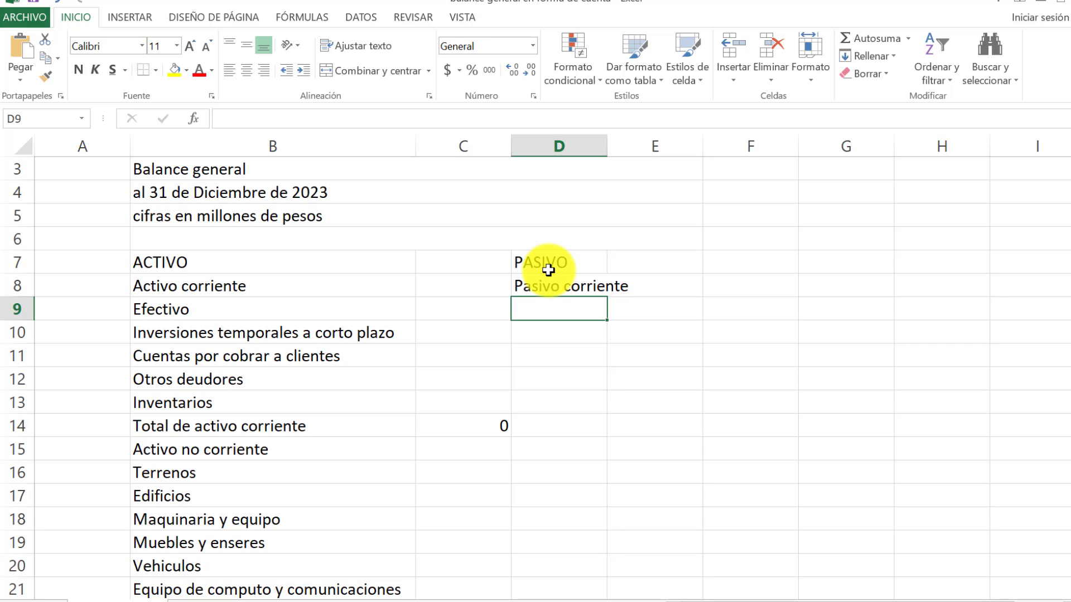
Enter Obligaciones financieras a corto plazo and Cuentas por pagar a proveedores in D9:D10.
text(Obligaciones finan)
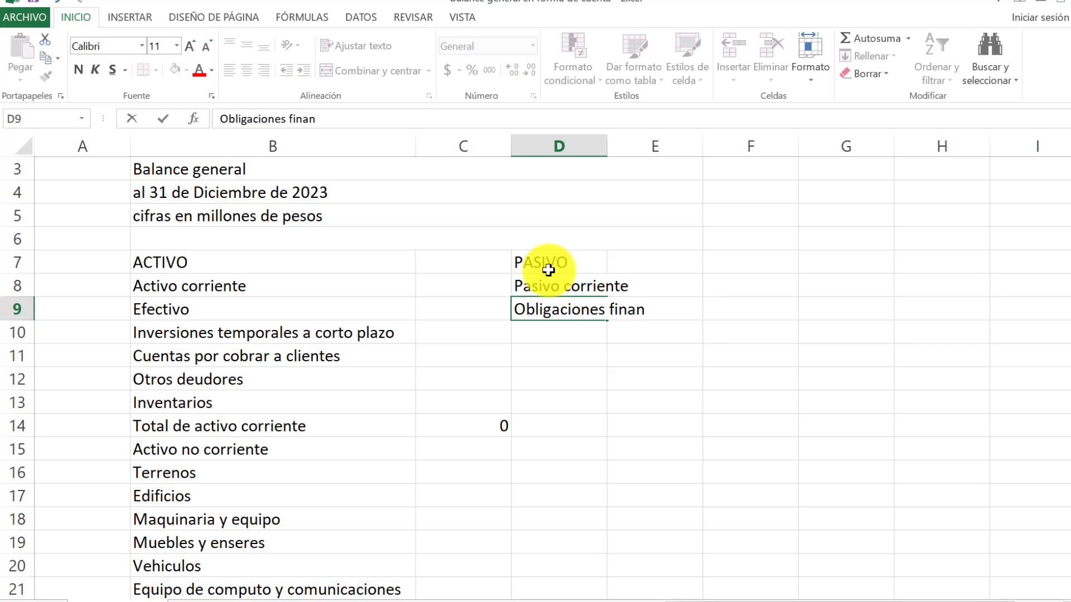
text(cieras a corto plazo)
key(Return)
text(cuentas por)
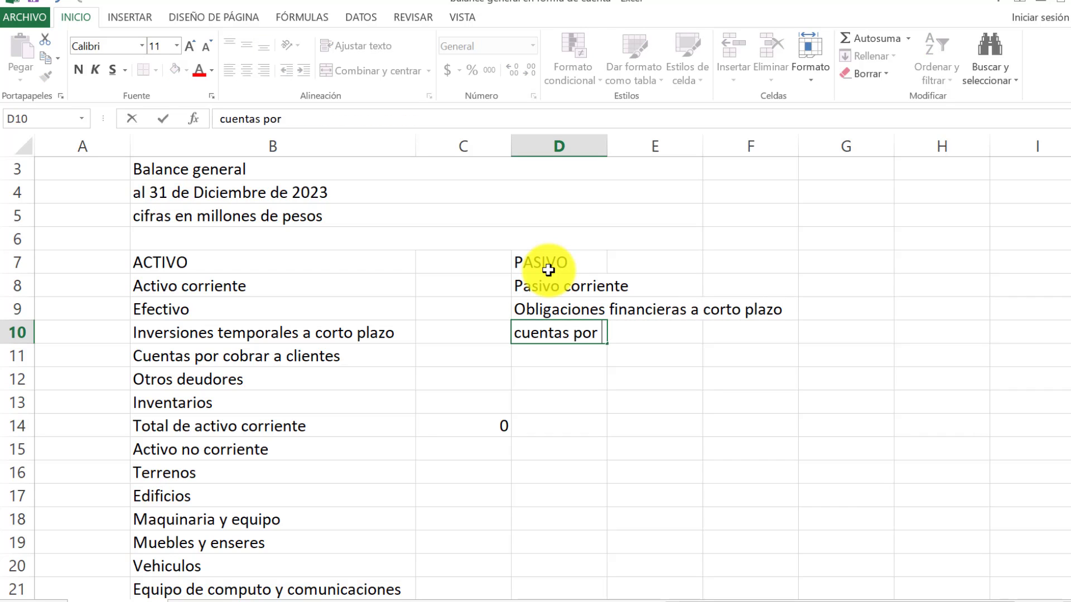
key(Escape)
text(Cuentas por pagar a proveedo)
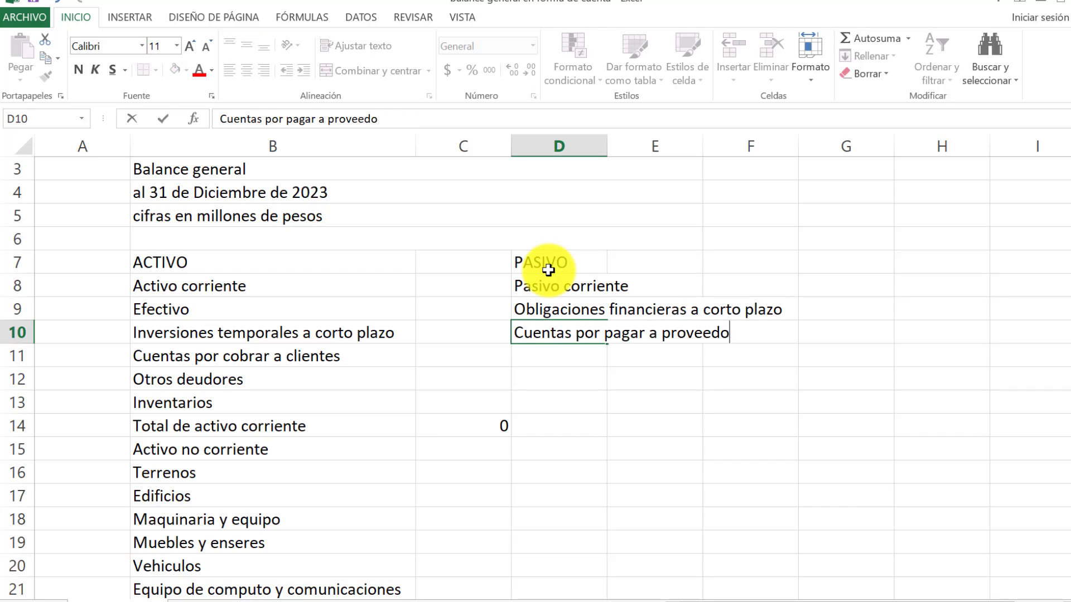
text(res)
key(Return)
Add Dividendos por pagar, Impuestos por pagar and Acreedores varios, autofit column D, and type Total de pasivo corriente.
text(Dividendos por pagar)
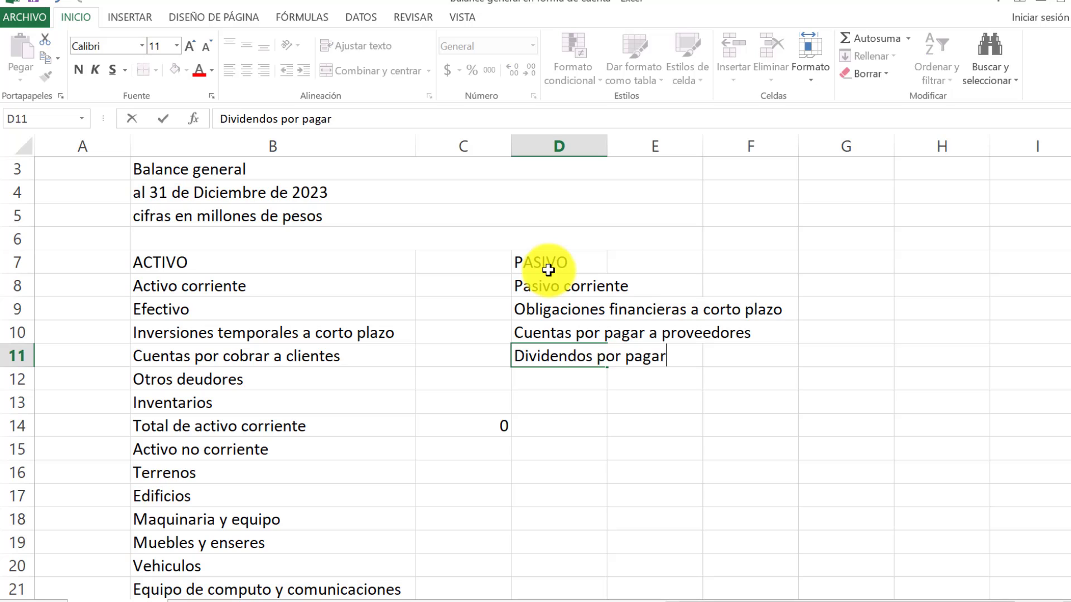
key(Return)
text(Impuestos por pagar)
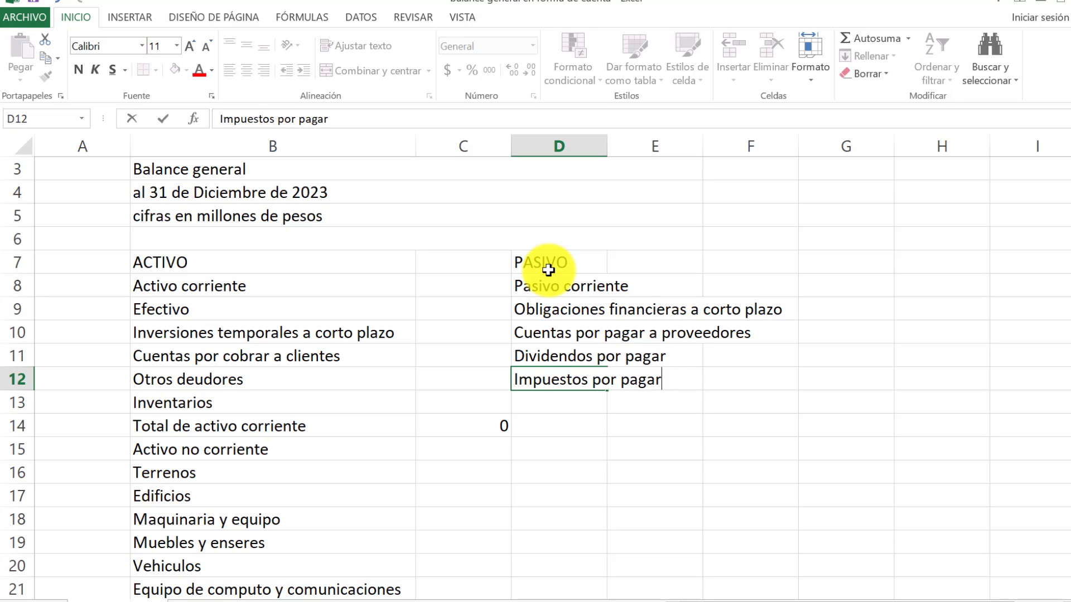
key(Return)
text(Acreedores v)
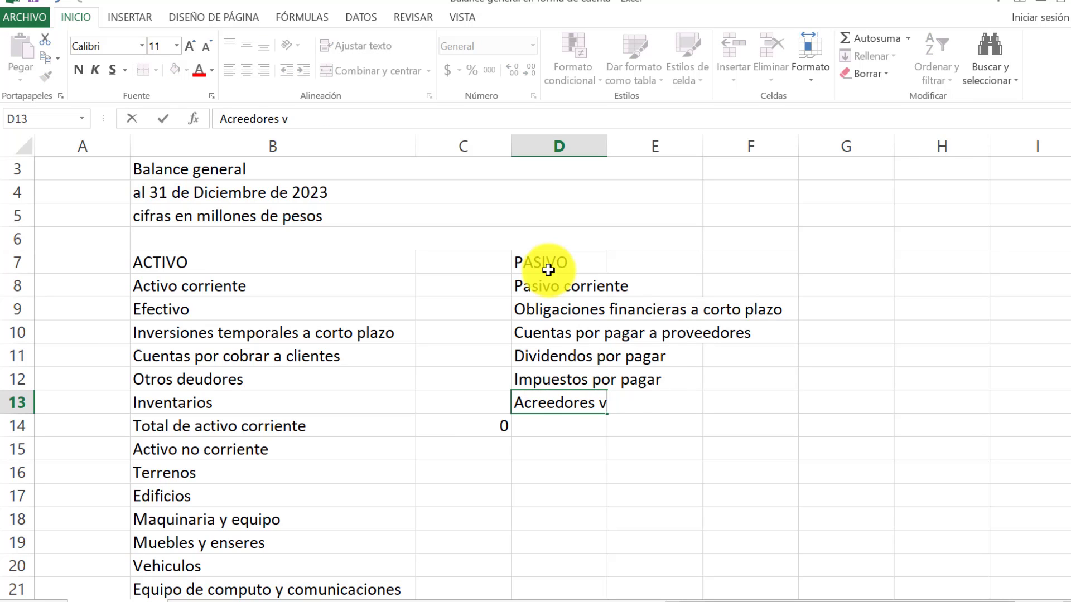
text(arios)
key(Return)
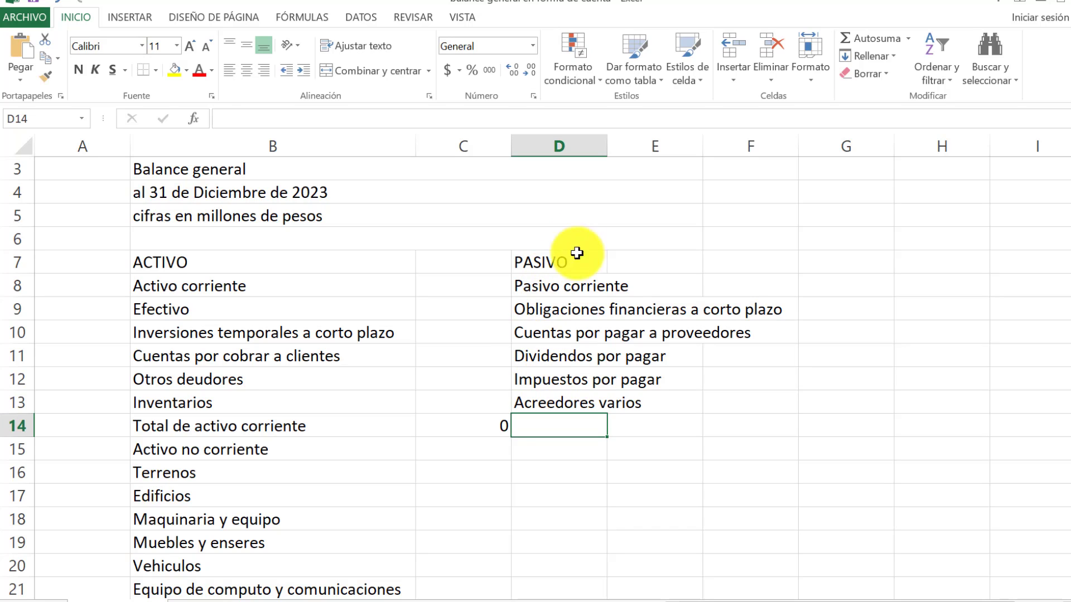
double_click(608, 147)
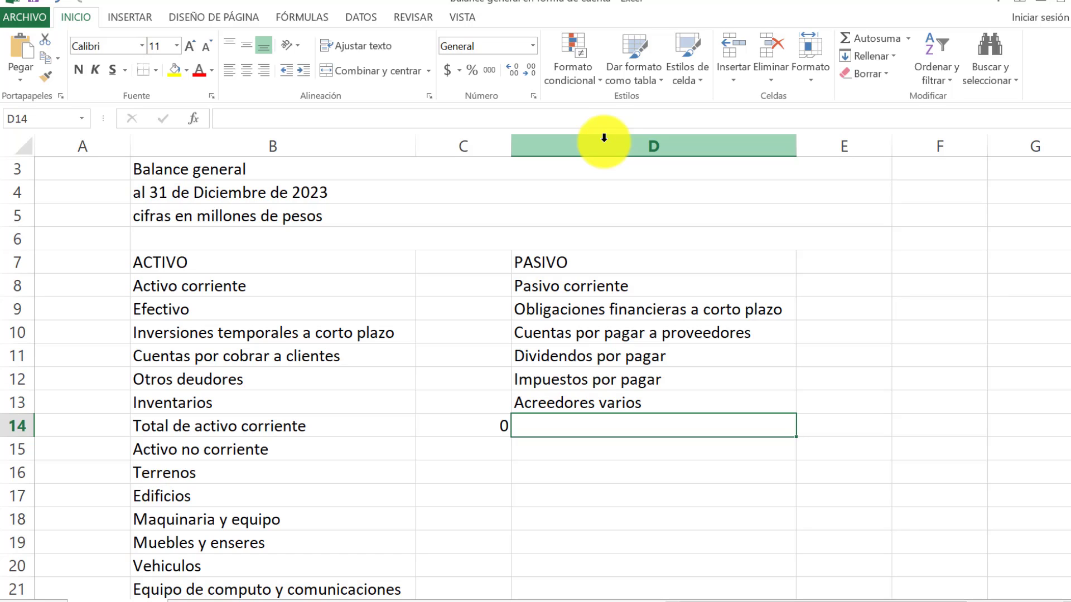
text(Total de pa)
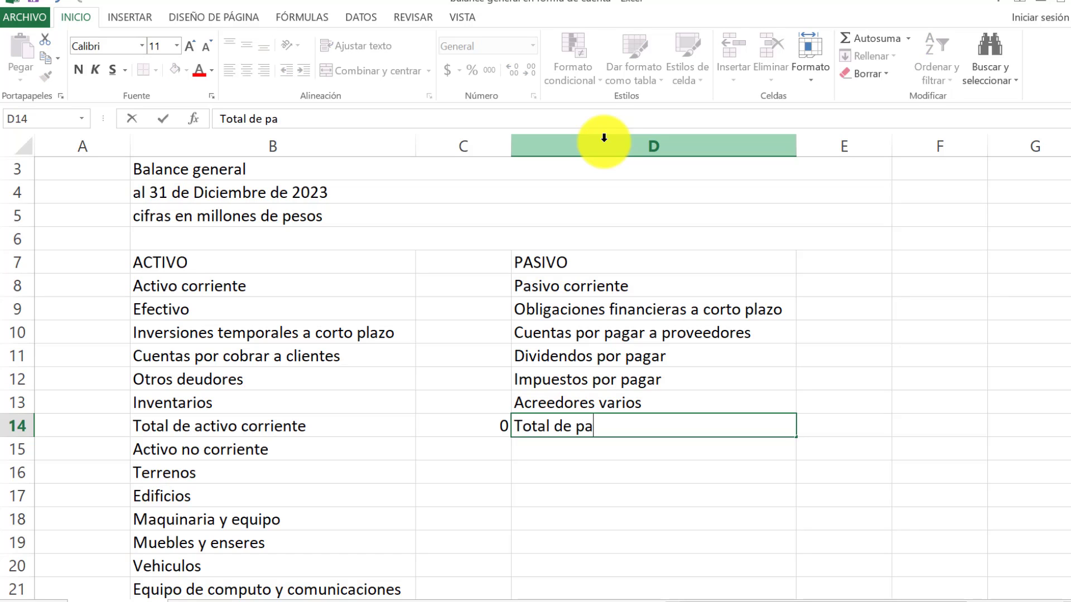
text(sivo corriente)
Enter =SUMA(E9:E13) in E14 to total the current liabilities.
click(858, 431)
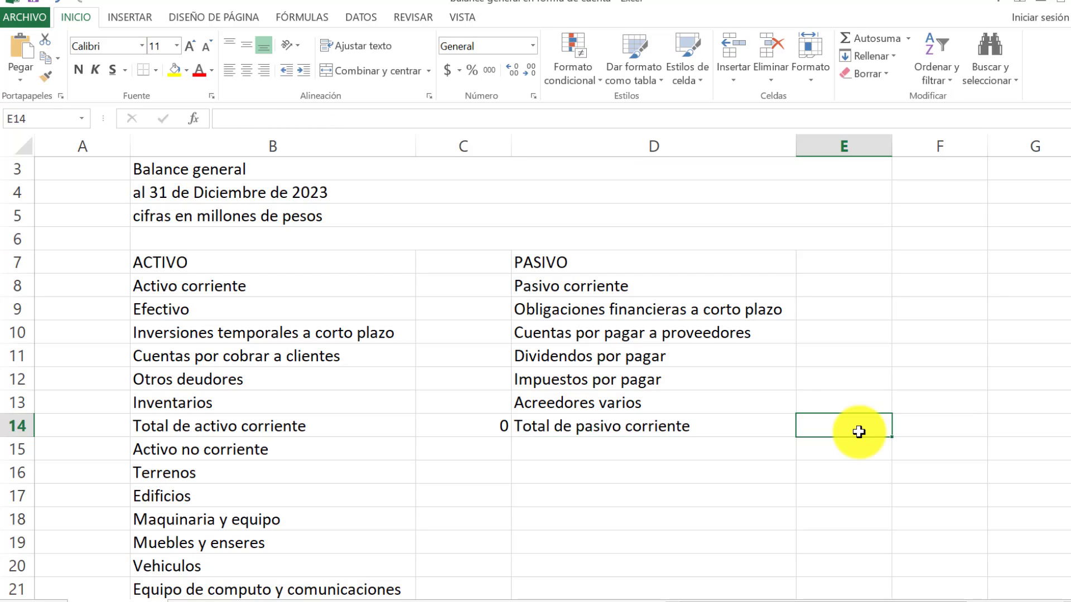
text(=su)
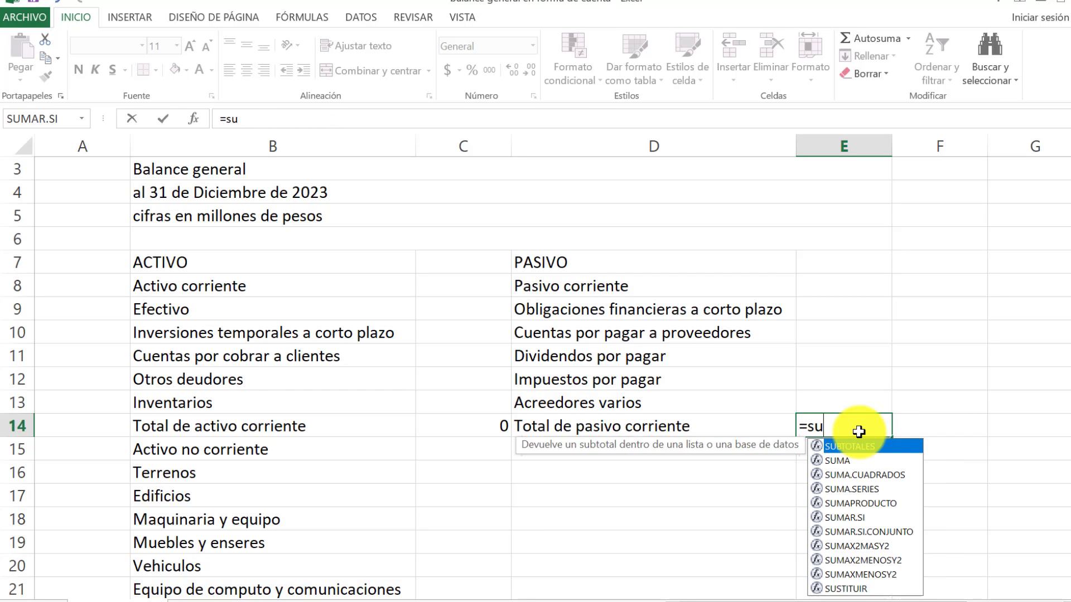
text(m)
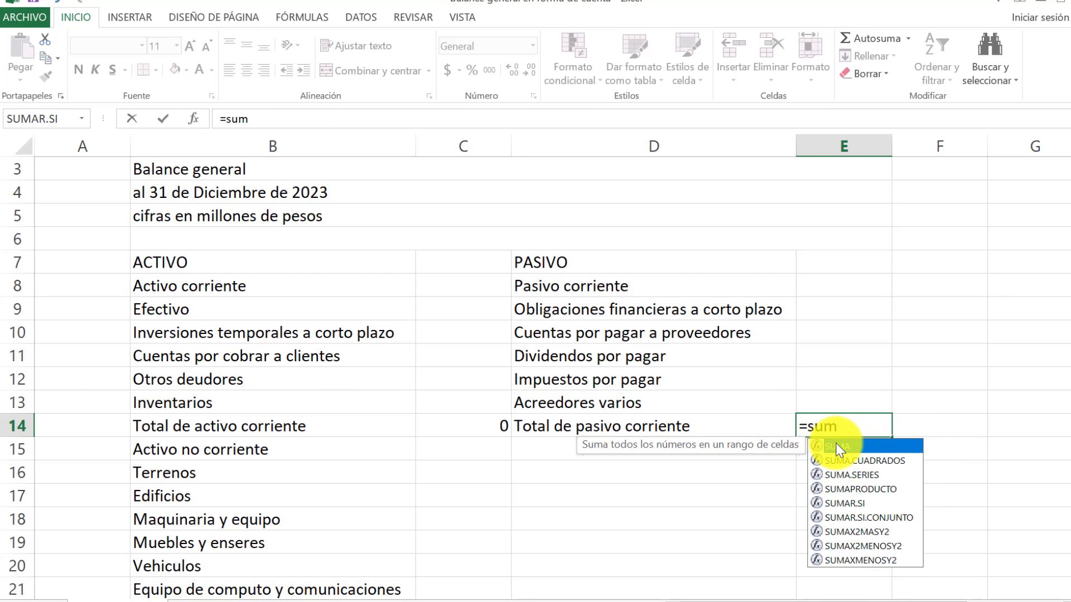
double_click(836, 446)
drag(842, 307, 835, 402)
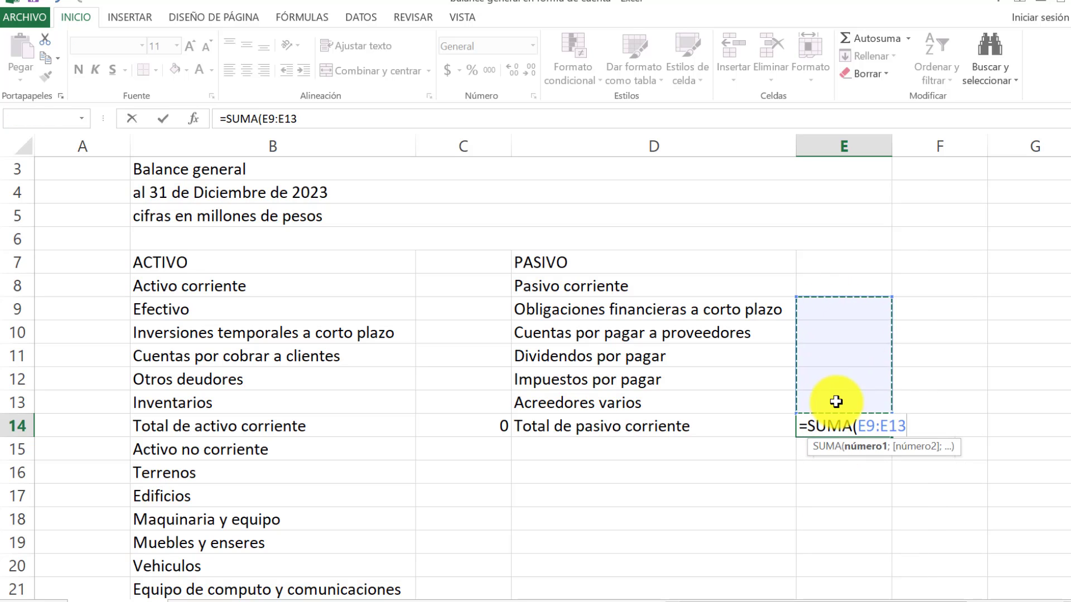
key(Return)
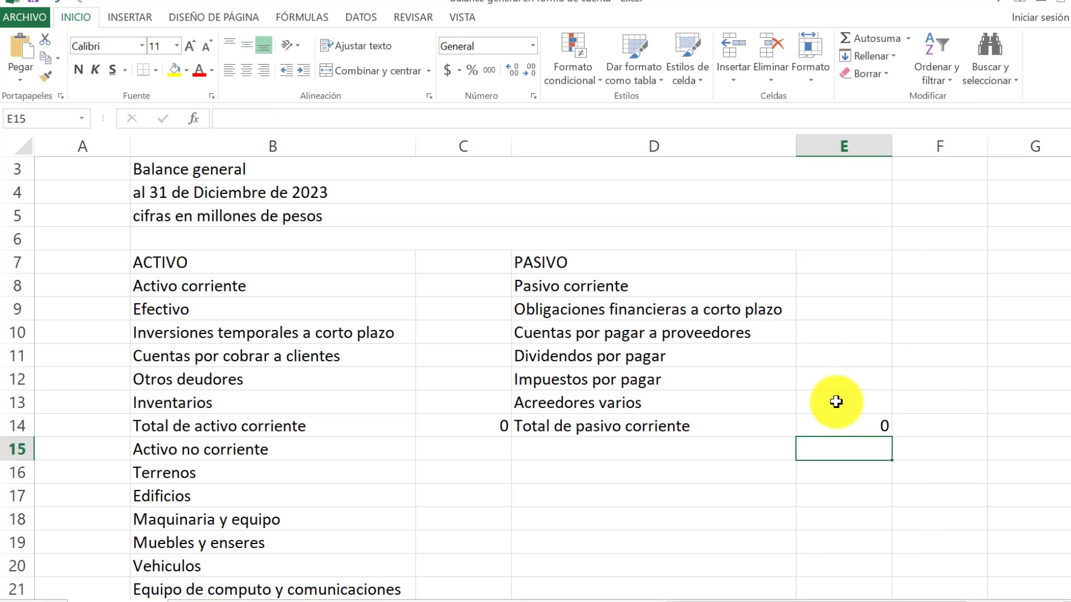
Type the Pasivo no corriente label in D15.
click(575, 453)
text(P)
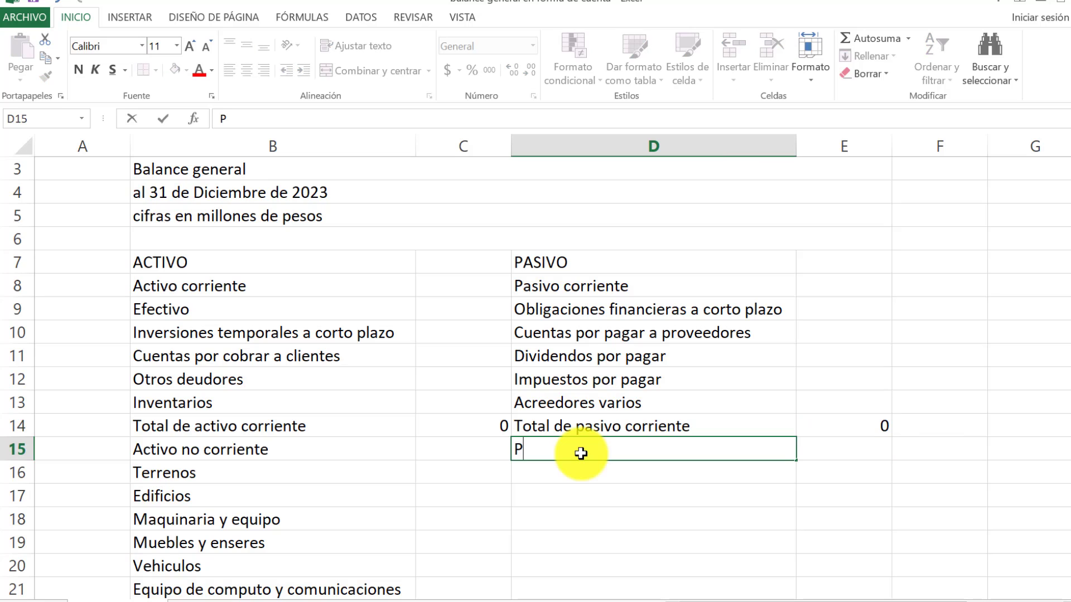
text(asivo n)
text(o corriente)
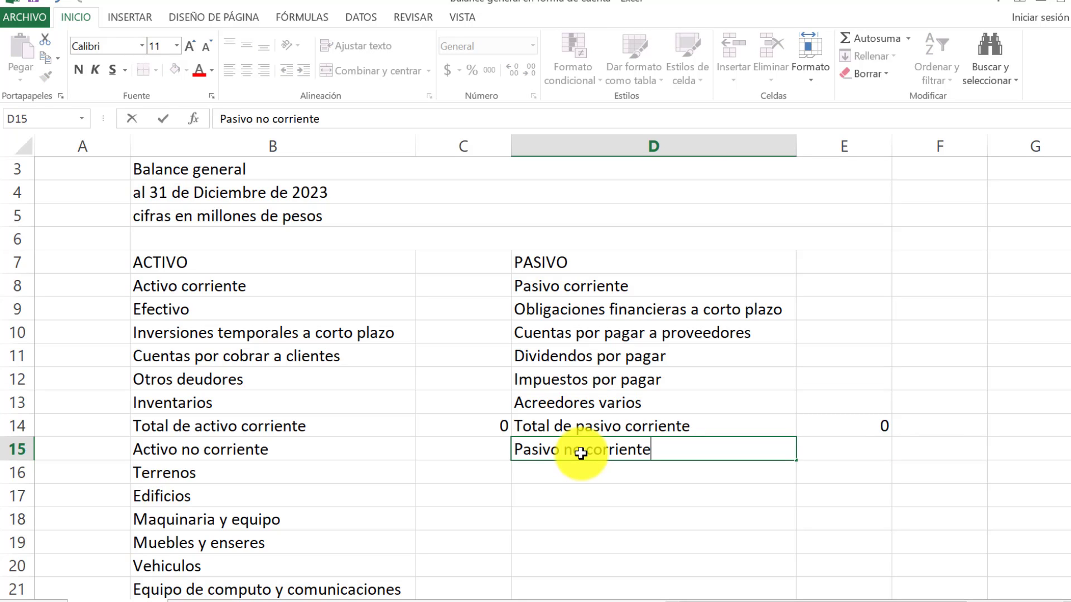
key(Return)
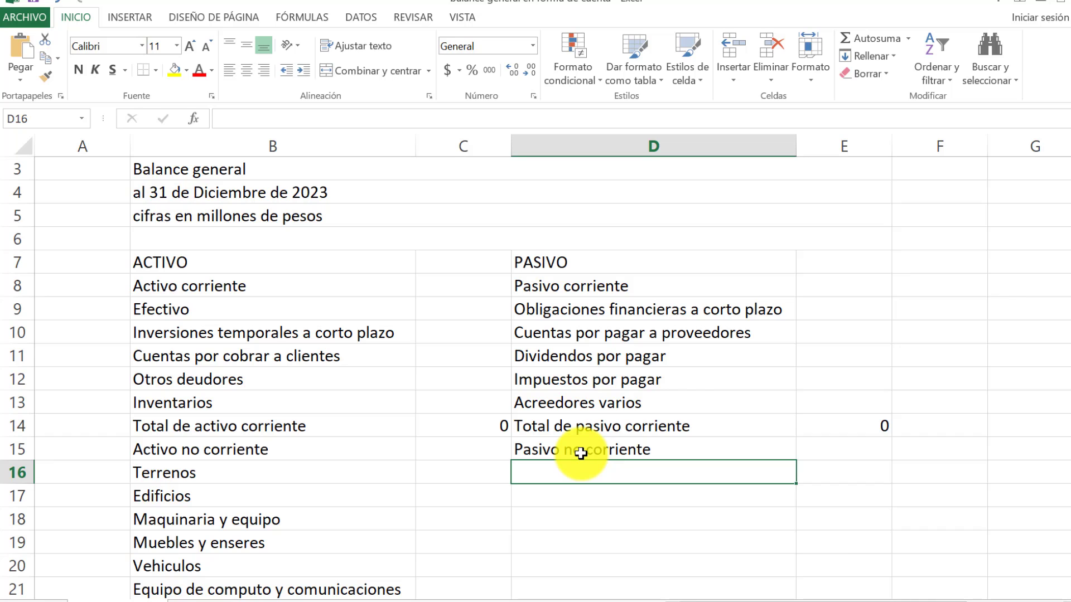
List Obligaciones financieras a largo plazo, Prestamos a socios and Otros pasivos a largo plazo in D16:D18.
text(Obli)
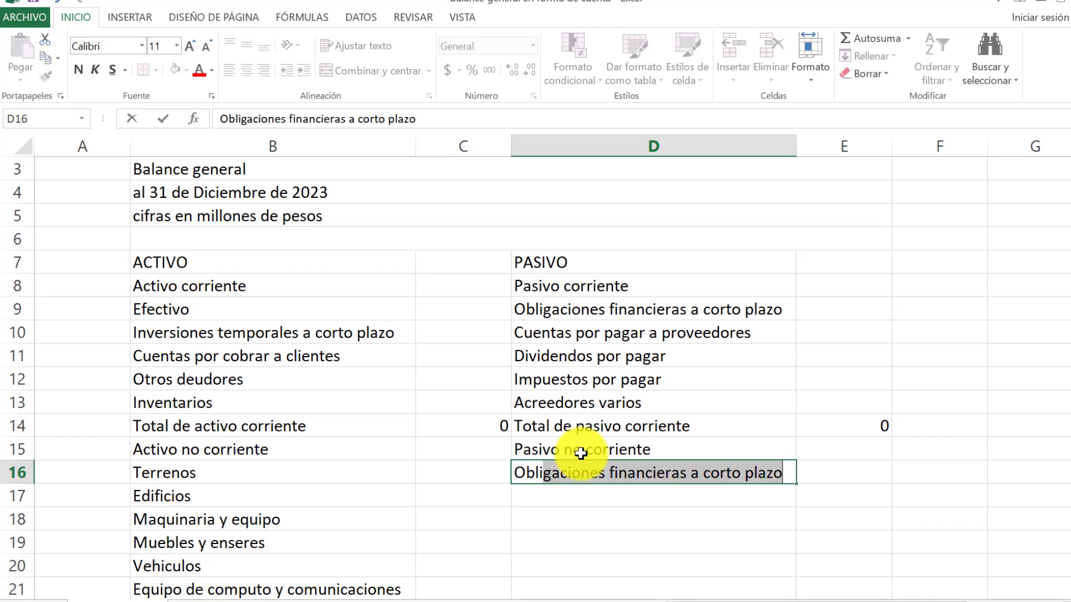
text(gaciones financieras a la)
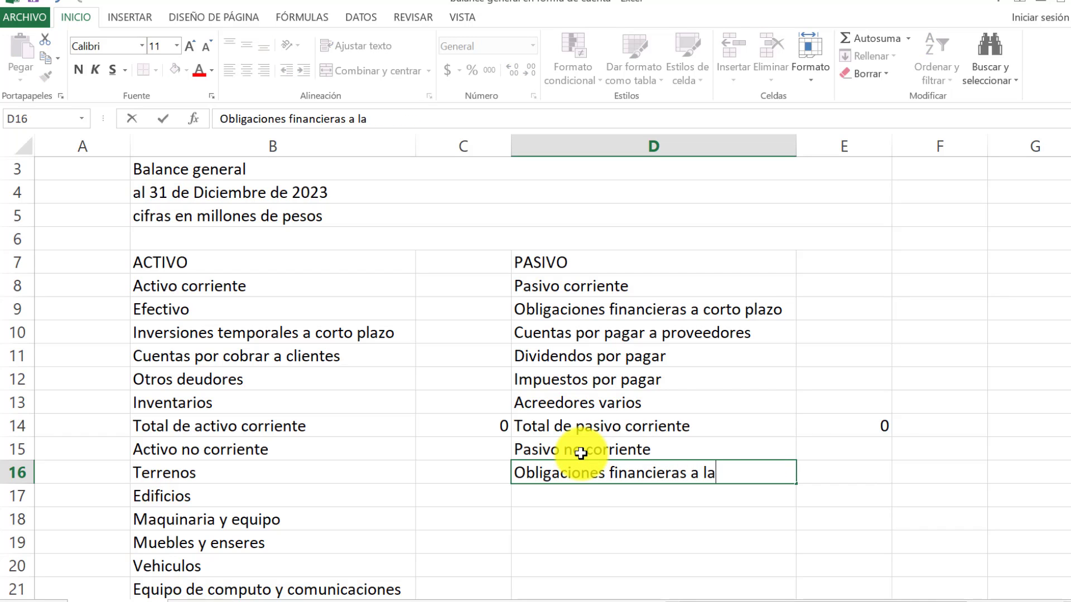
text(rgo plazo)
key(Return)
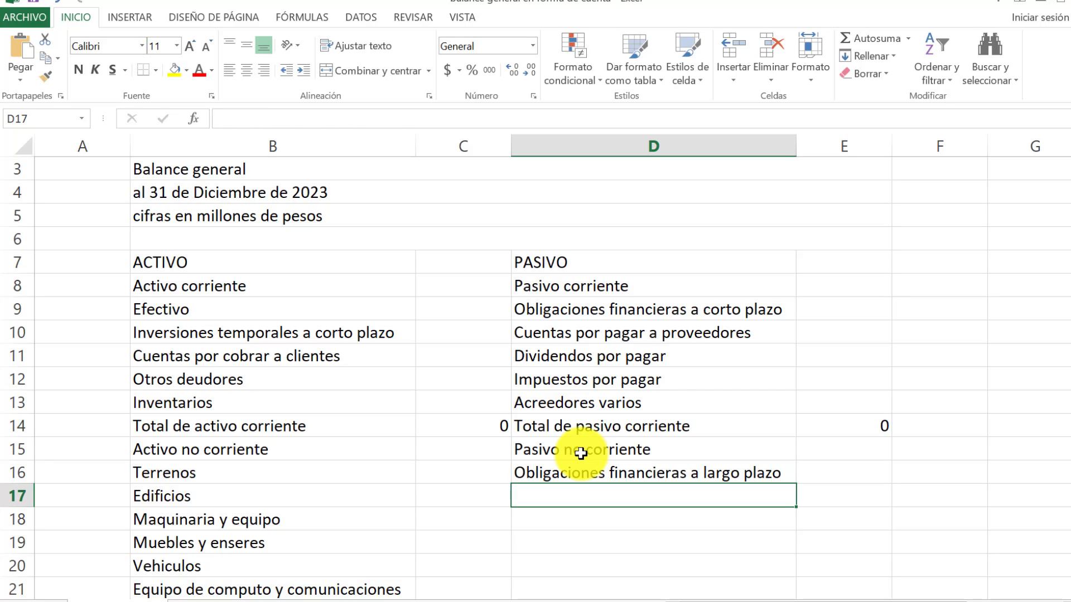
text(Prestamos a socios)
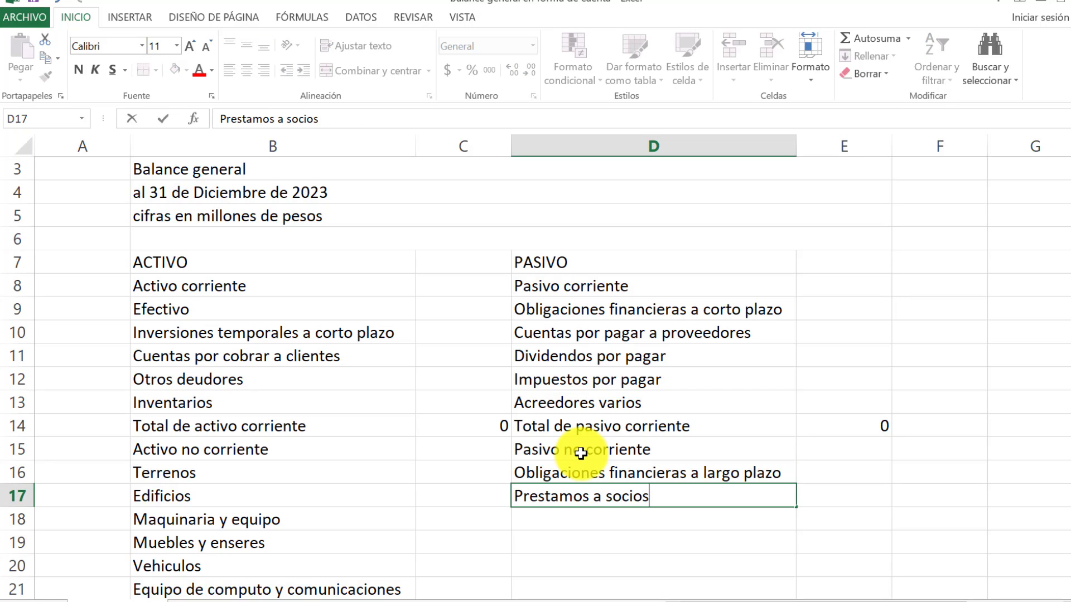
key(Return)
text(Otros pasivo)
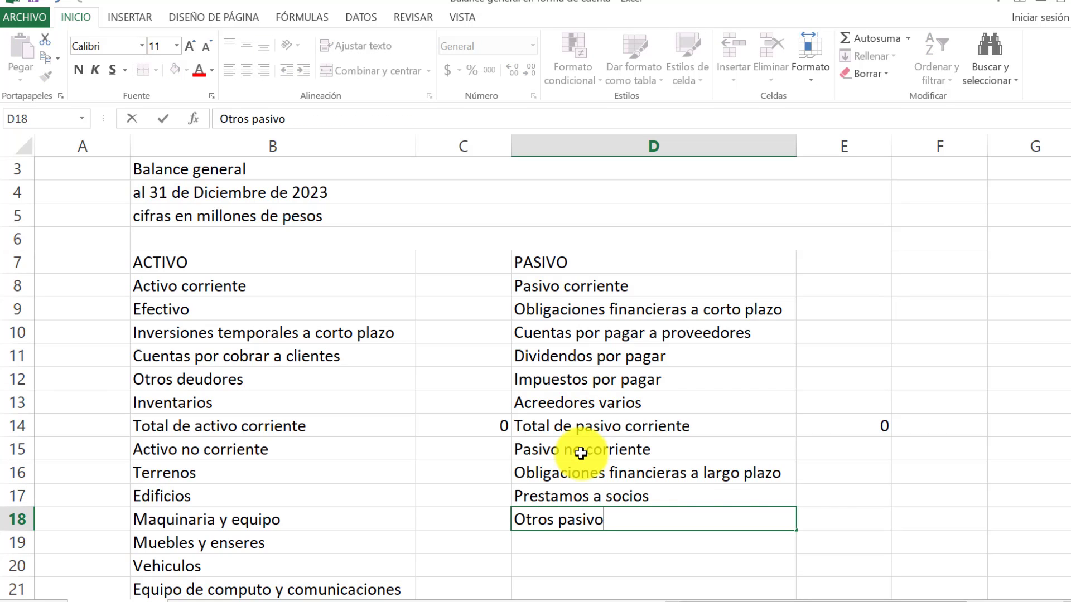
text(s a largo plazo)
key(Return)
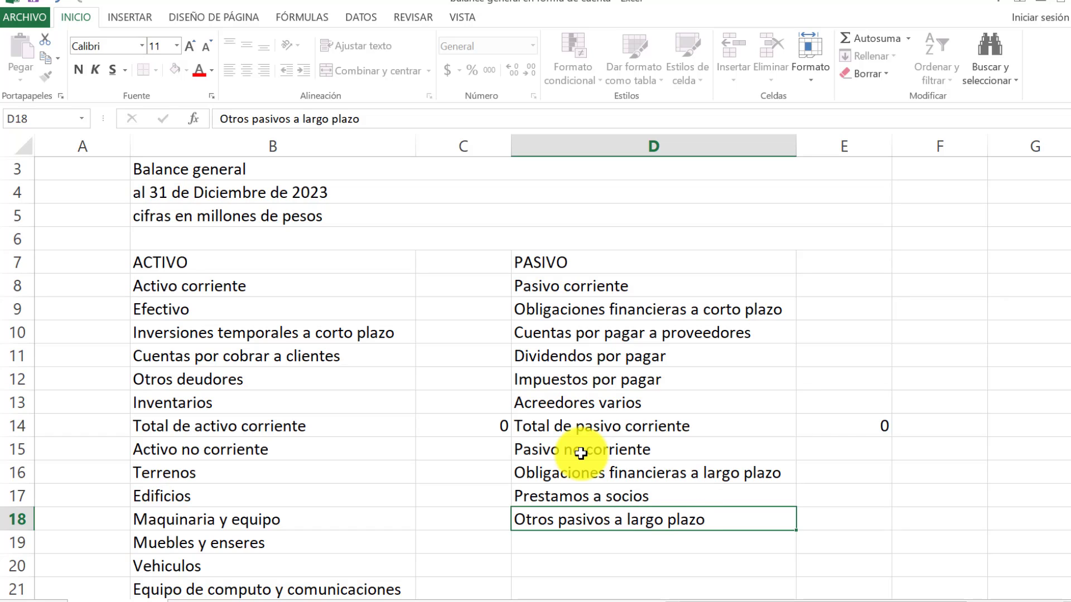
key(Return)
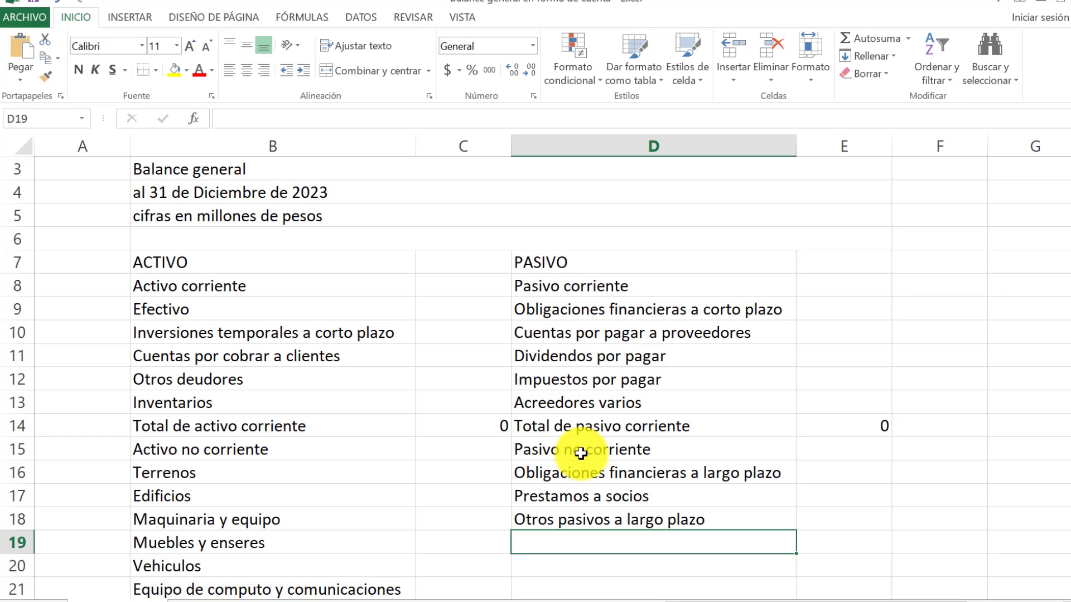
Label D19 Total de pasivo no corriente and enter =SUMA(E16:E18) in E19.
text(Total de )
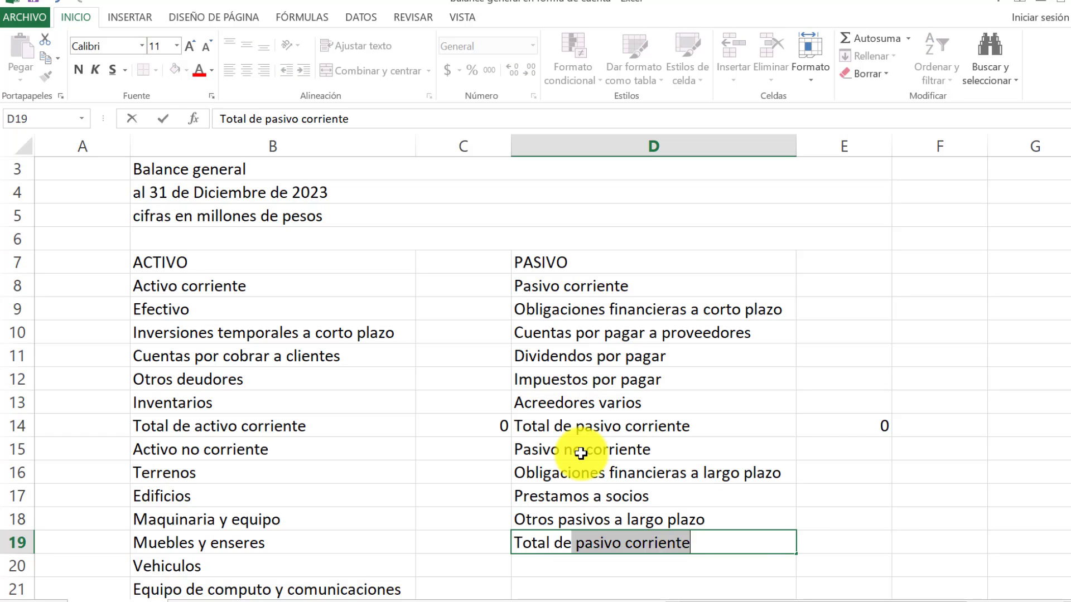
text(pasivo no corriente)
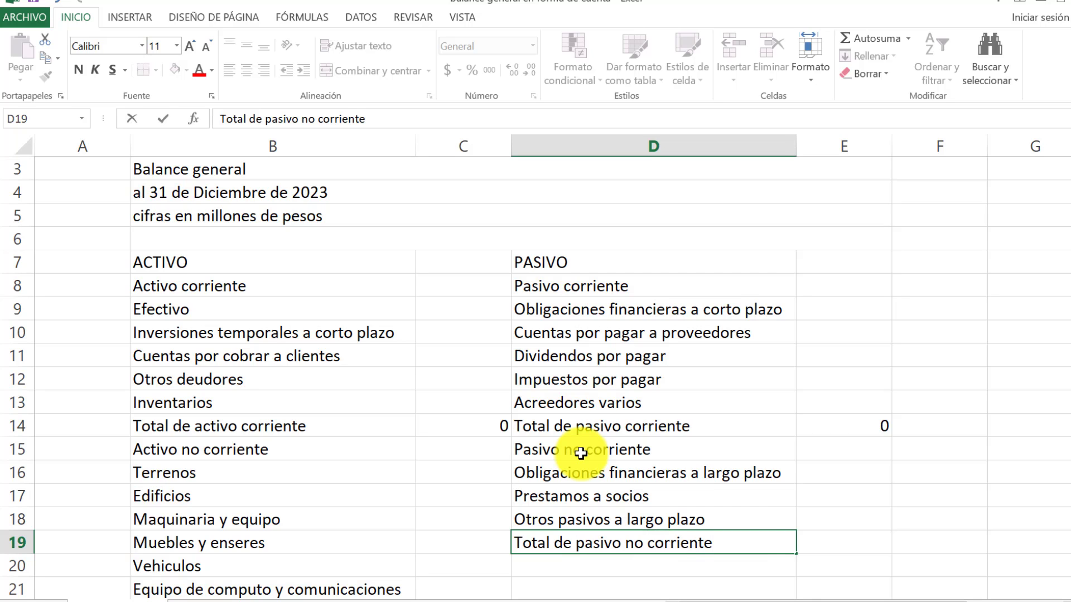
key(Tab)
key(Tab)
key(Left)
text(=suma)
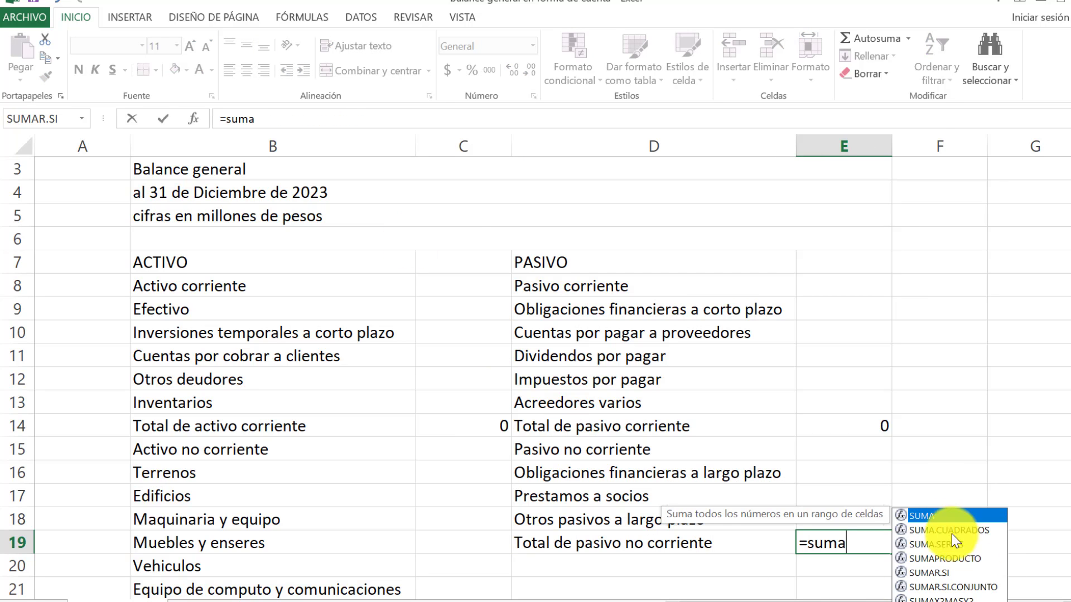
double_click(937, 510)
drag(843, 463, 864, 521)
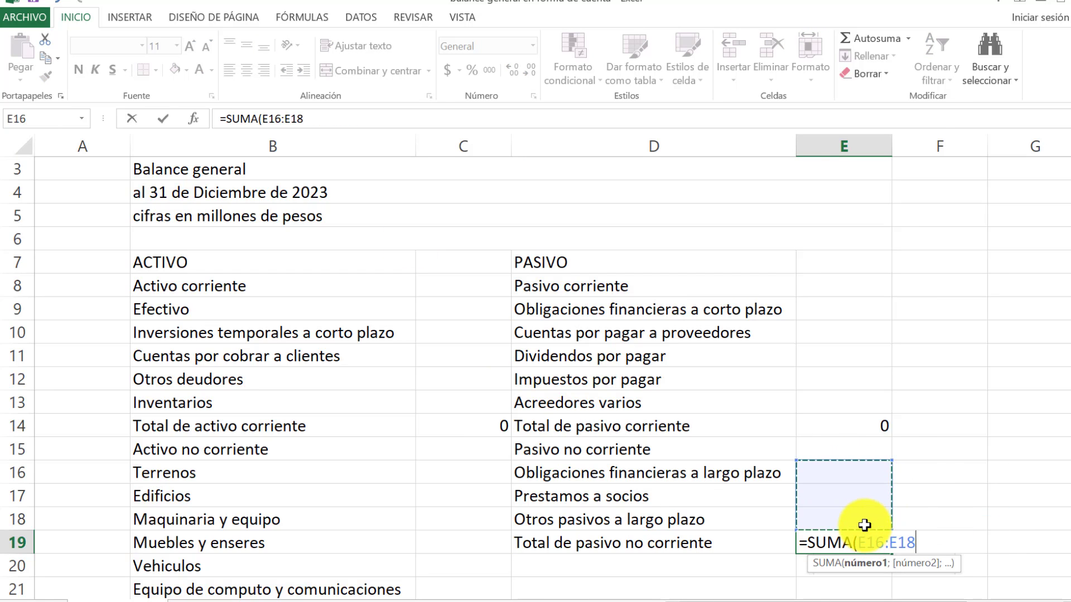
key(Return)
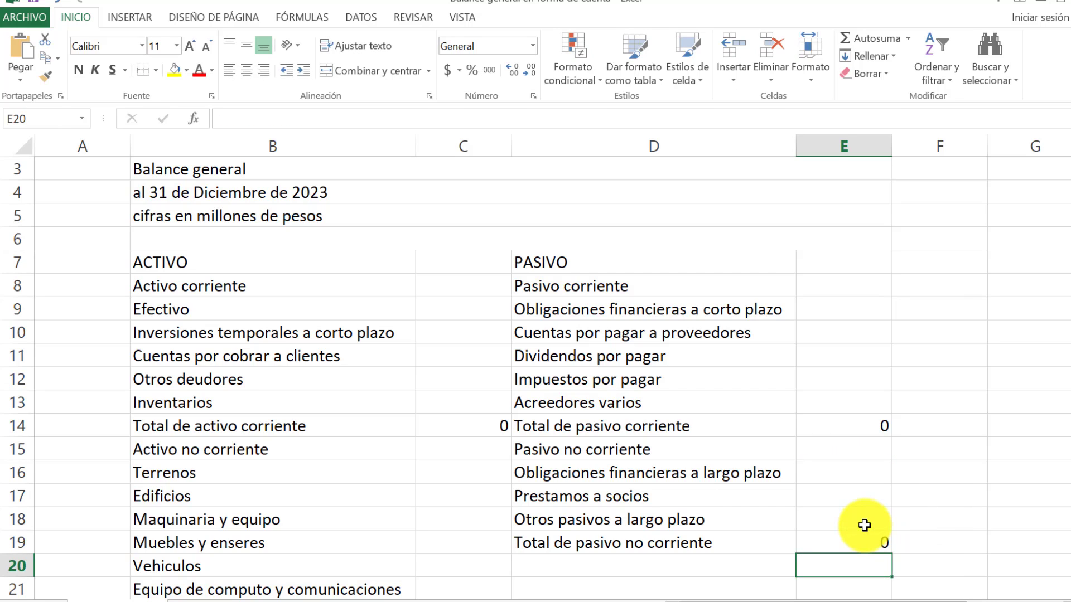
Enter the PATRIMONIO heading in D20, fixing a typo along the way.
scroll(686, 434, down, 3)
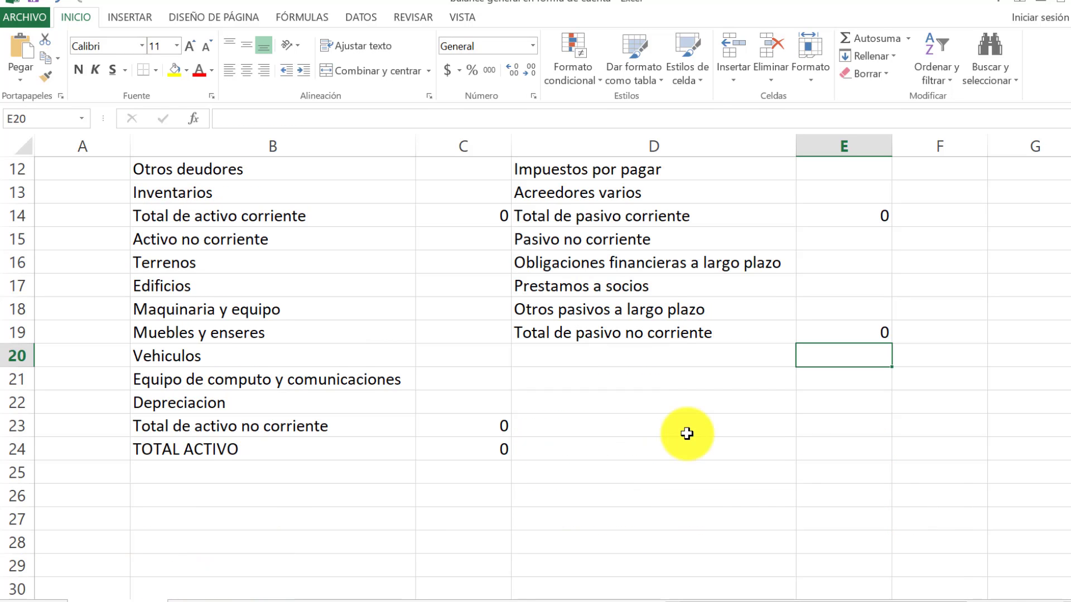
click(547, 355)
text(PA)
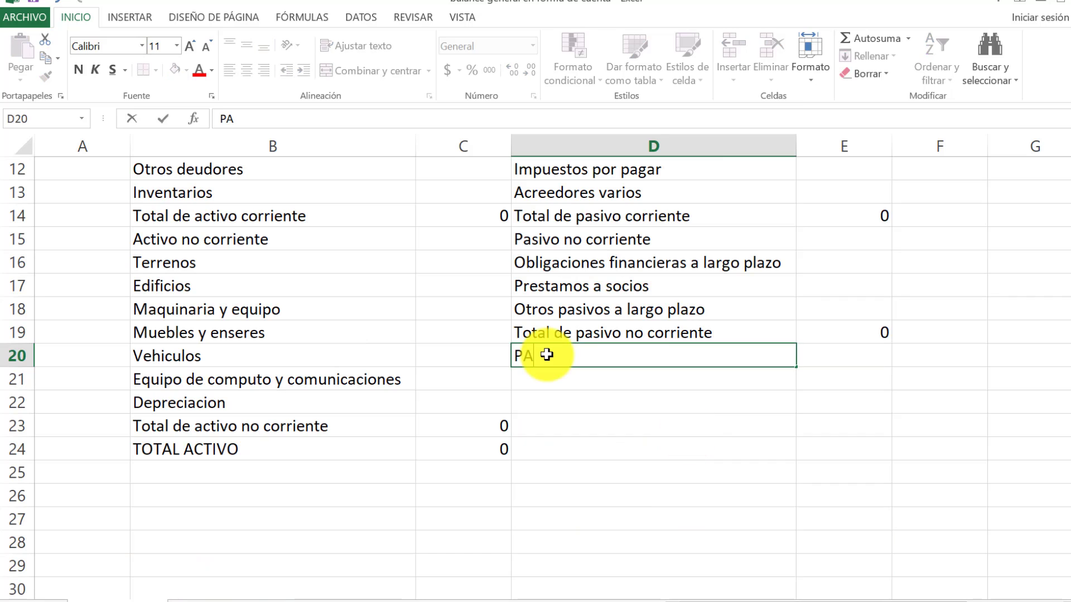
text(TRIMONO)
key(BackSpace)
text(IO)
key(Return)
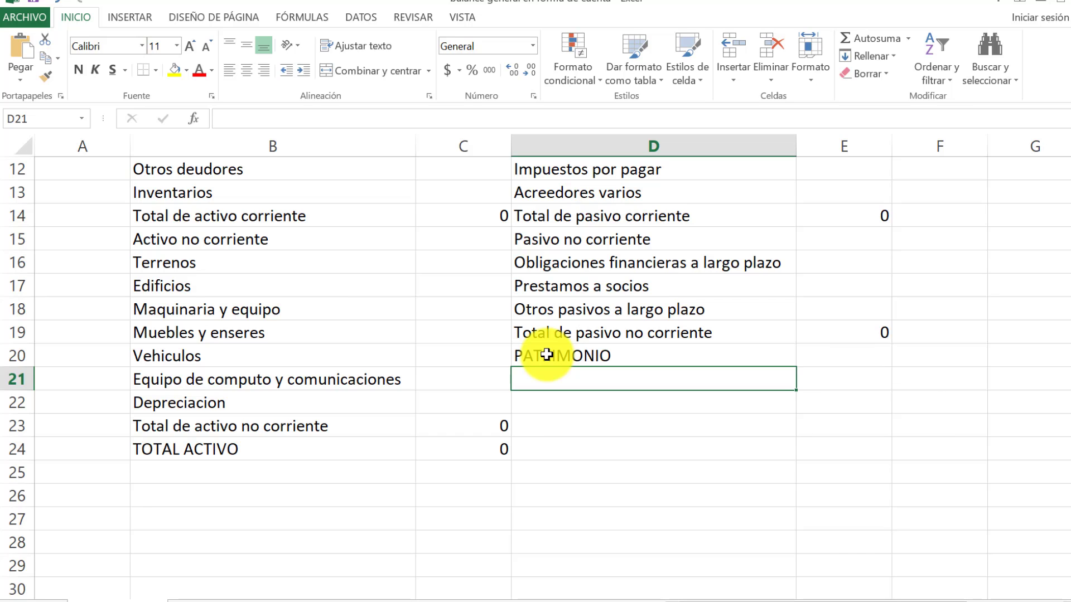
Enter Capital, Reserva legal and Otras reservas in D21:D23.
text(Capital)
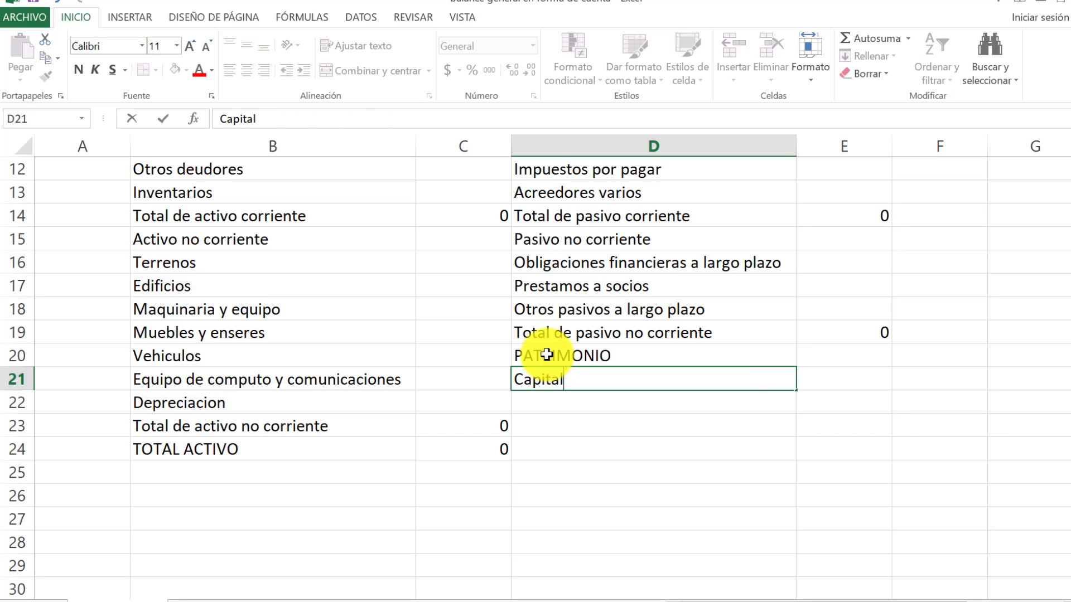
key(Return)
text(Reserva legal)
key(Return)
text(O)
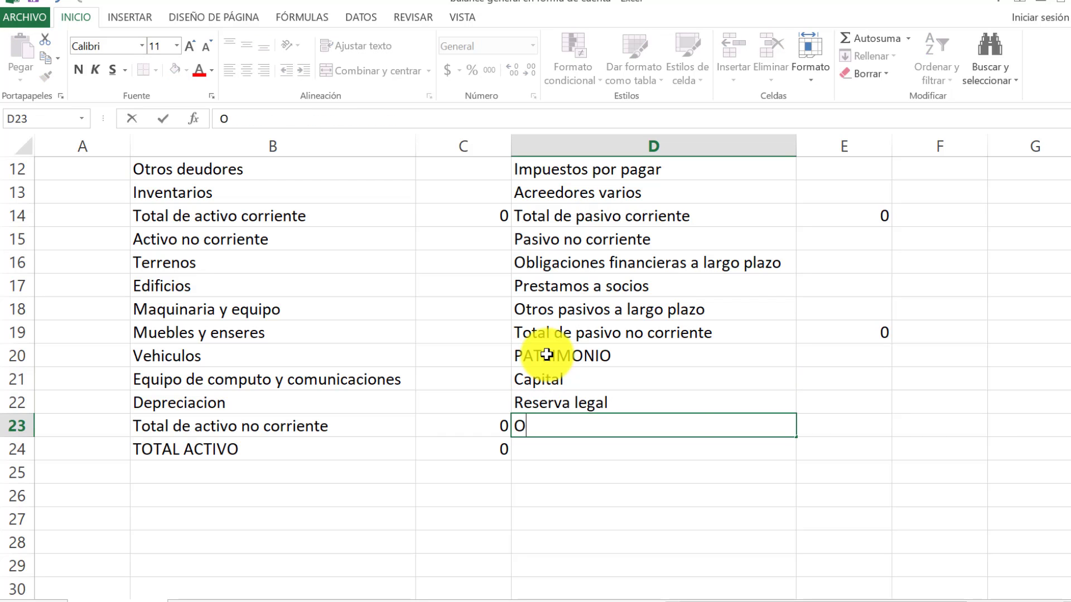
text(tras reservc)
key(BackSpace)
text(as)
key(Return)
Add Revalorizacion del patrimonio, Utilidades por distribuir de ejercicios anteriores, Utilidad o perdida del ejercicio and Valorizacion.
text(Reval)
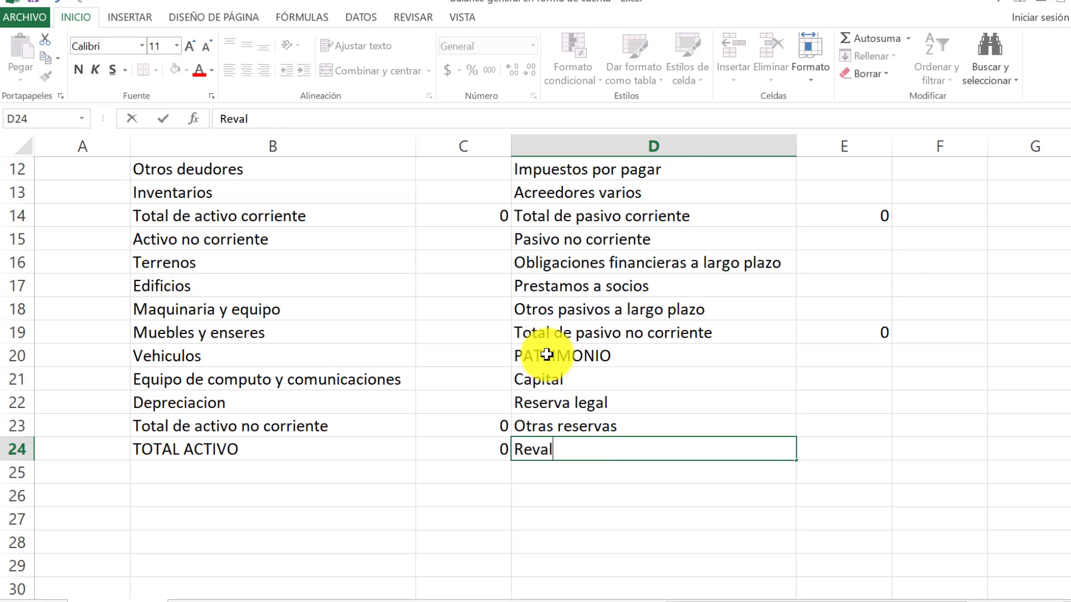
text(orizacion del patrimonio)
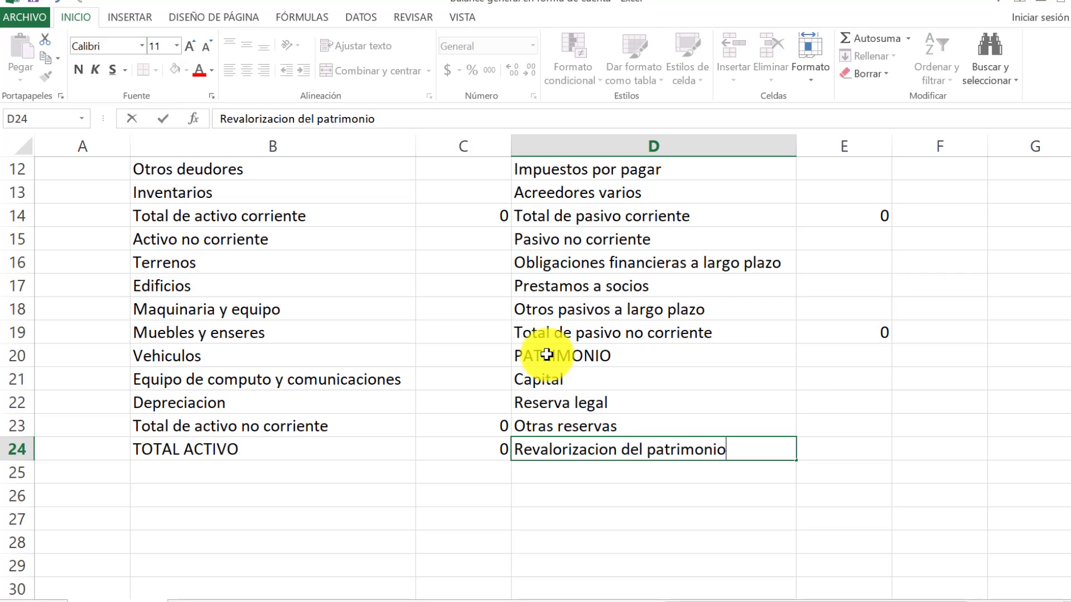
key(Return)
text(Utilidades por distr)
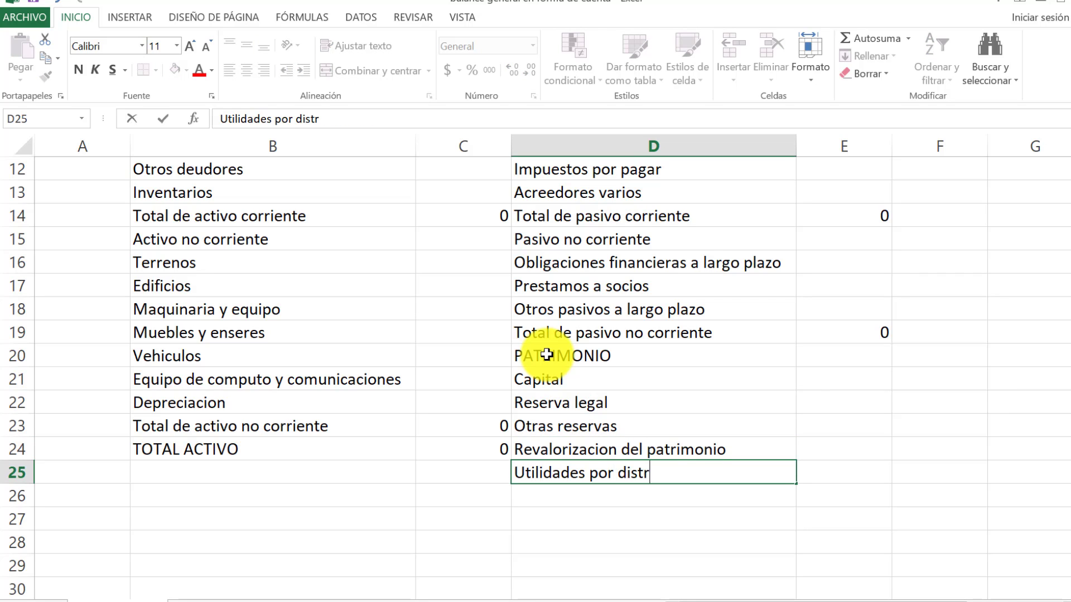
text(ibuir de ejercicios anteriores)
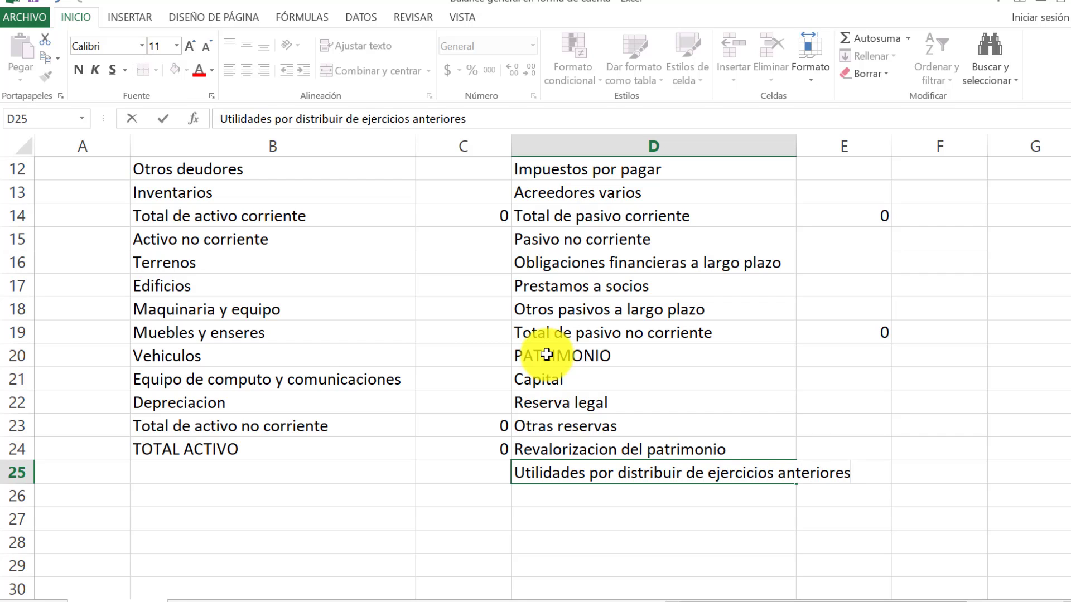
key(Return)
text(Utilidad o p)
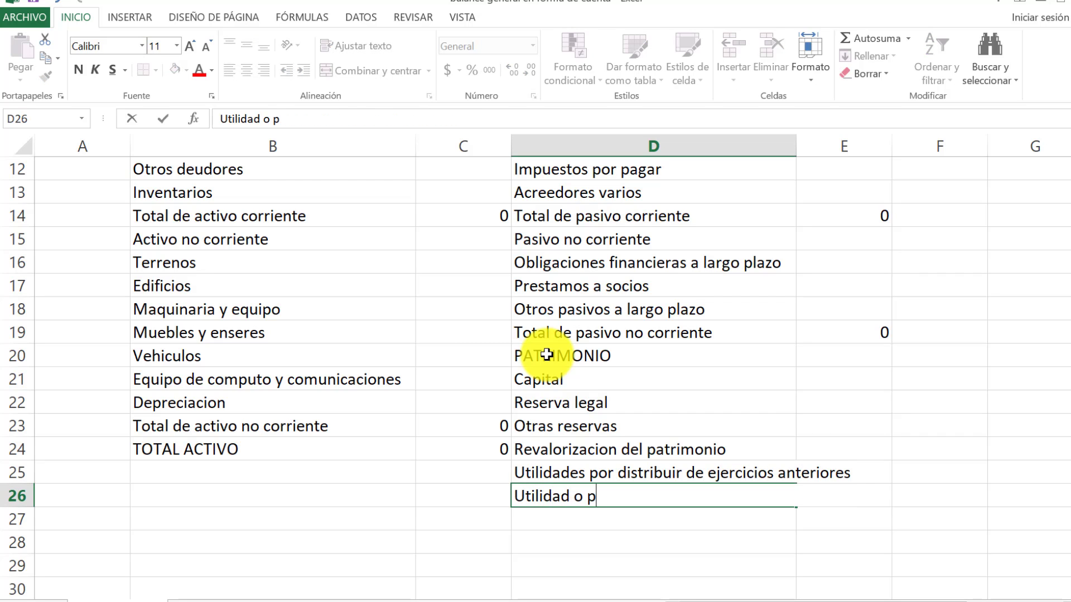
text(erdida del ejercicio)
key(Return)
text(V)
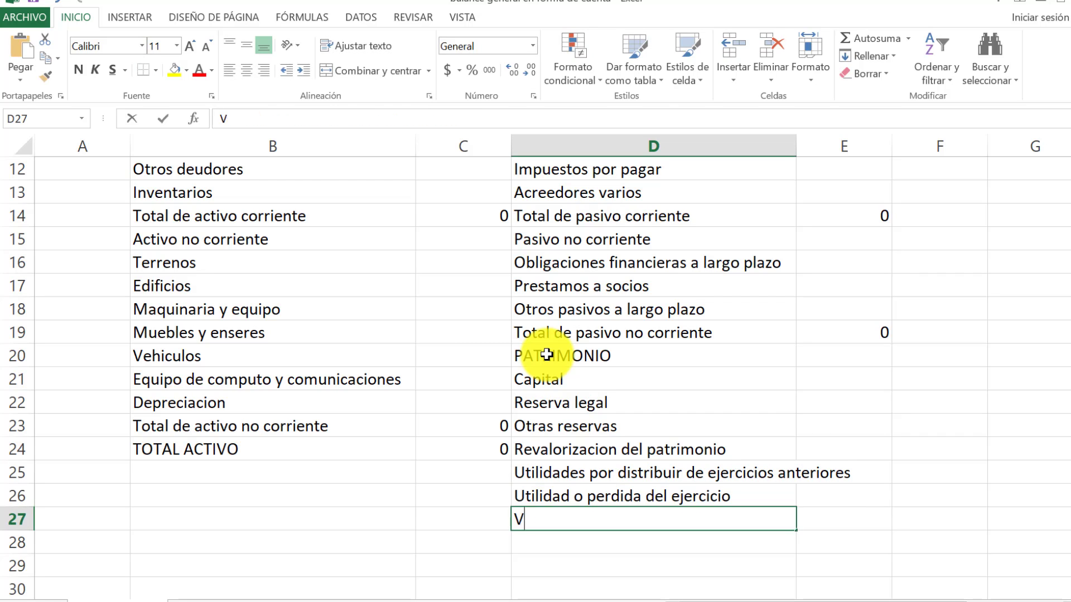
text(alorizaciones)
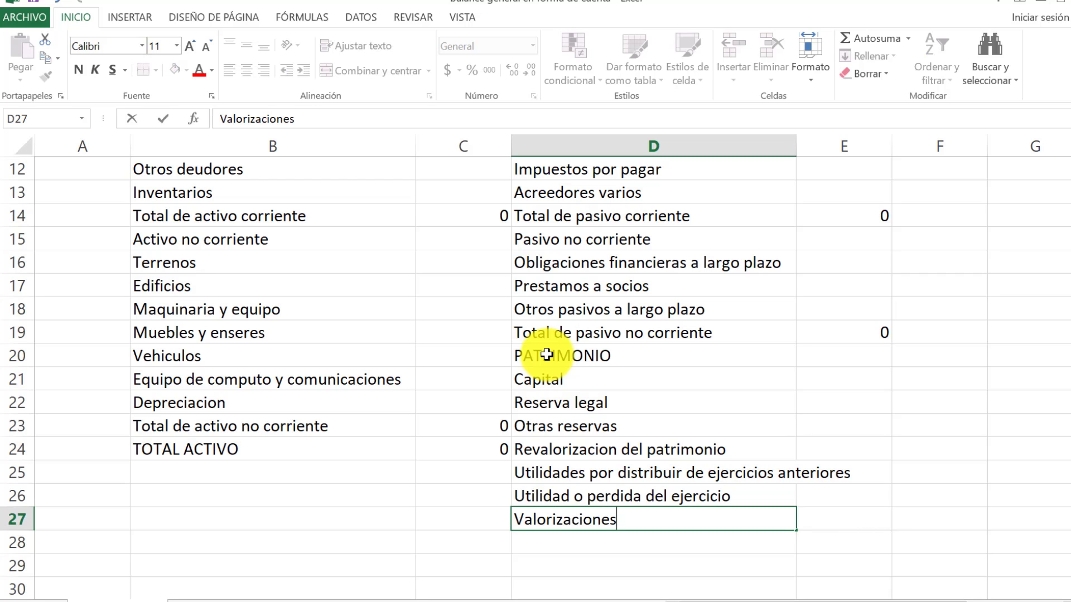
key(Return)
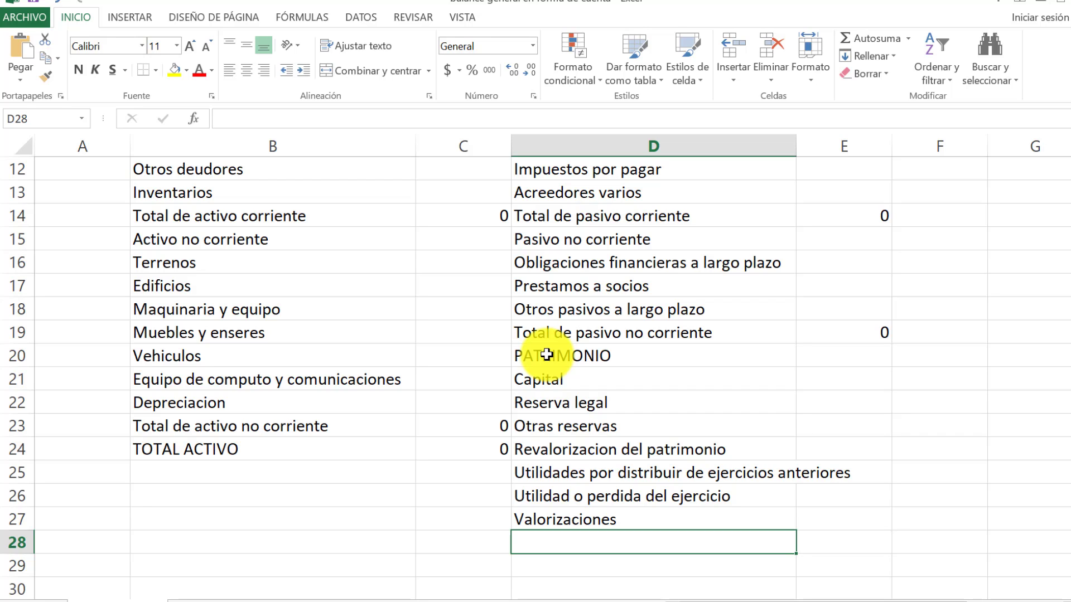
Label D28 Total de patrimonio and enter =SUMA(E21:E27) in E28.
text(Total de patr)
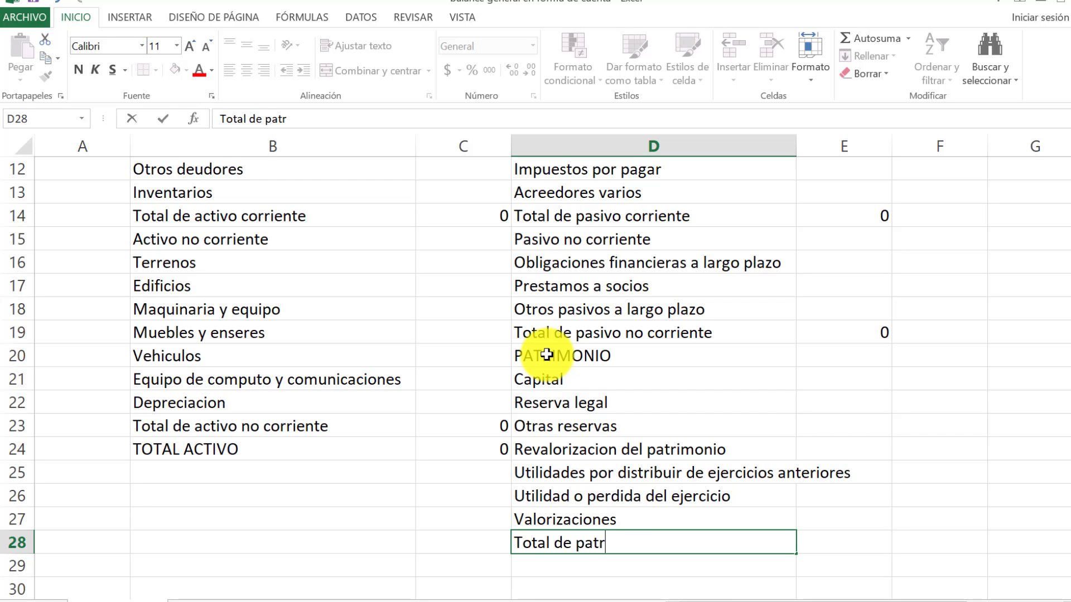
text(imonio)
key(Tab)
text(=s)
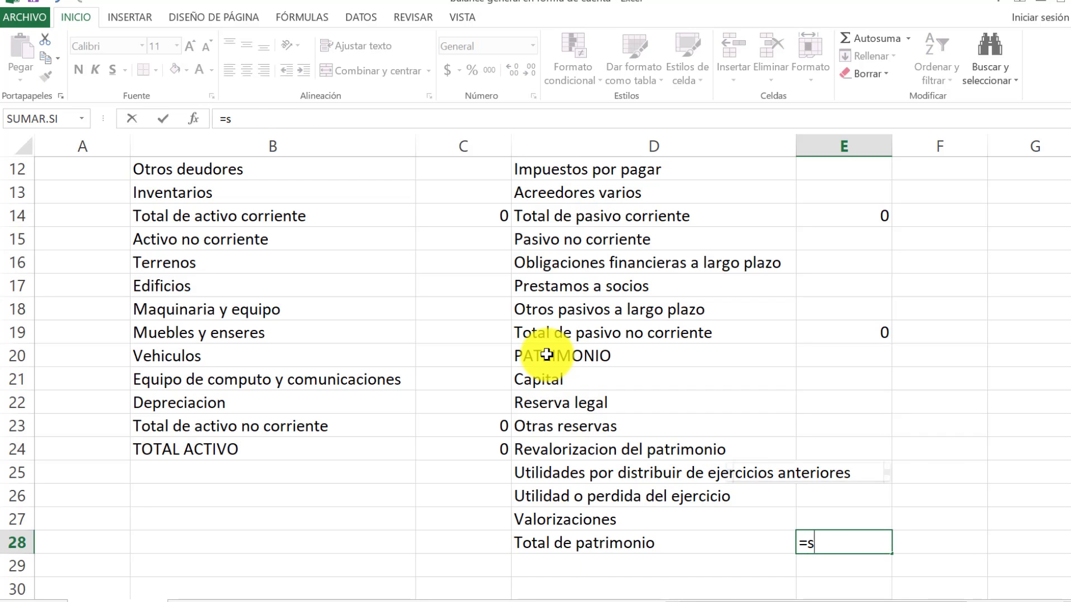
text(um)
double_click(944, 516)
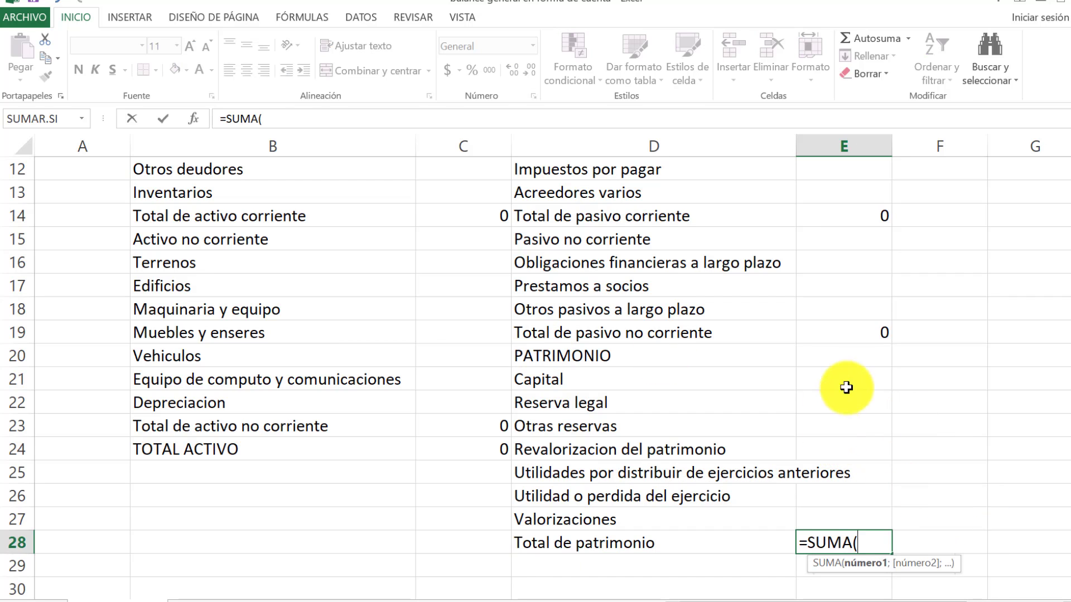
drag(848, 382, 850, 514)
key(Return)
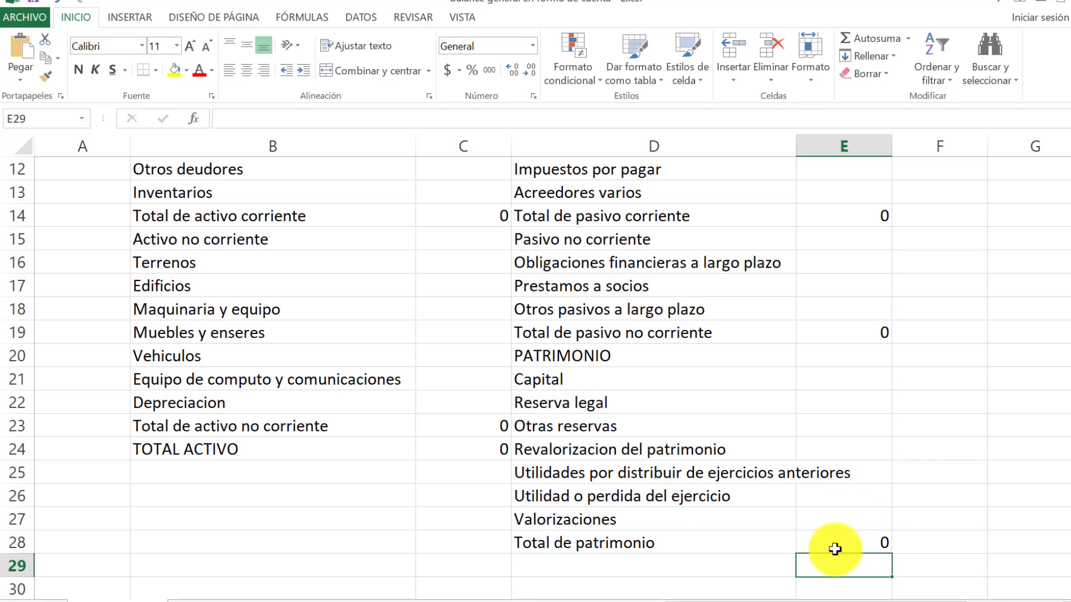
Type TOTAL PASIVO MAS PATRIMONIO in D29 and autofit column D.
click(534, 567)
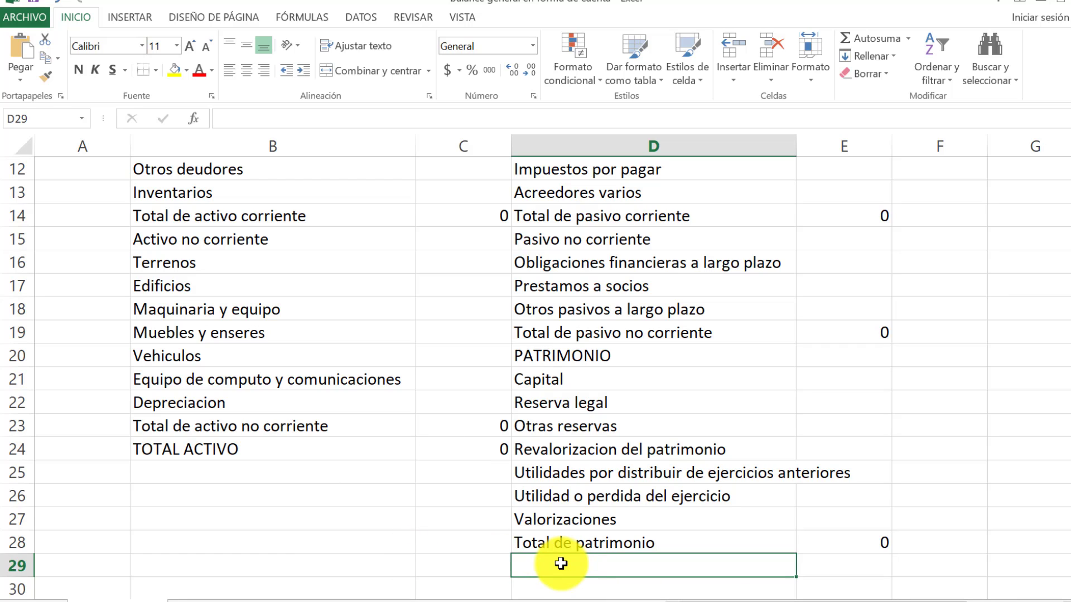
text(TOTAL PASI)
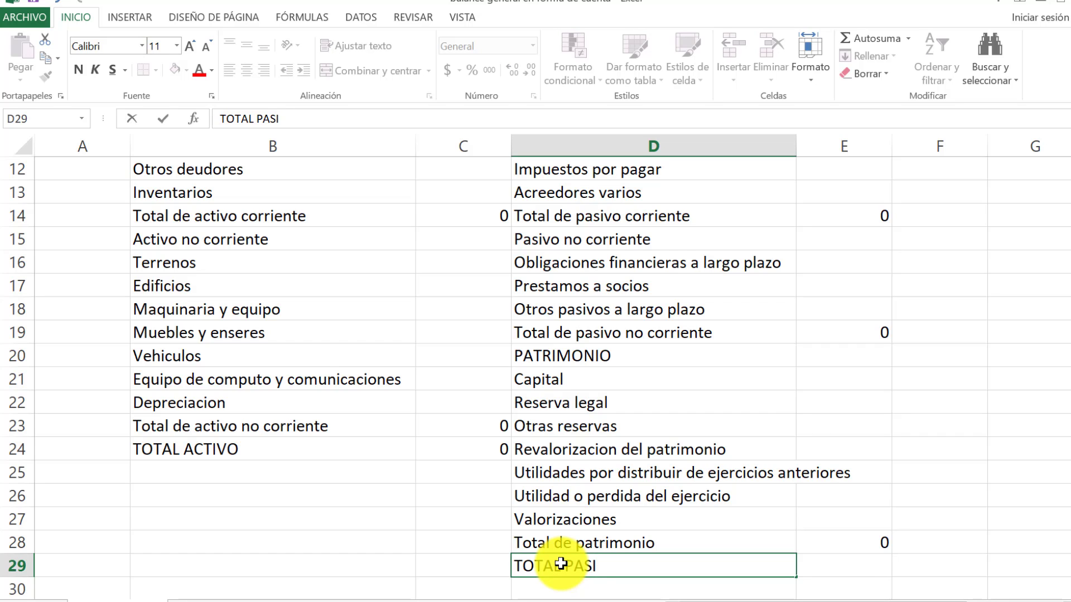
text(VO MAS PA)
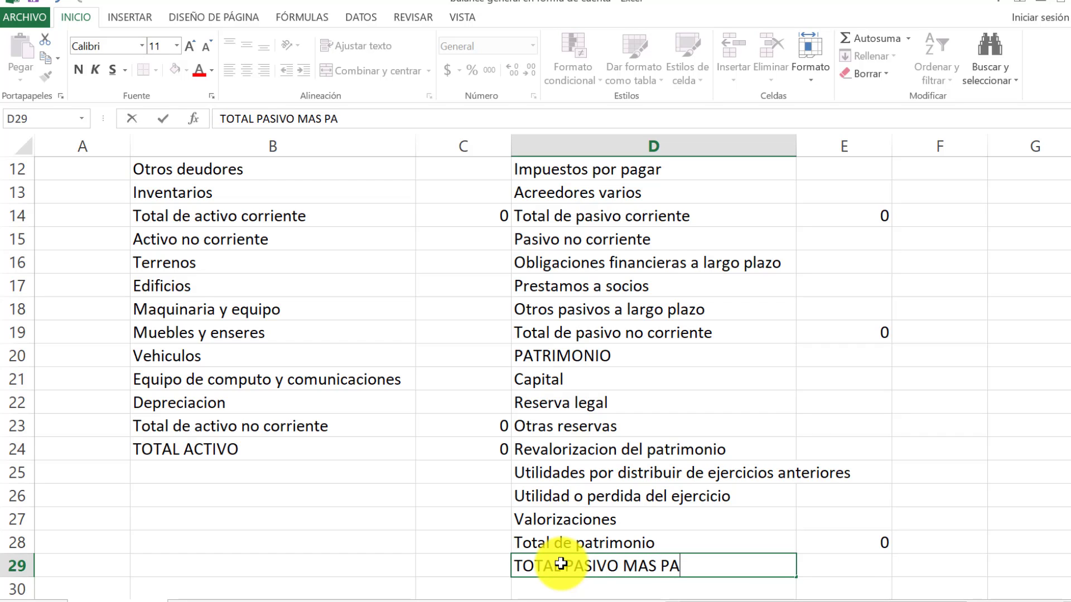
text(TRIMONIO)
key(ctrl+Return)
key(Return)
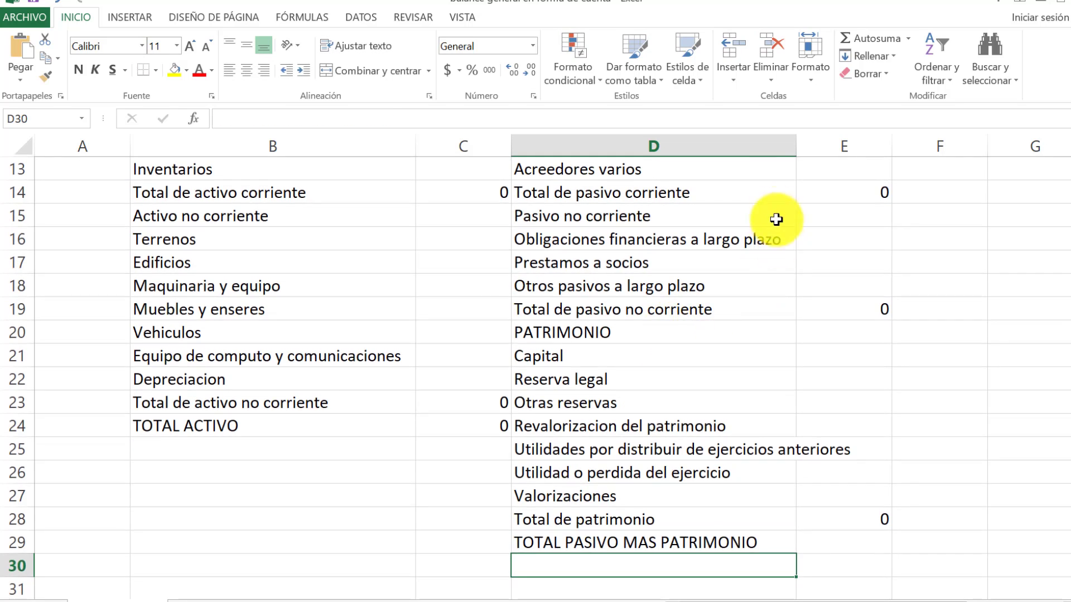
double_click(796, 147)
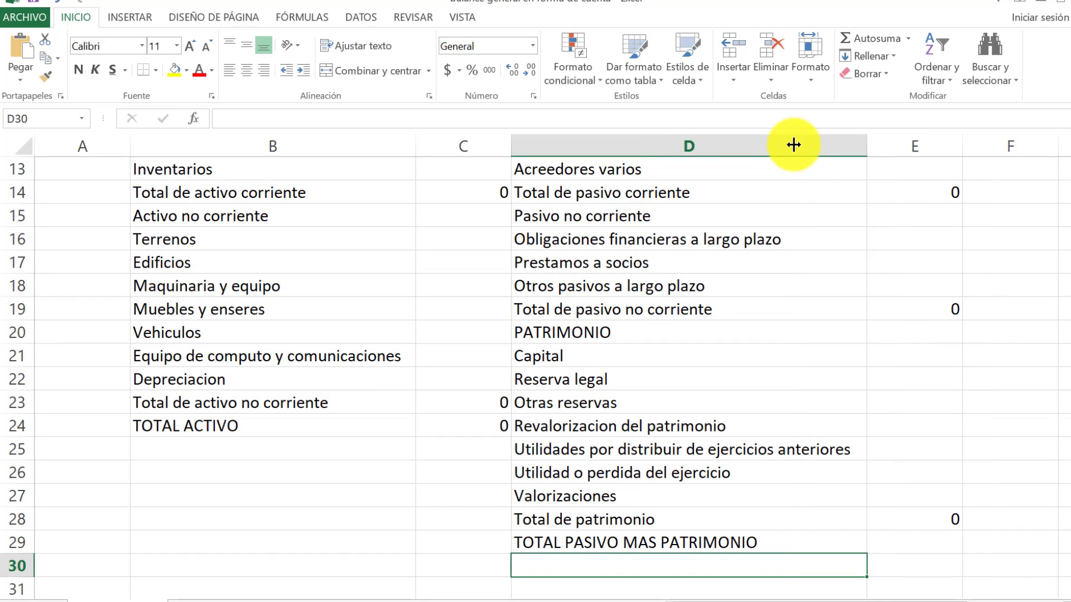
click(892, 544)
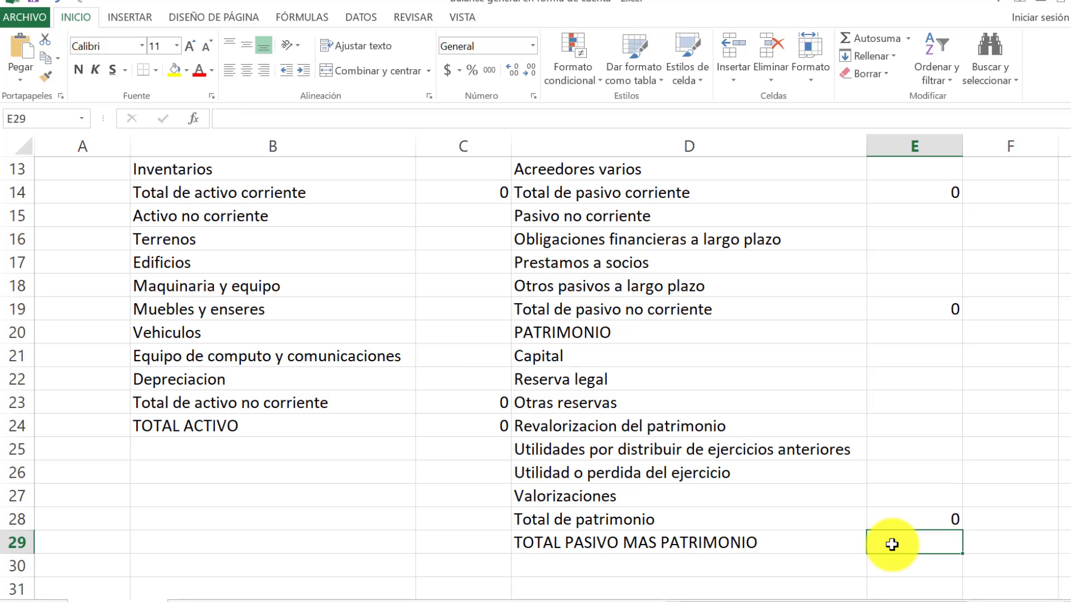
Enter =E14+E19+E28 in E29 to total liabilities plus equity.
text(=)
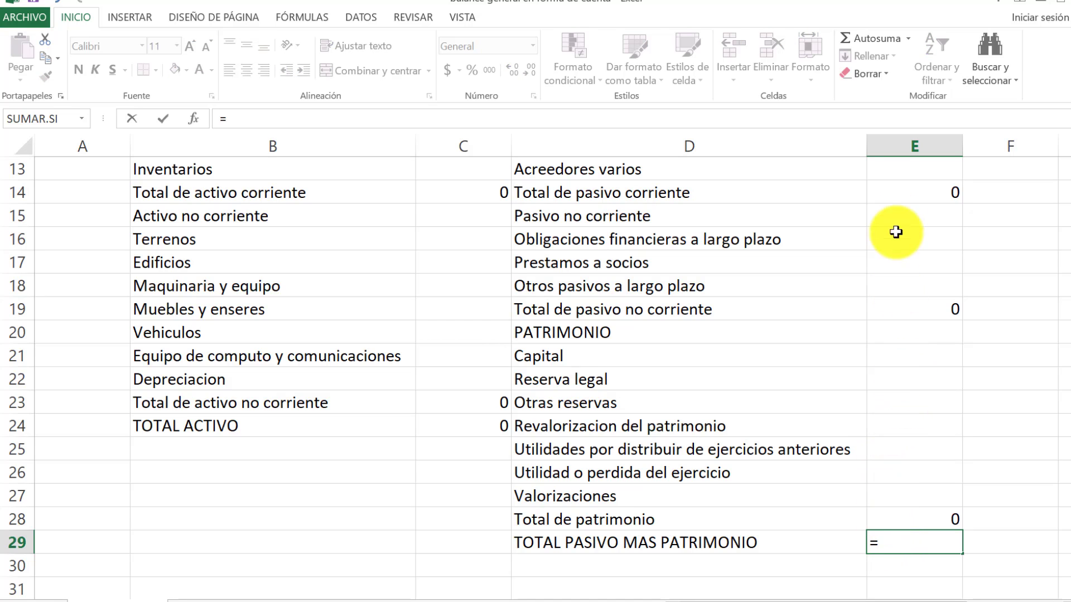
click(929, 190)
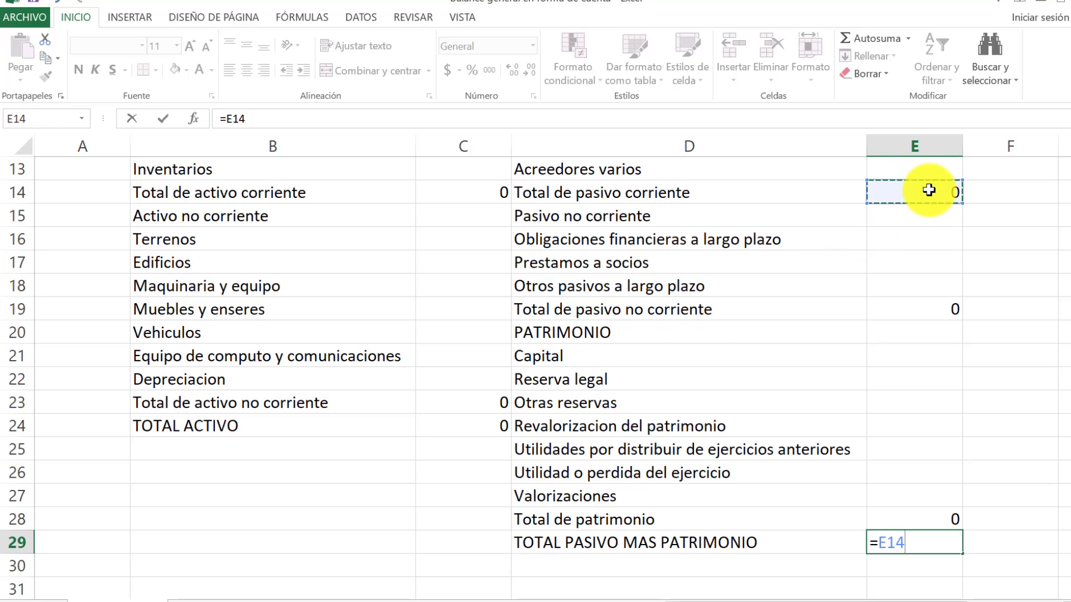
text(+)
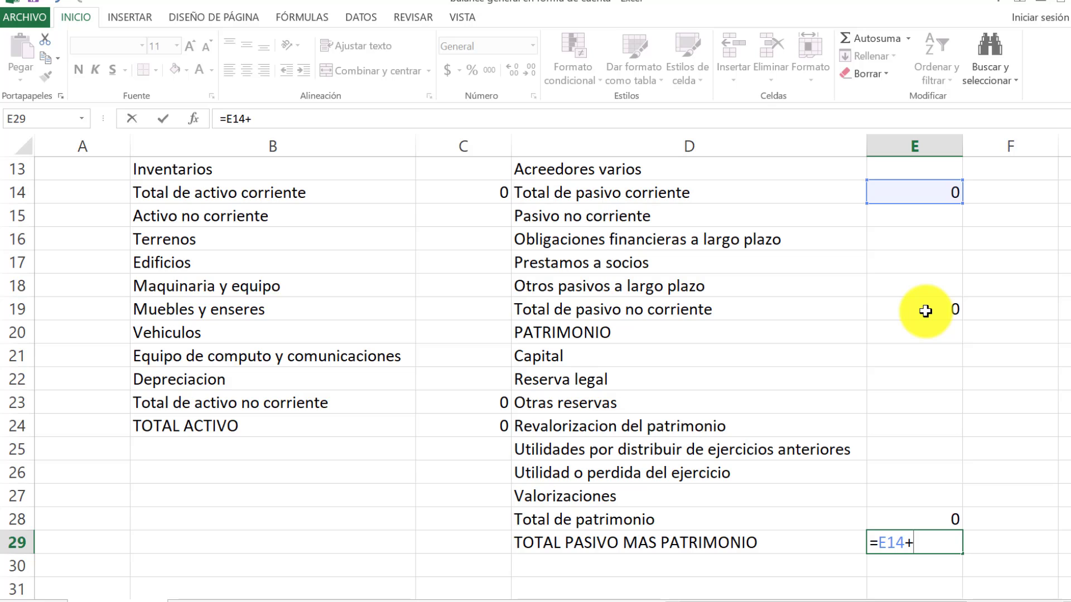
click(925, 311)
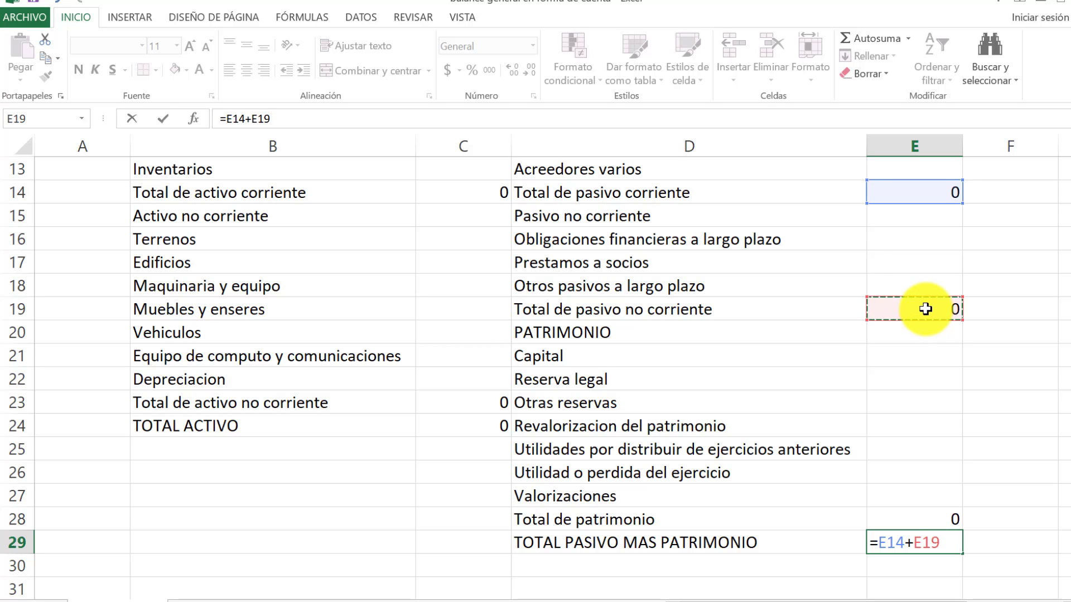
text(+)
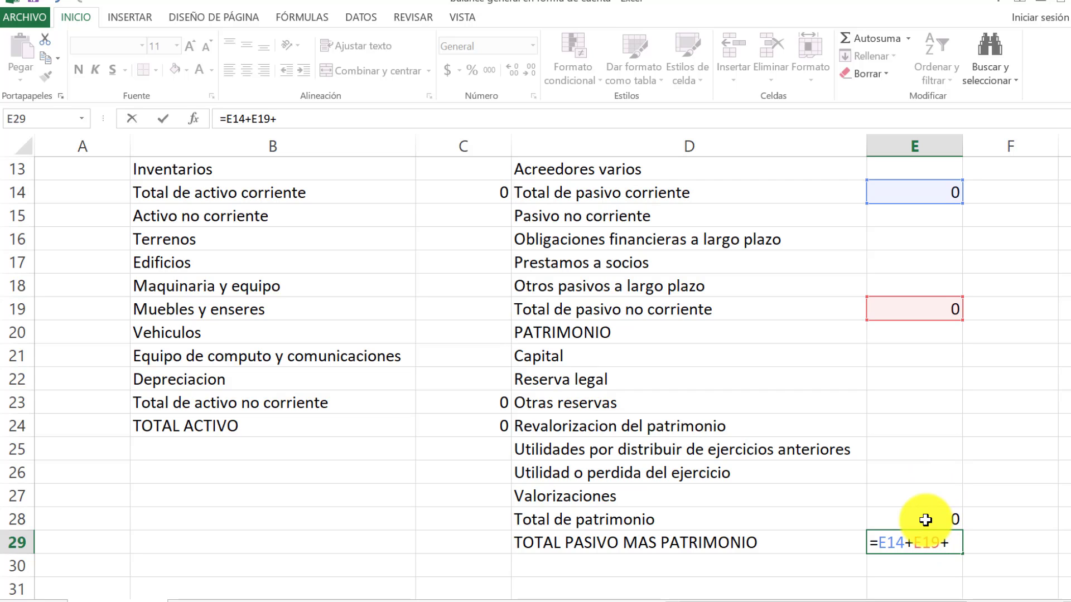
click(925, 520)
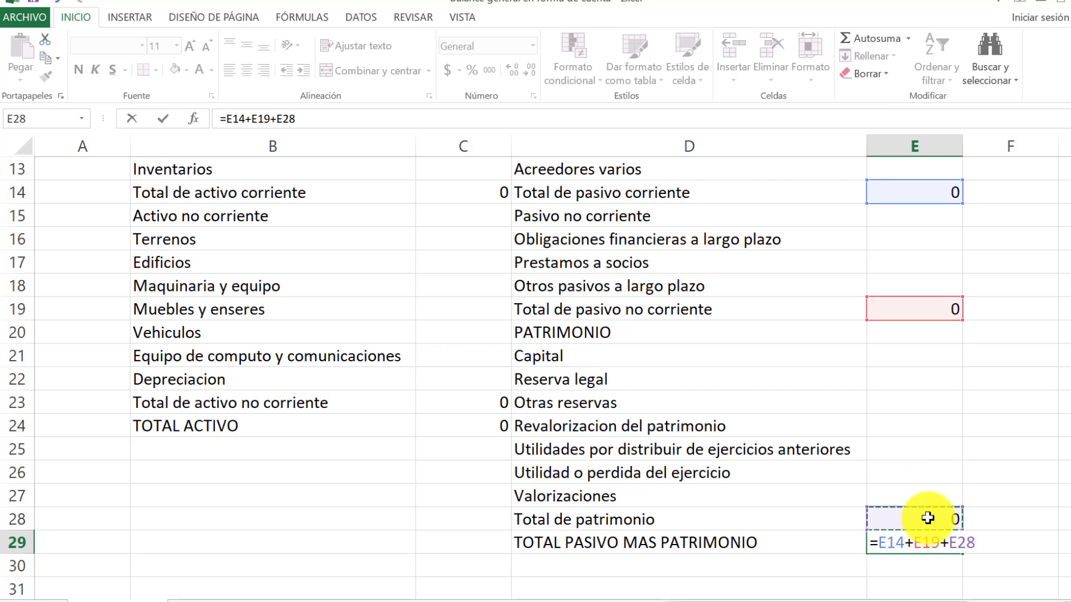
key(Return)
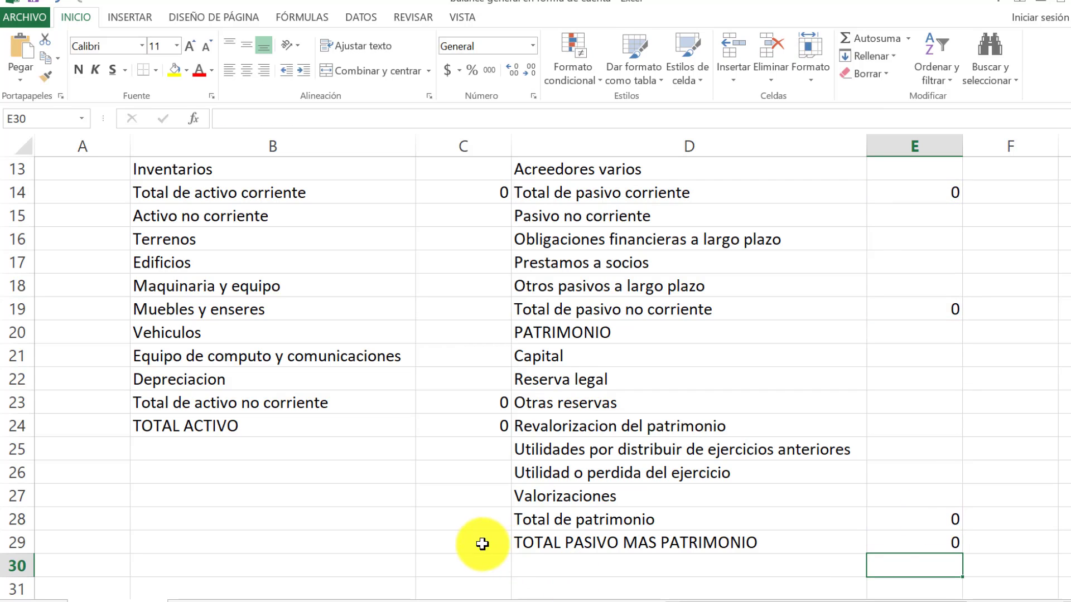
Move the TOTAL ACTIVO label and its total from row 24 to B29:C29.
drag(230, 435, 459, 428)
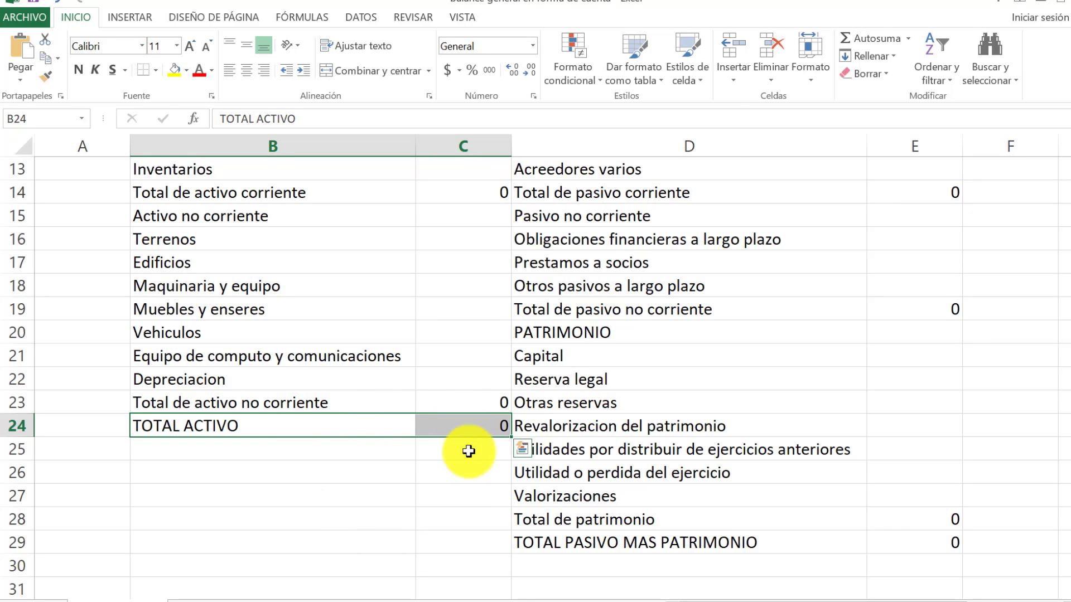
key(ctrl+c)
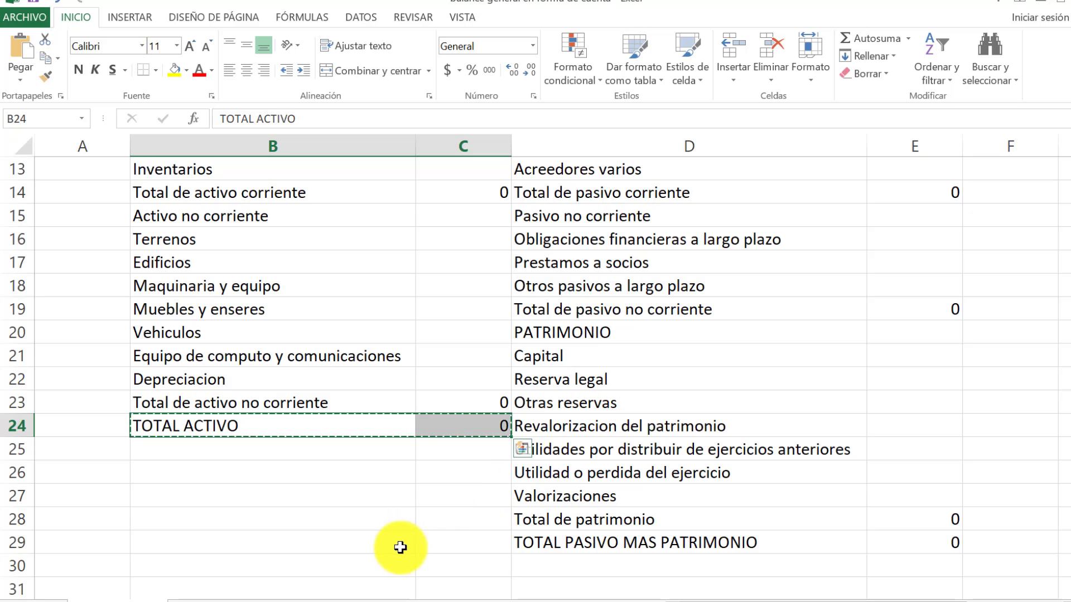
click(255, 547)
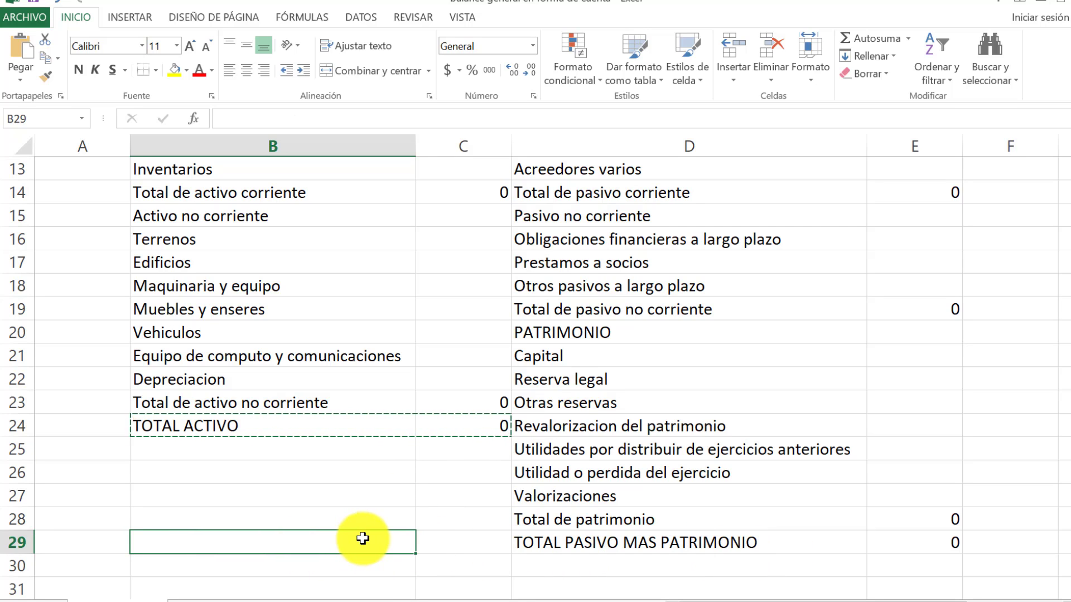
key(ctrl+v)
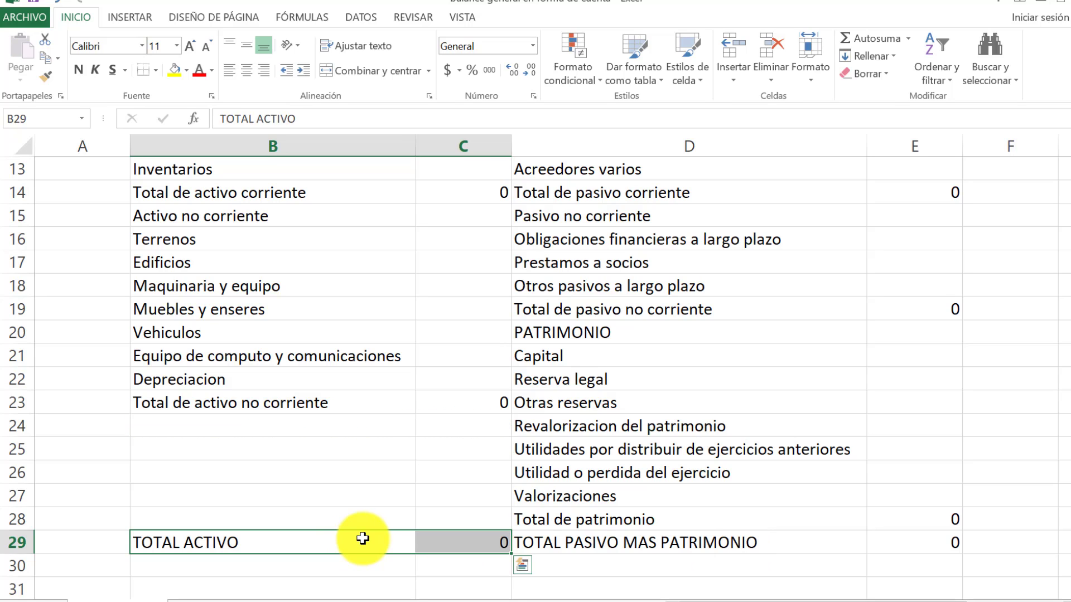
click(480, 549)
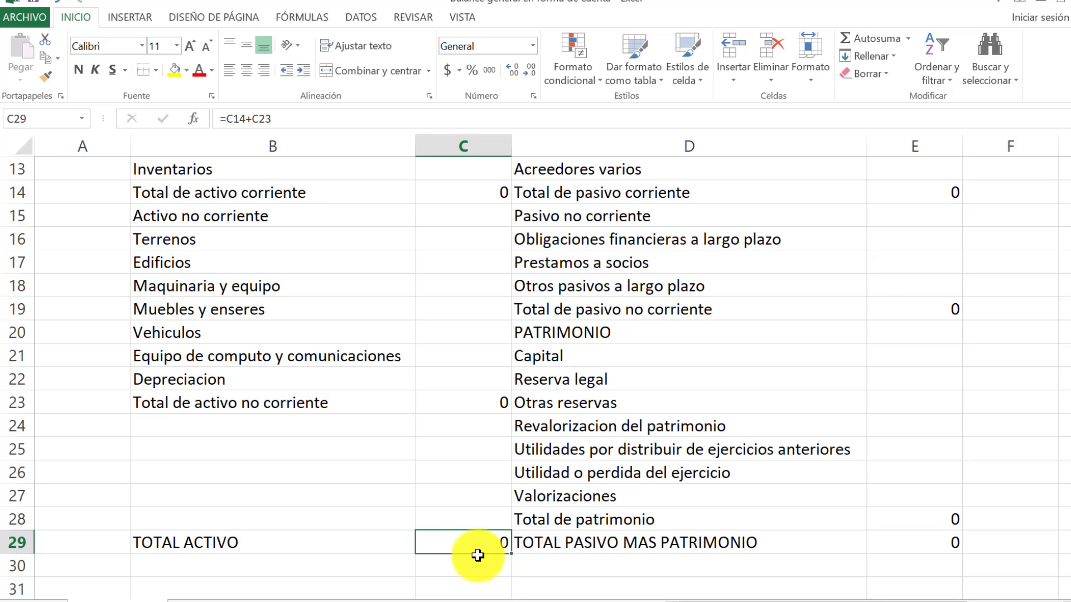
scroll(471, 443, up, 1)
scroll(471, 454, down, 2)
scroll(476, 418, up, 2)
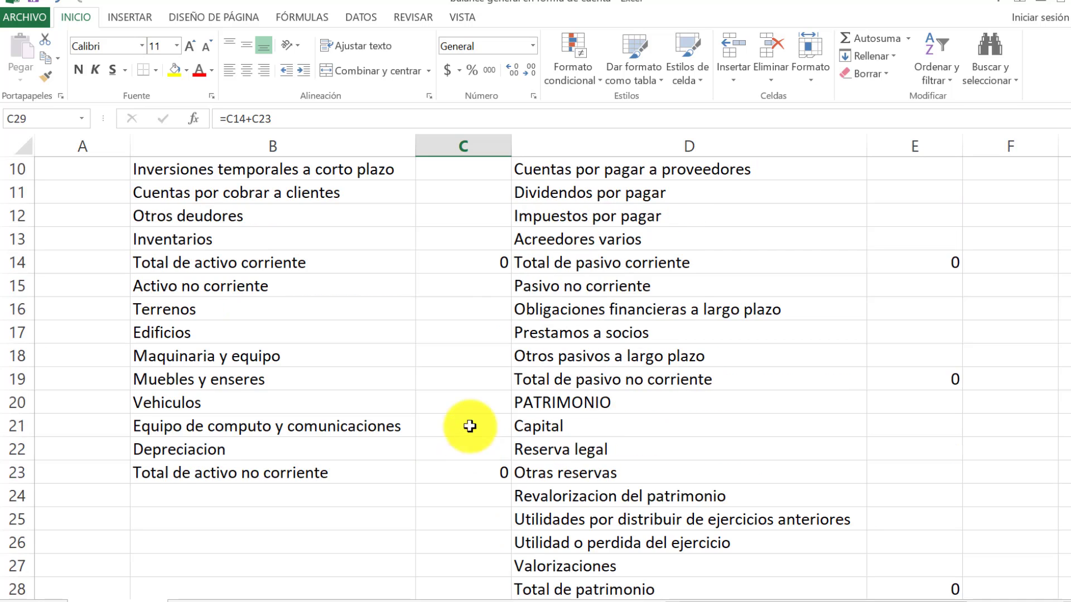
scroll(448, 345, up, 2)
Apply the Contabilidad accounting format to the asset amounts in C8:C29.
mouse_move(469, 285)
mouse_down()
mouse_move(485, 430)
mouse_move(457, 567)
mouse_up()
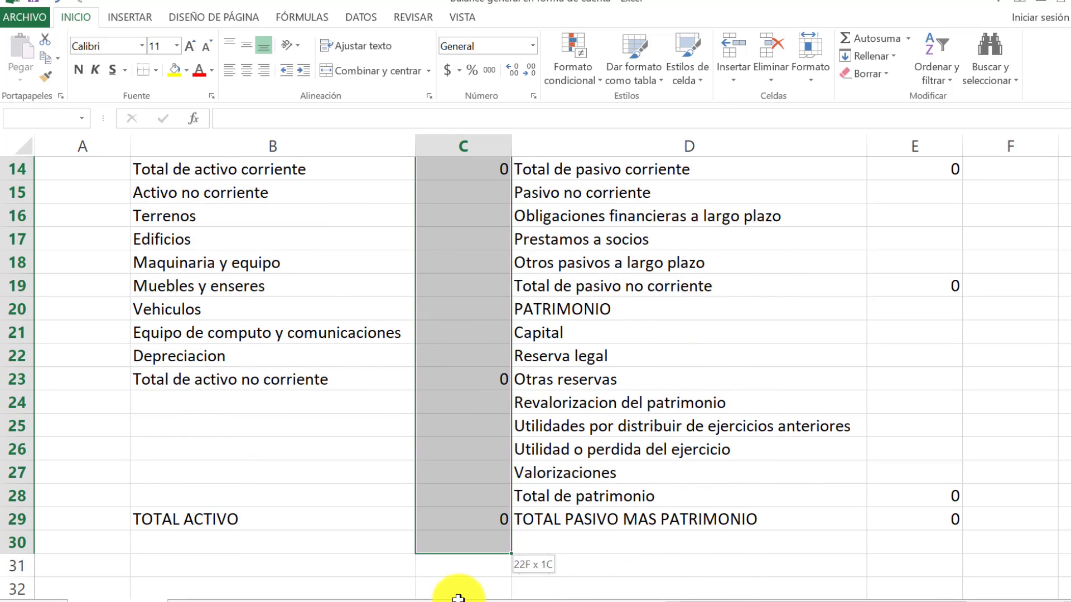
drag(457, 566, 454, 592)
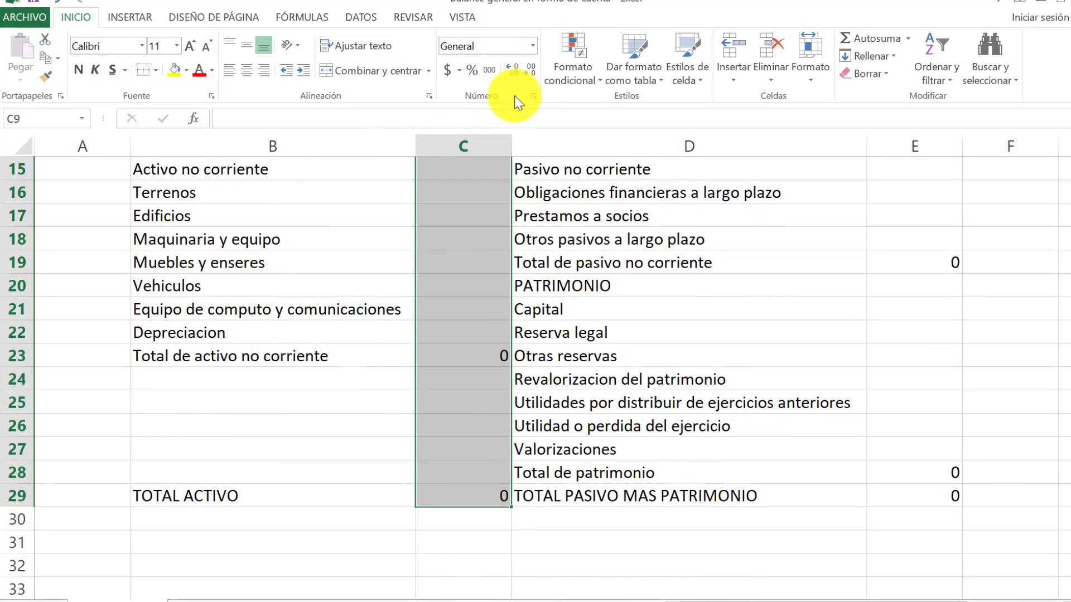
click(531, 45)
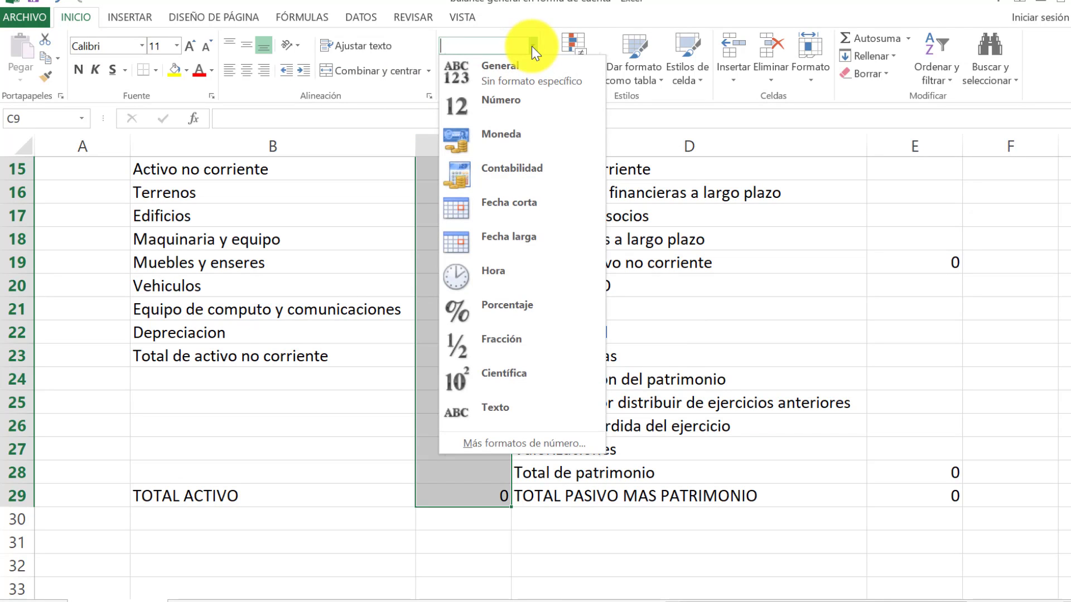
click(513, 179)
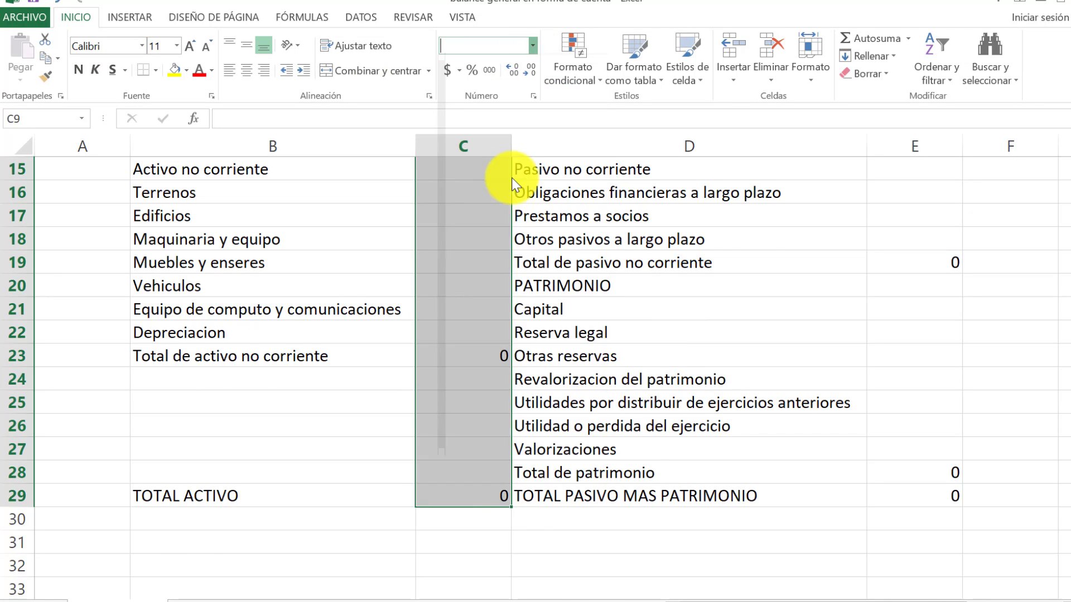
scroll(530, 282, up, 5)
scroll(496, 387, down, 2)
scroll(494, 387, down, 2)
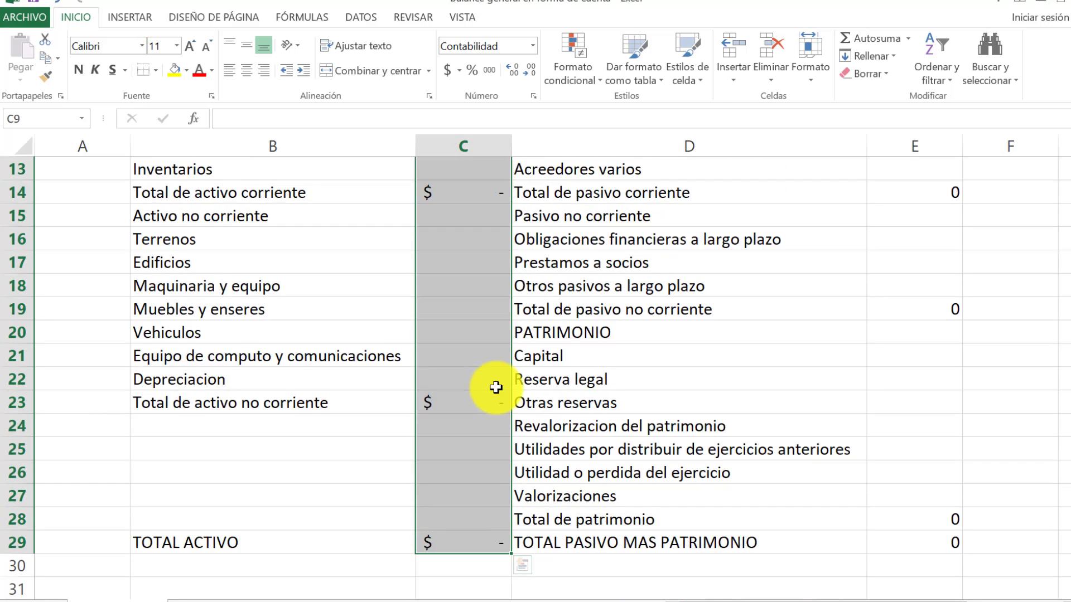
scroll(474, 413, down, 1)
click(432, 473)
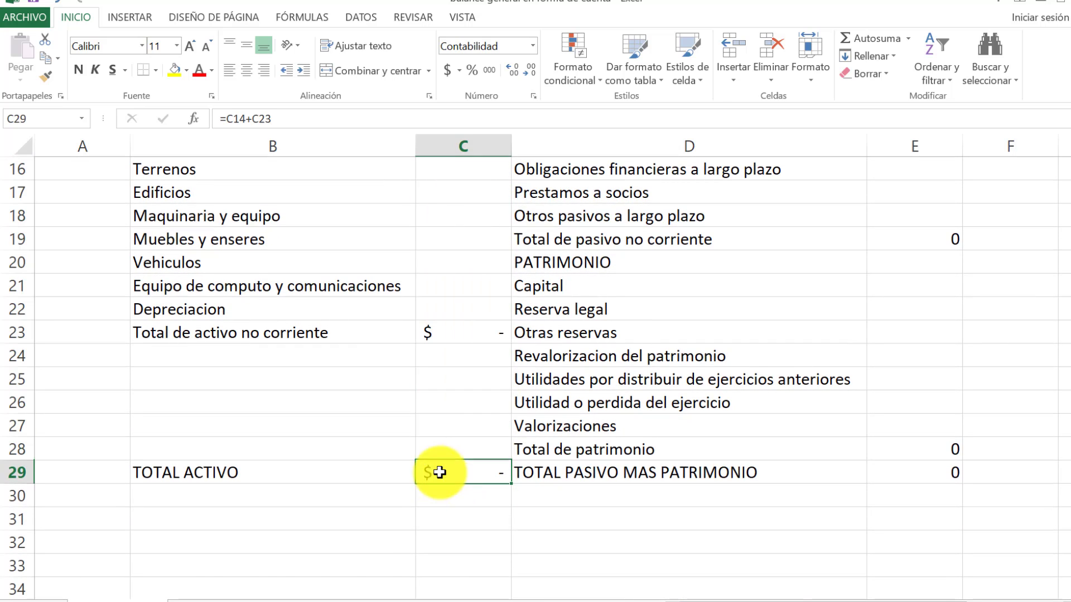
Apply the Contabilidad accounting format to the liabilities and equity amounts in E8:E29.
scroll(931, 334, up, 1)
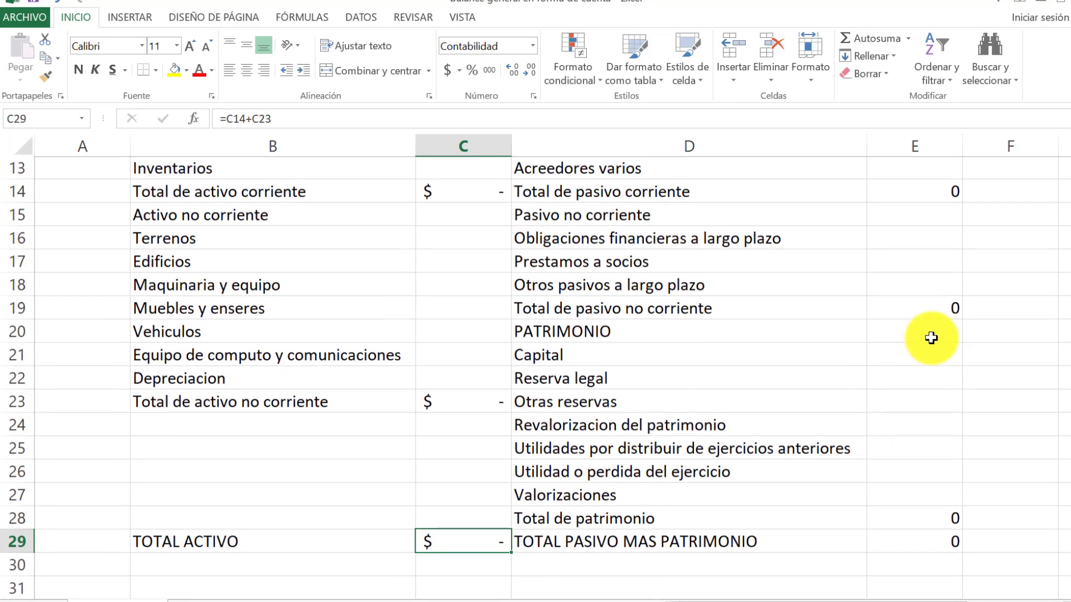
scroll(930, 282, up, 1)
scroll(920, 275, up, 2)
scroll(920, 275, up, 1)
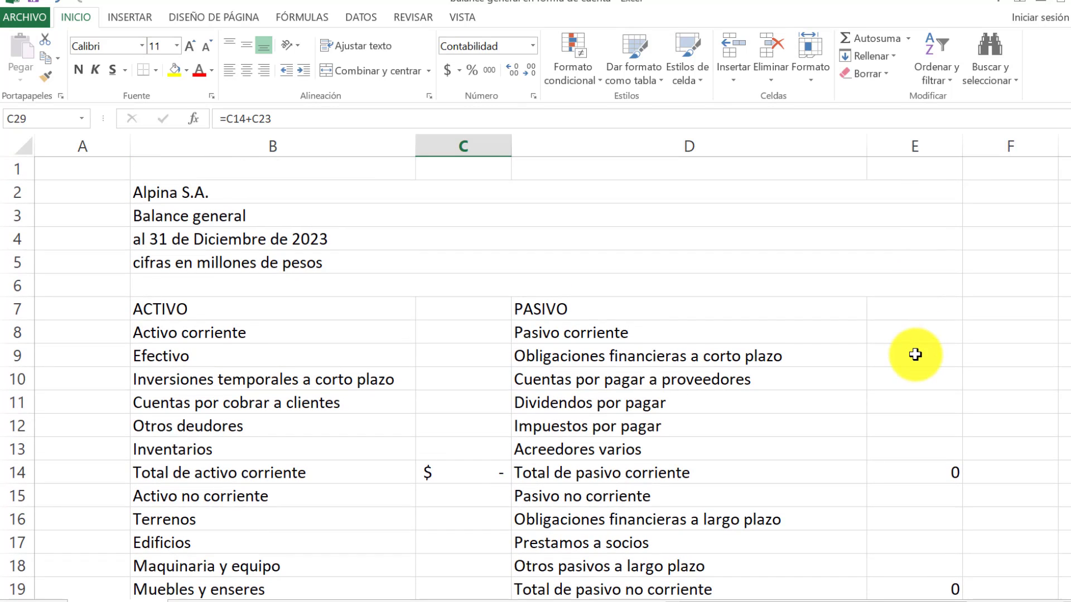
mouse_move(909, 335)
mouse_down()
mouse_move(912, 596)
mouse_move(897, 542)
mouse_up()
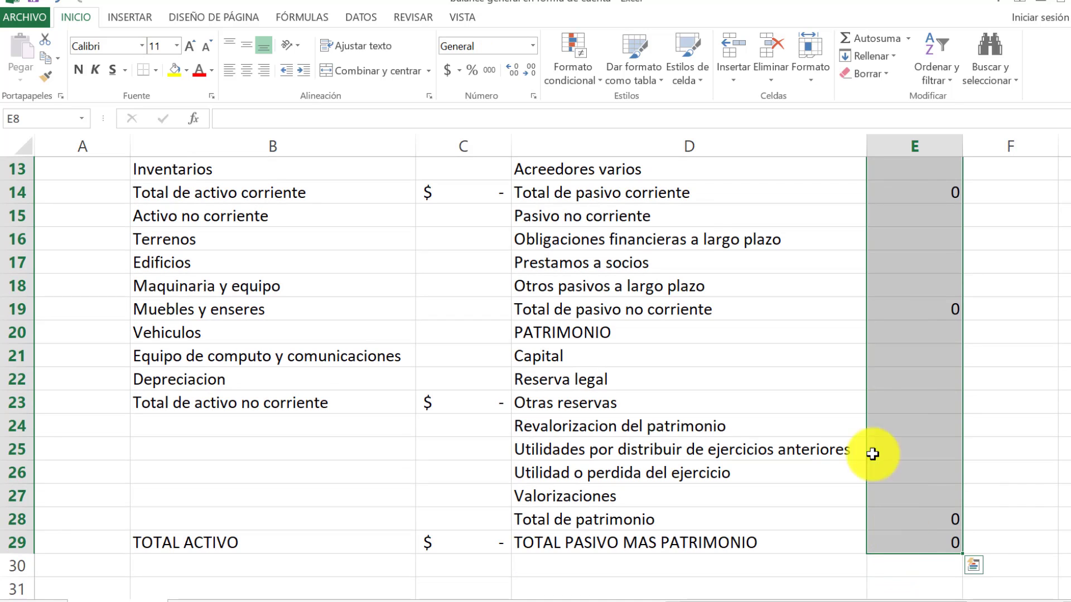
click(532, 46)
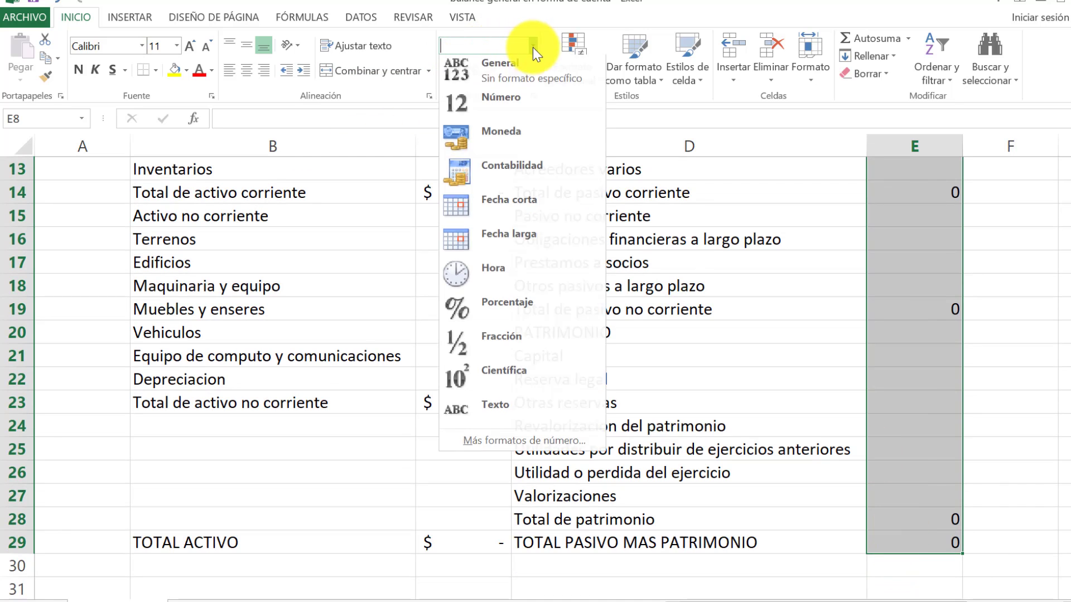
click(497, 178)
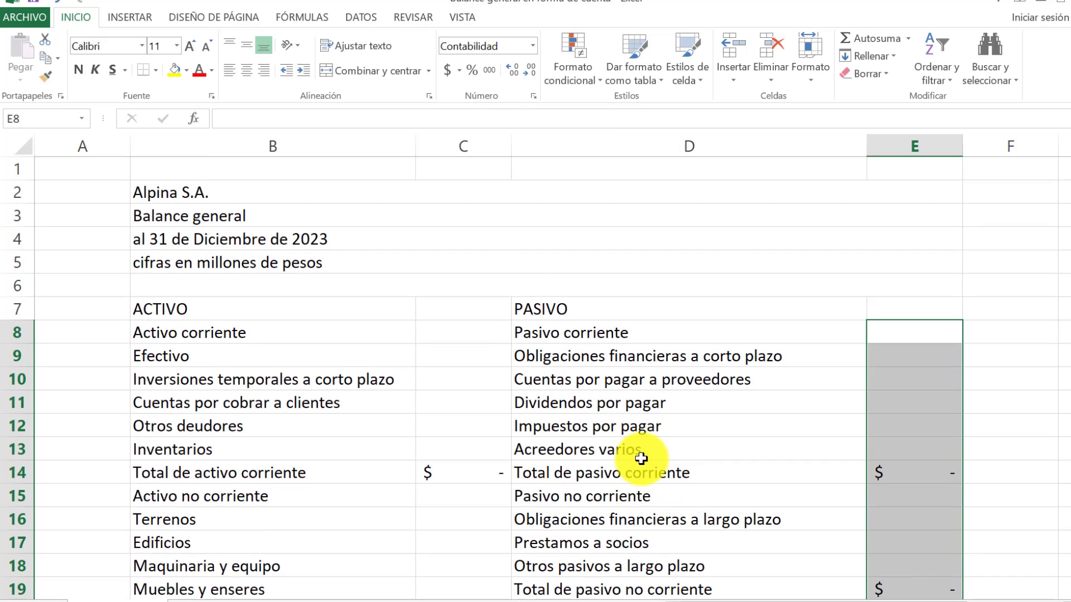
Merge and centre the title rows B2:E5 and make them bold.
mouse_move(312, 193)
mouse_down()
mouse_move(358, 242)
mouse_move(357, 262)
mouse_up()
click(246, 71)
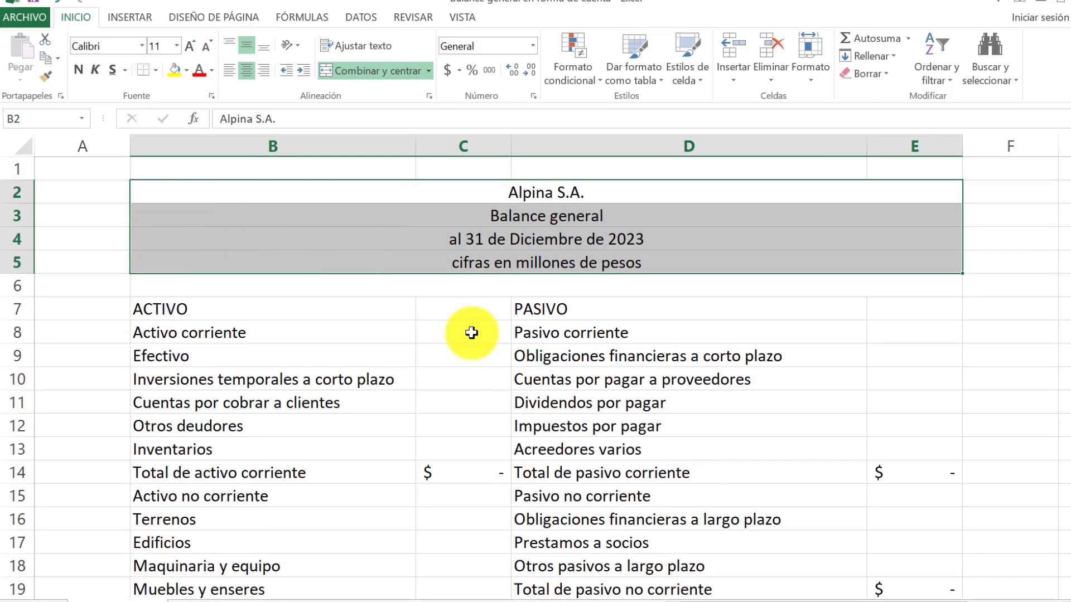
click(80, 70)
Bold the ACTIVO and PASIVO headings and the row 14 current totals from B to E.
drag(251, 310, 537, 335)
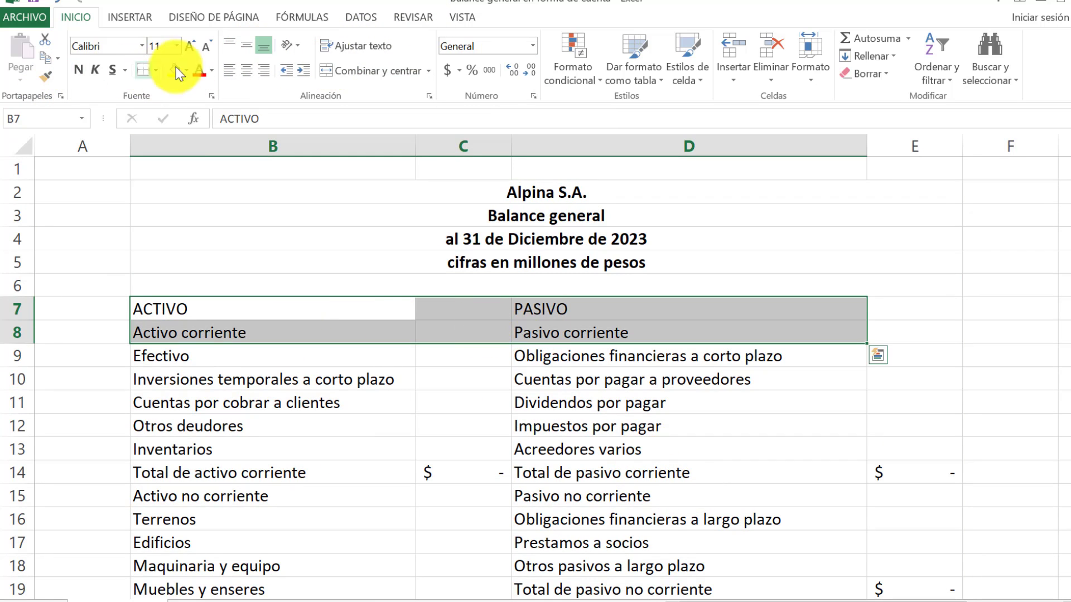
click(79, 69)
scroll(500, 412, down, 1)
scroll(500, 413, down, 1)
click(566, 334)
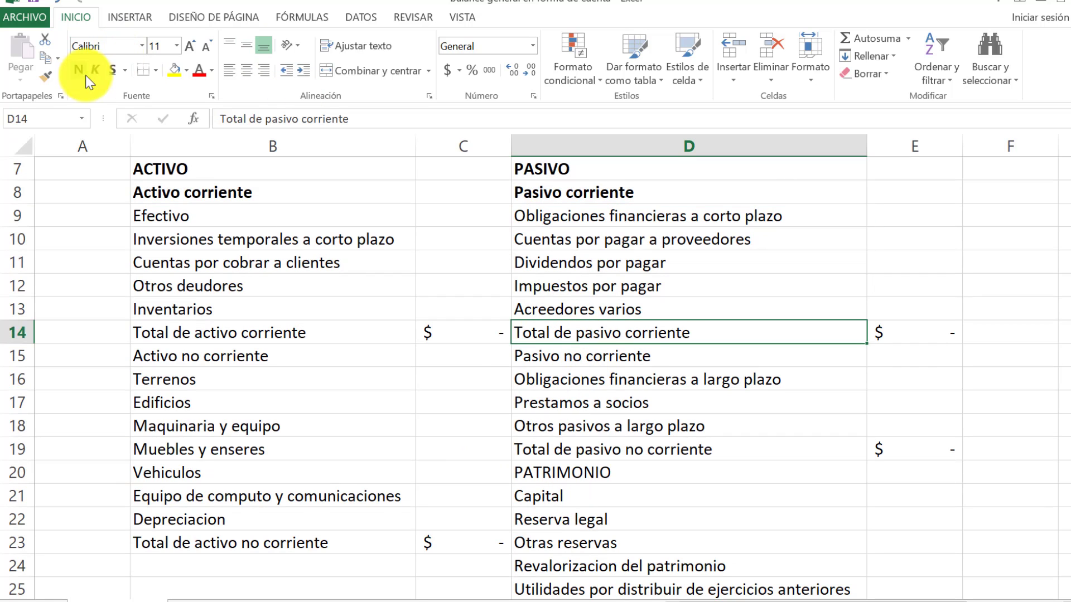
click(79, 70)
click(267, 334)
drag(267, 334, 892, 333)
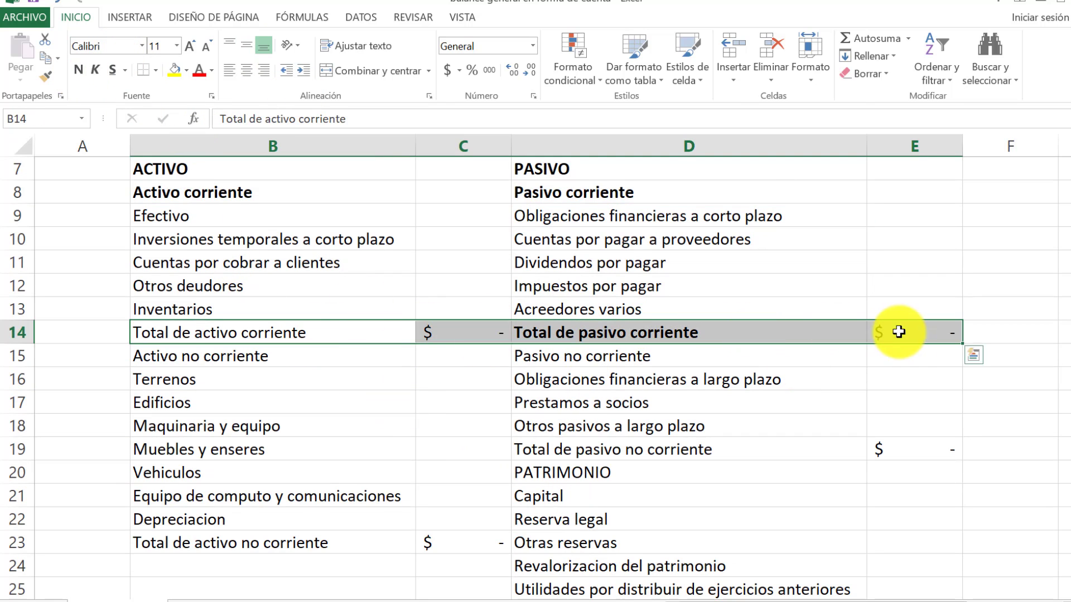
click(78, 70)
Bold the Activo no corriente heading, the row 23 total and the row 19 total.
scroll(354, 420, down, 1)
click(263, 471)
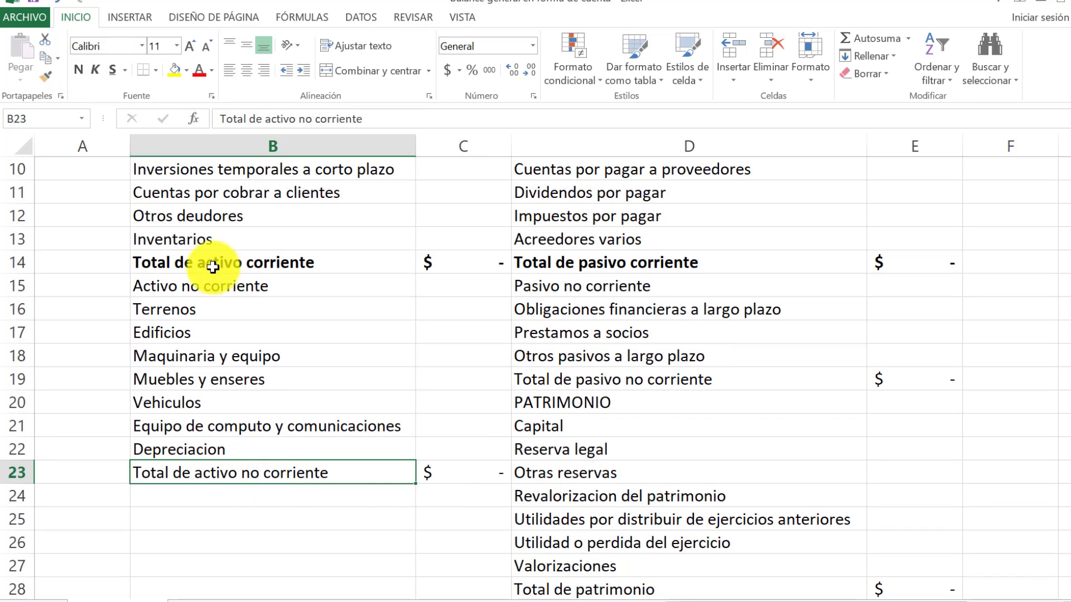
click(279, 284)
click(79, 70)
drag(335, 473, 463, 473)
click(79, 70)
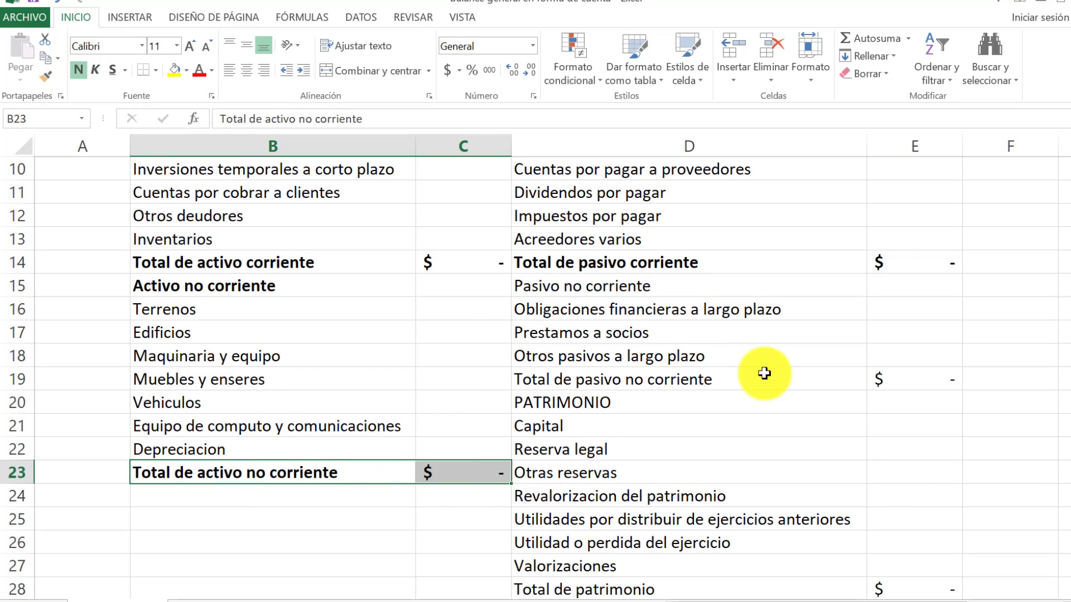
drag(760, 379, 915, 379)
click(79, 70)
Bold the PATRIMONIO heading, the row 29 grand totals and Total de patrimonio in row 28.
scroll(712, 352, down, 1)
click(711, 334)
click(79, 70)
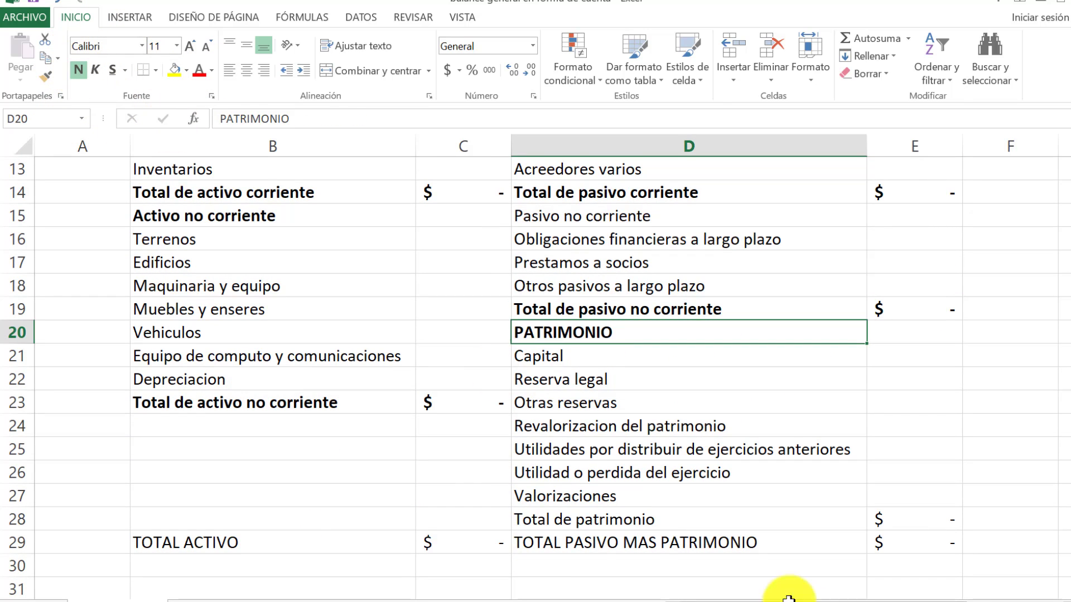
drag(223, 543, 914, 545)
click(79, 70)
drag(502, 519, 914, 519)
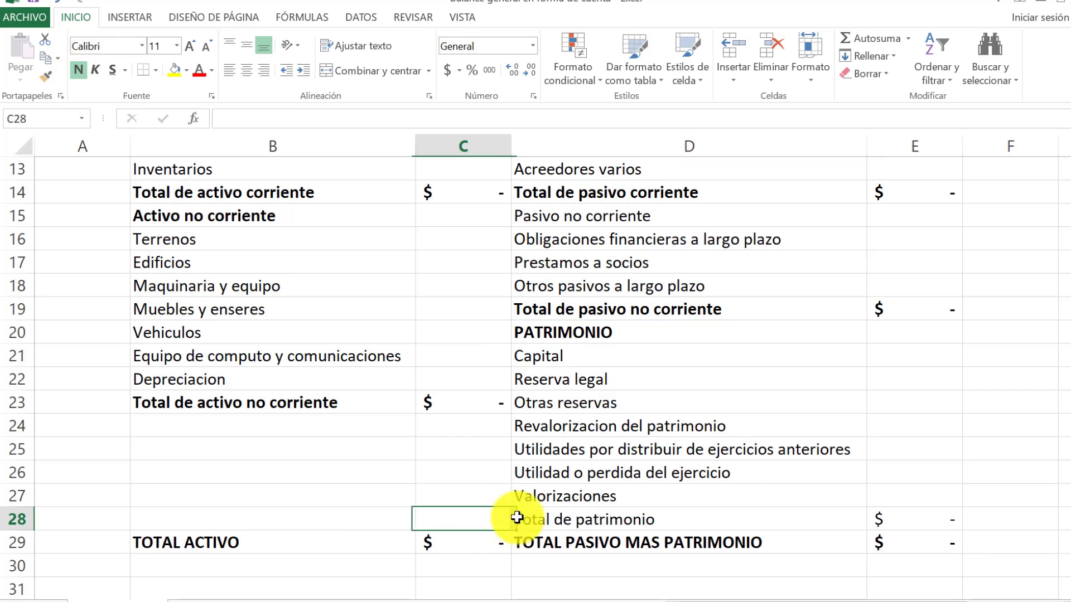
click(78, 71)
Select the whole balance table B2:E29.
click(741, 561)
scroll(394, 167, up, 4)
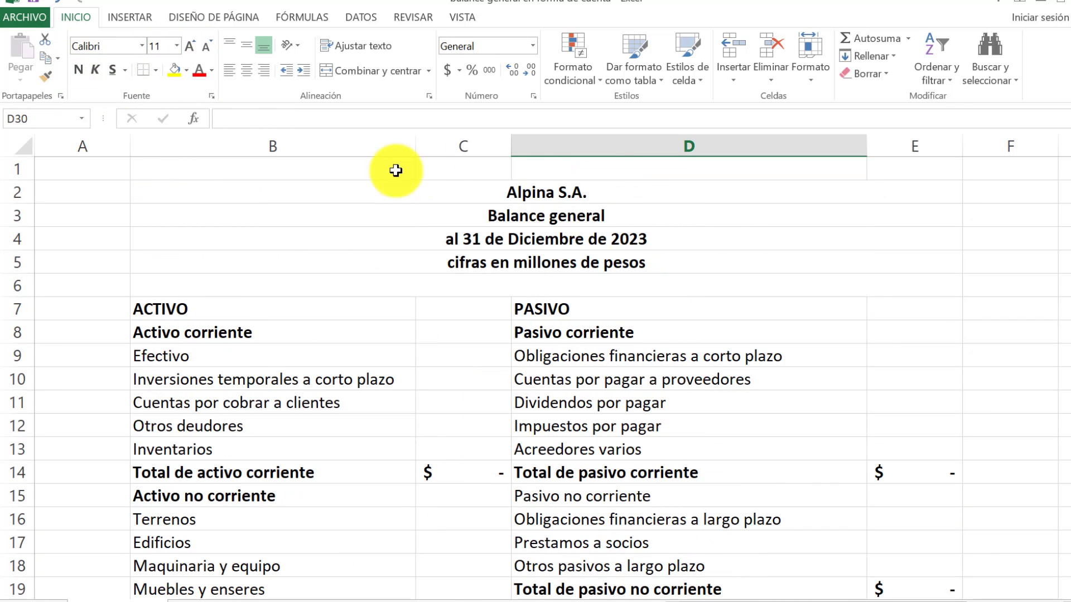
drag(394, 192, 550, 541)
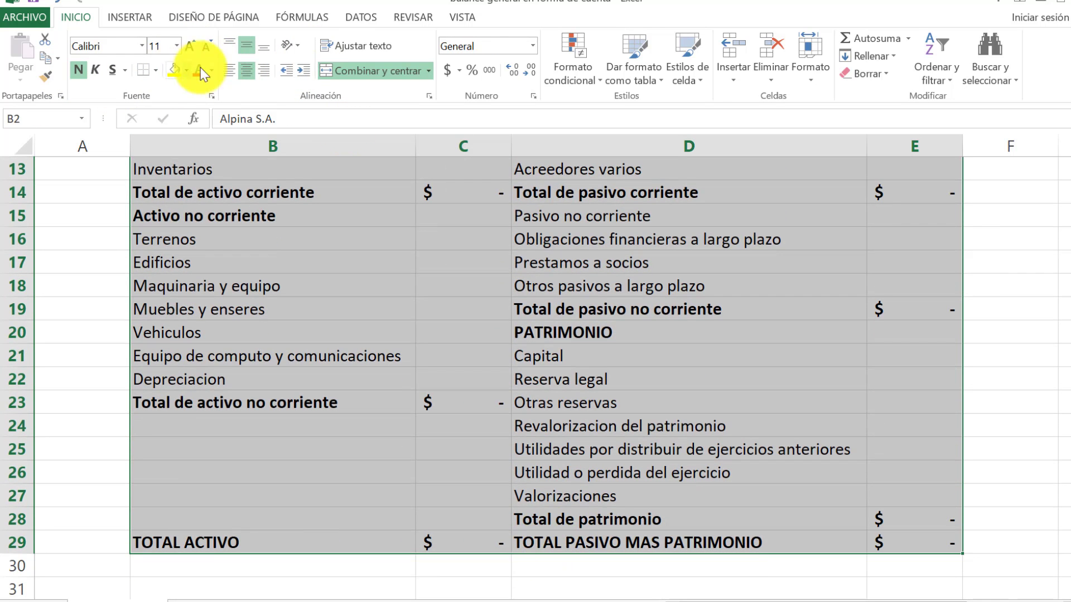
Apply All Borders to every cell of the table B2:E29.
click(155, 70)
click(171, 235)
scroll(262, 291, up, 4)
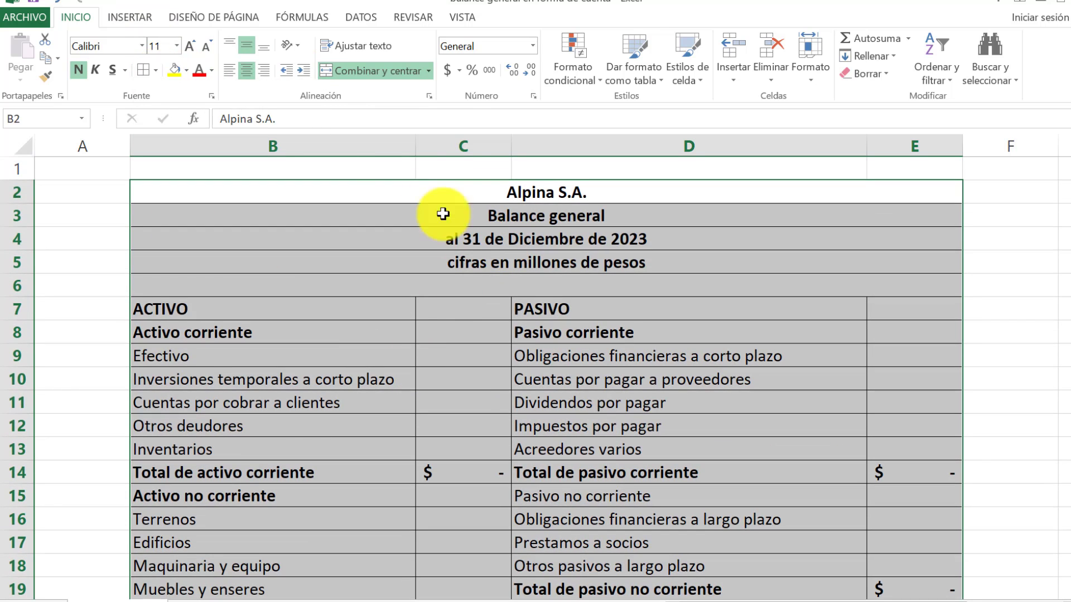
click(134, 17)
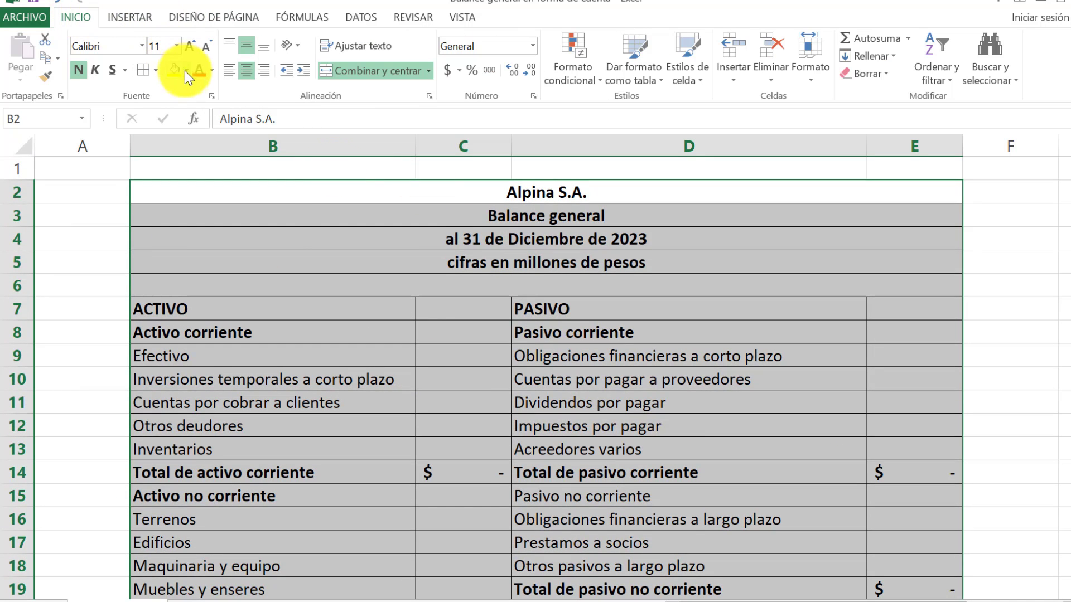
Fill the table beige and shade the title rows 2–5 a darker orange.
click(186, 71)
click(266, 125)
drag(543, 192, 454, 263)
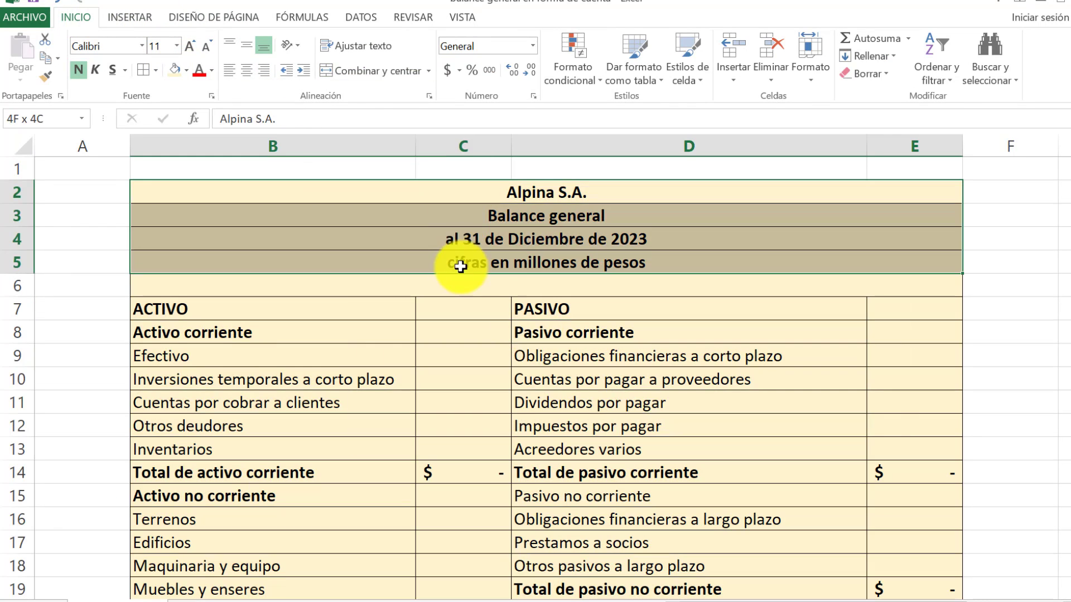
click(186, 70)
click(229, 113)
scroll(613, 384, down, 3)
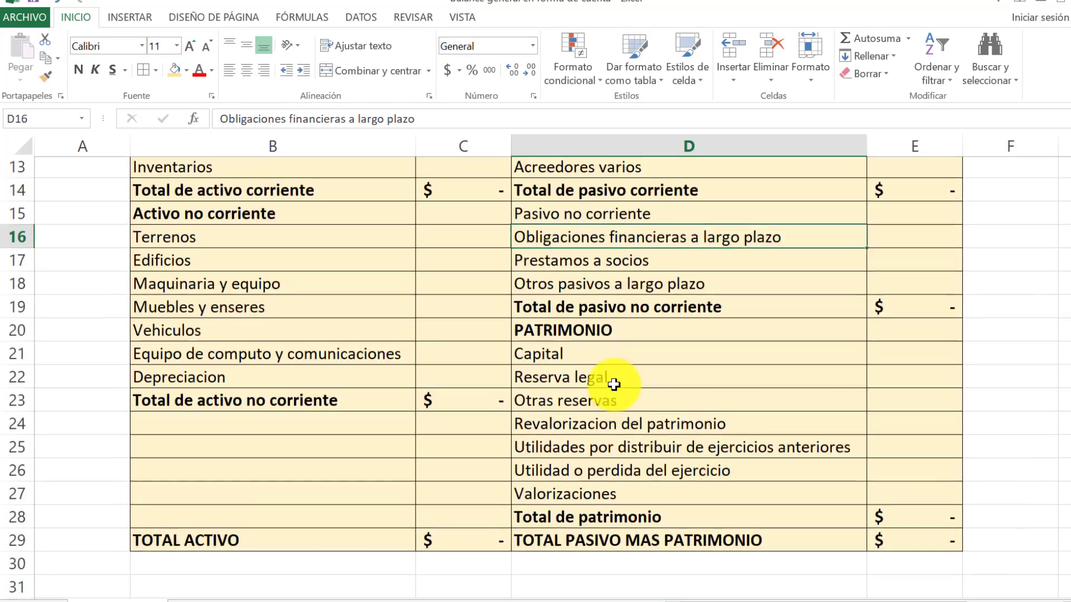
scroll(614, 384, up, 1)
ctrl+scroll(614, 384, down, 6)
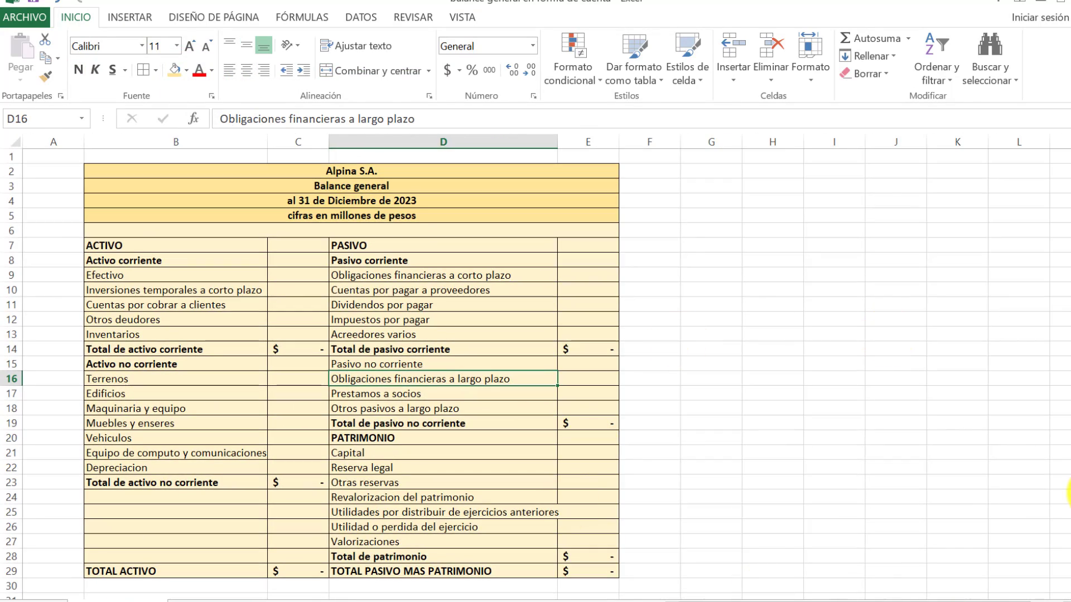